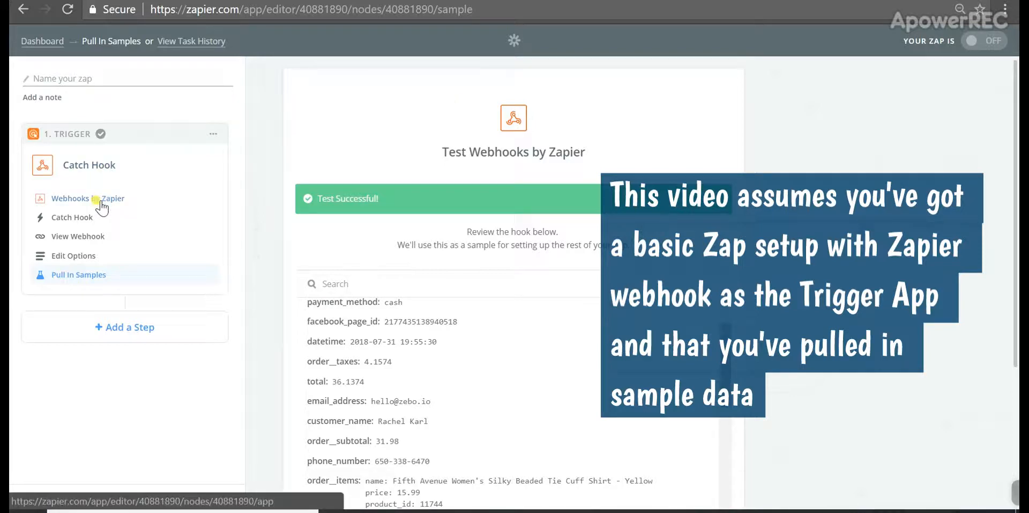
Reveal the Webhooks by Zapier catch-hook URL, then go to the Zebo store settings
{"action": "left_click", "coordinate": [81, 199]}
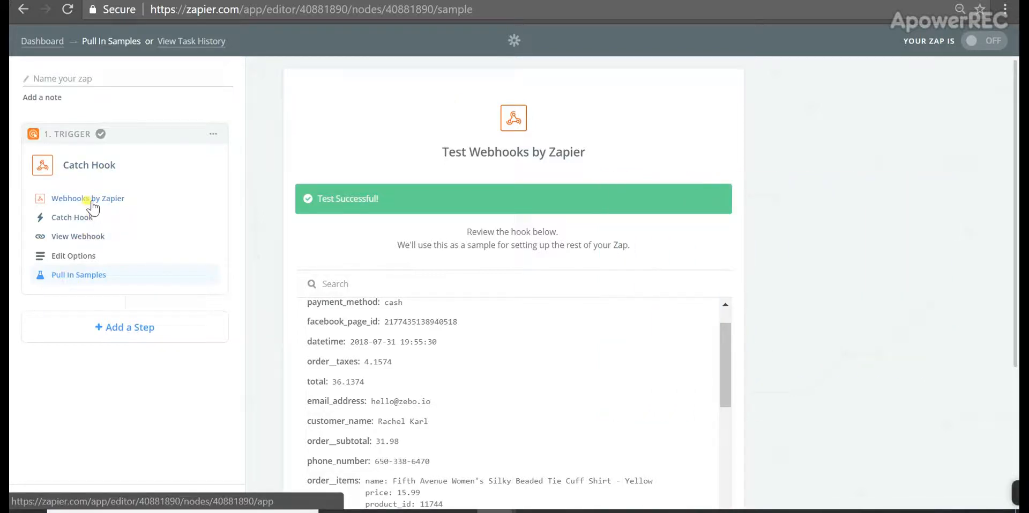
{"action": "left_click", "coordinate": [86, 237]}
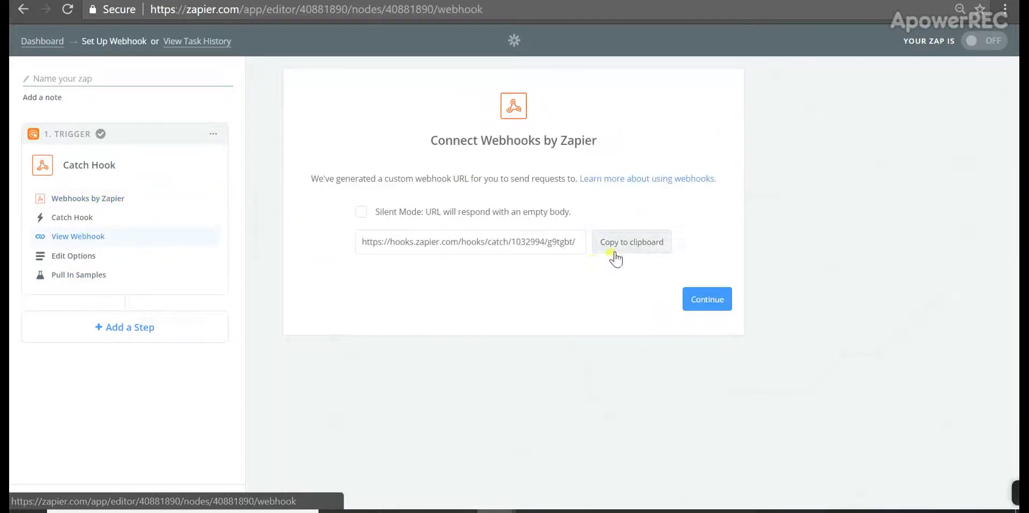
{"action": "key", "text": "ctrl+Tab"}
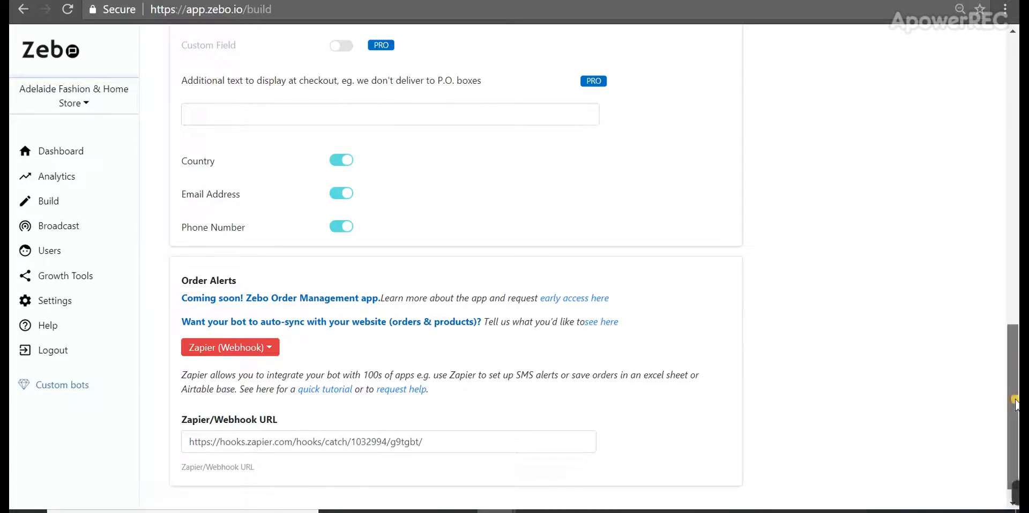
Scroll Zebo's Build page to check the Order Alerts Zapier (Webhook) URL
{"action": "left_click_drag", "start_coordinate": [1011, 330], "coordinate": [1007, 86]}
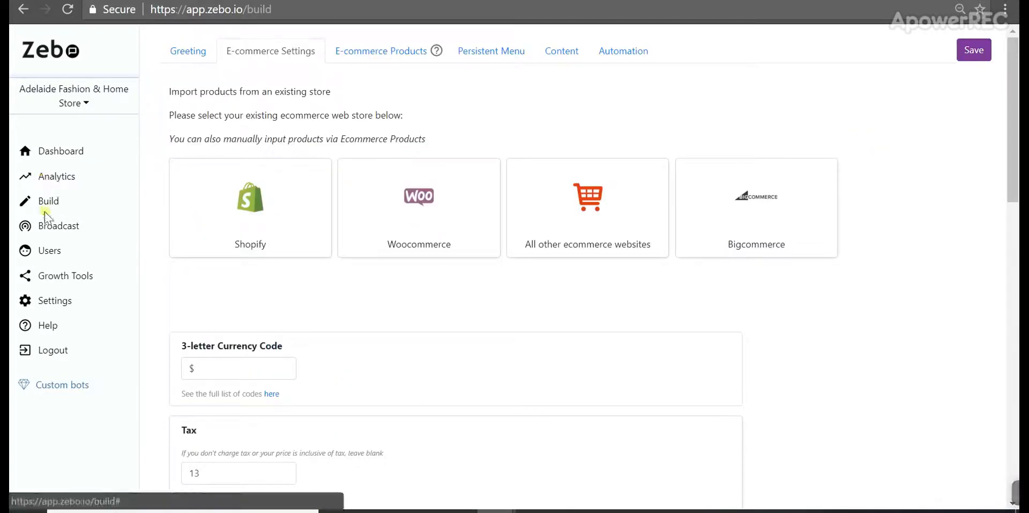
{"action": "left_click_drag", "start_coordinate": [1013, 177], "coordinate": [1014, 501]}
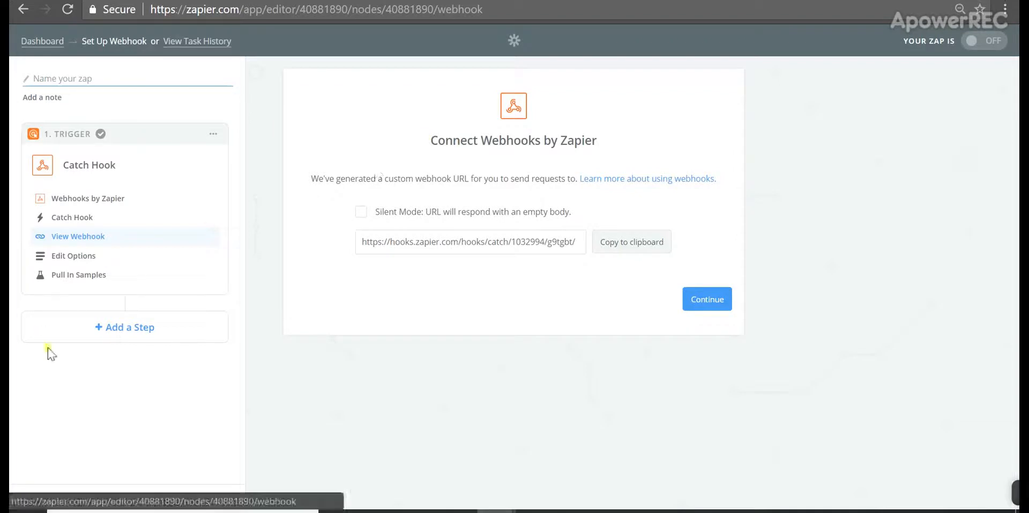
Pull in the sample Zebo order, inspect its hook fields, and finish the trigger
{"action": "left_click", "coordinate": [84, 283]}
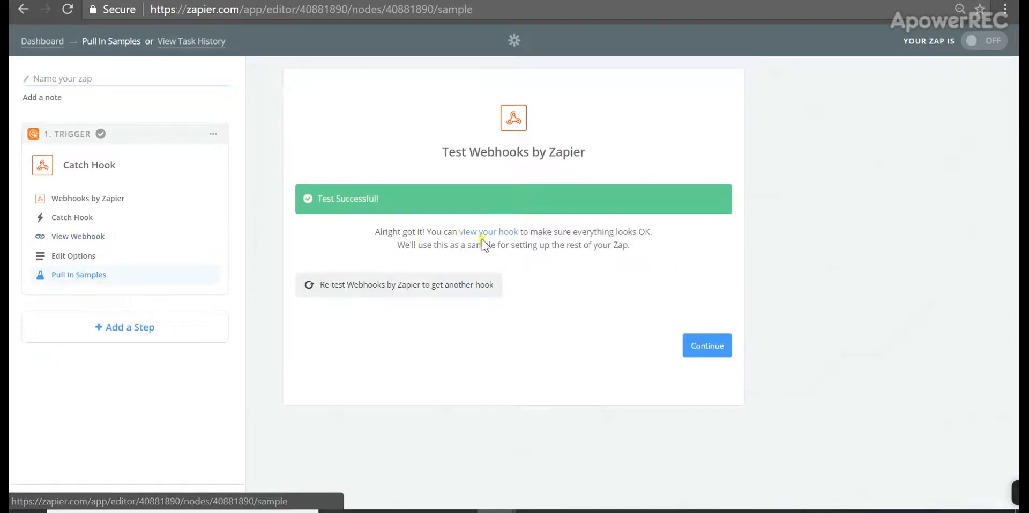
{"action": "left_click", "coordinate": [493, 232]}
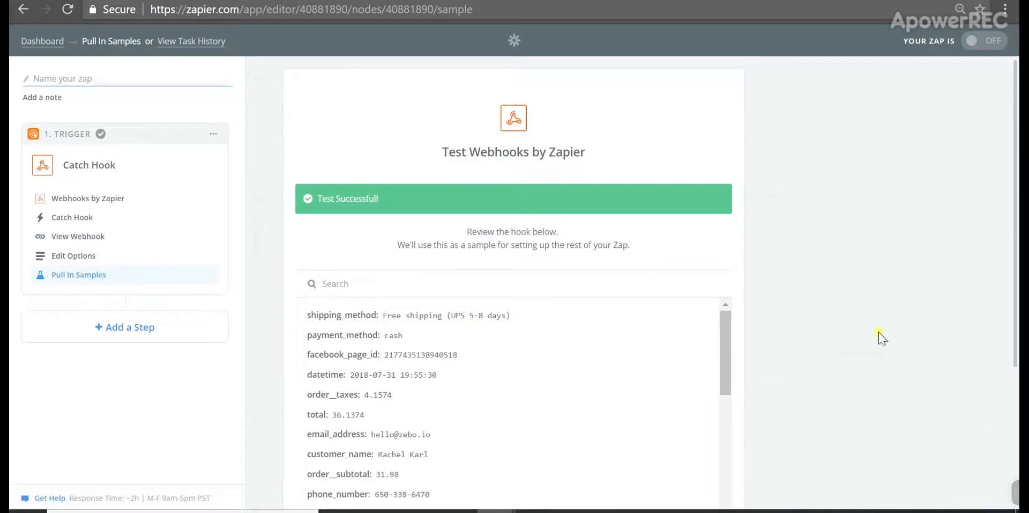
{"action": "left_click_drag", "start_coordinate": [730, 341], "coordinate": [719, 478]}
{"action": "left_click_drag", "start_coordinate": [875, 368], "coordinate": [867, 406]}
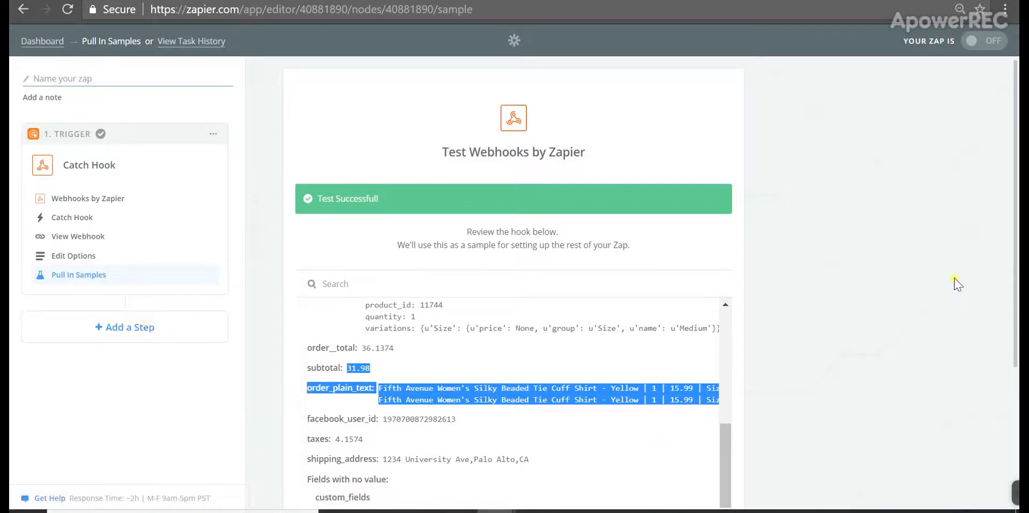
{"action": "scroll", "coordinate": [1015, 234], "scroll_direction": "down", "scroll_amount": 3}
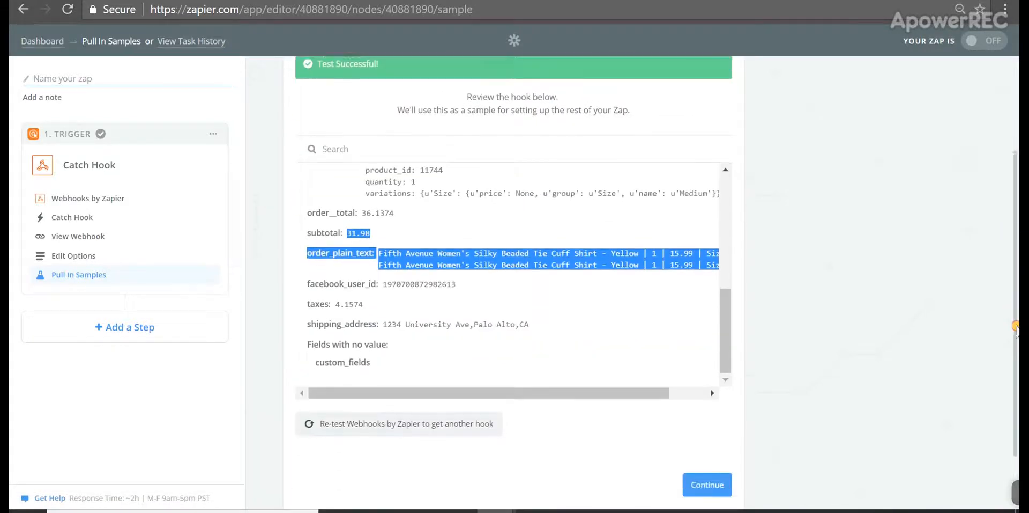
{"action": "left_click", "coordinate": [708, 478]}
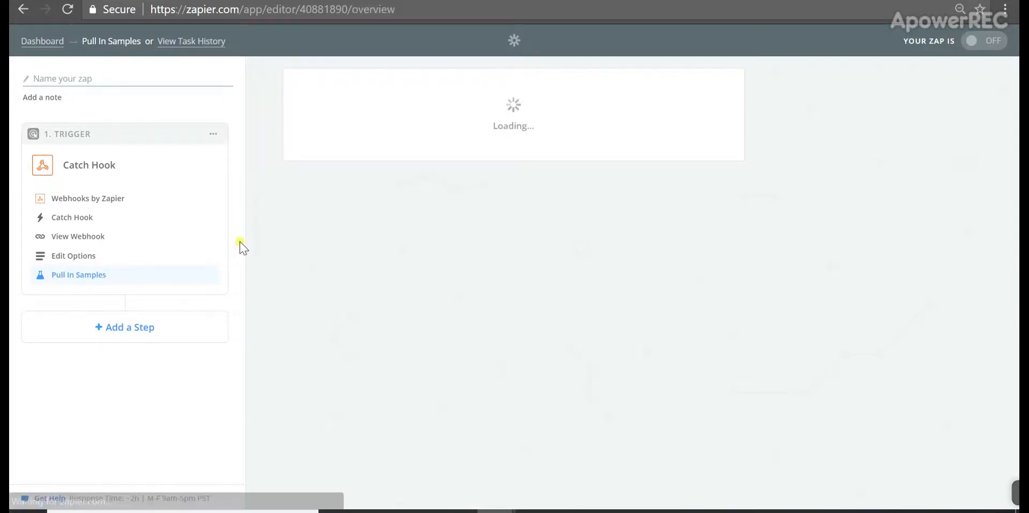
Add an action step after the trigger and browse the Choose an Action App list
{"action": "left_click", "coordinate": [153, 334]}
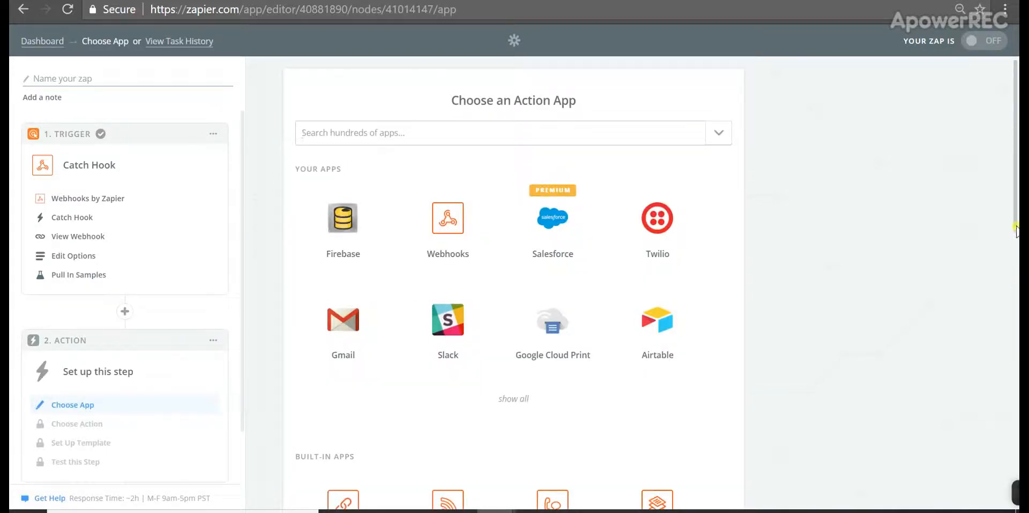
{"action": "scroll", "coordinate": [1008, 268], "scroll_direction": "down", "scroll_amount": 1}
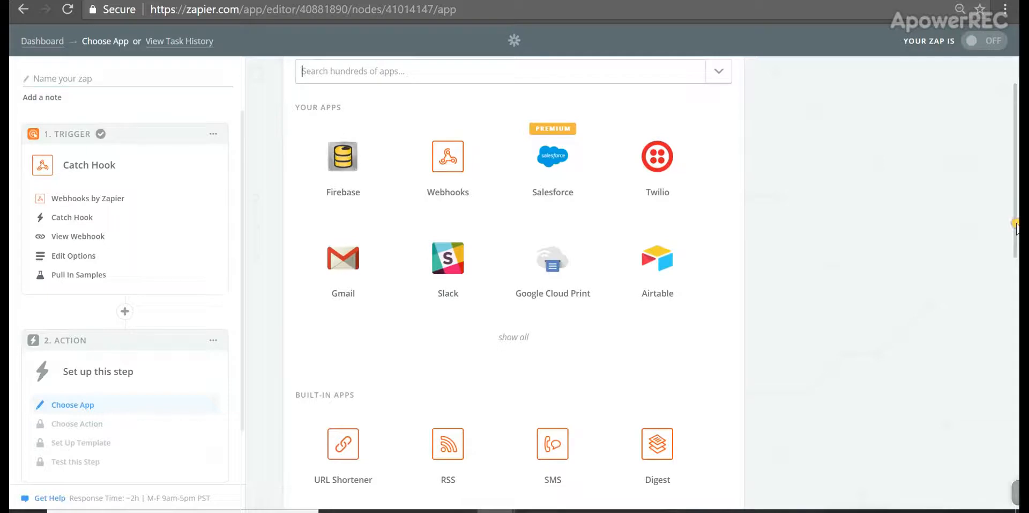
{"action": "left_click_drag", "start_coordinate": [1017, 228], "coordinate": [1017, 363]}
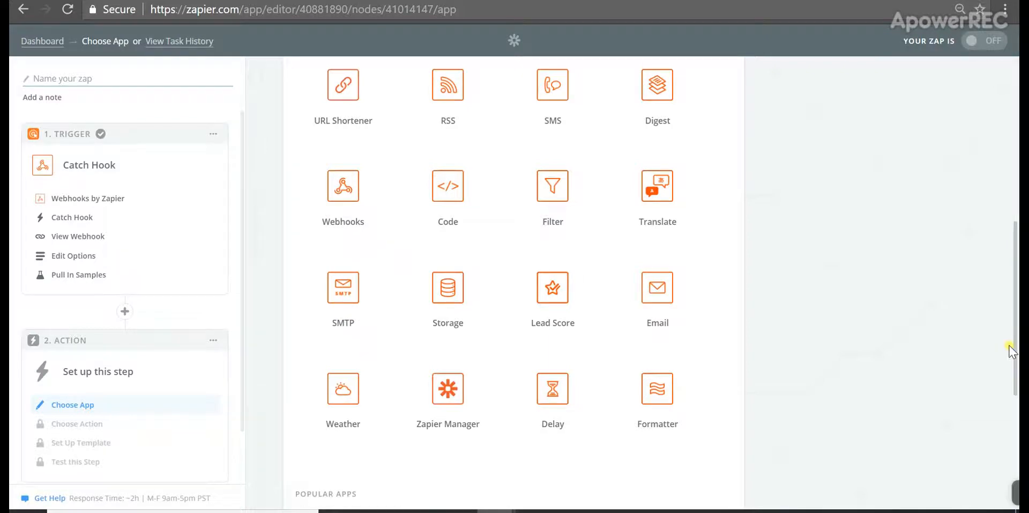
{"action": "left_click_drag", "start_coordinate": [1017, 346], "coordinate": [1017, 195]}
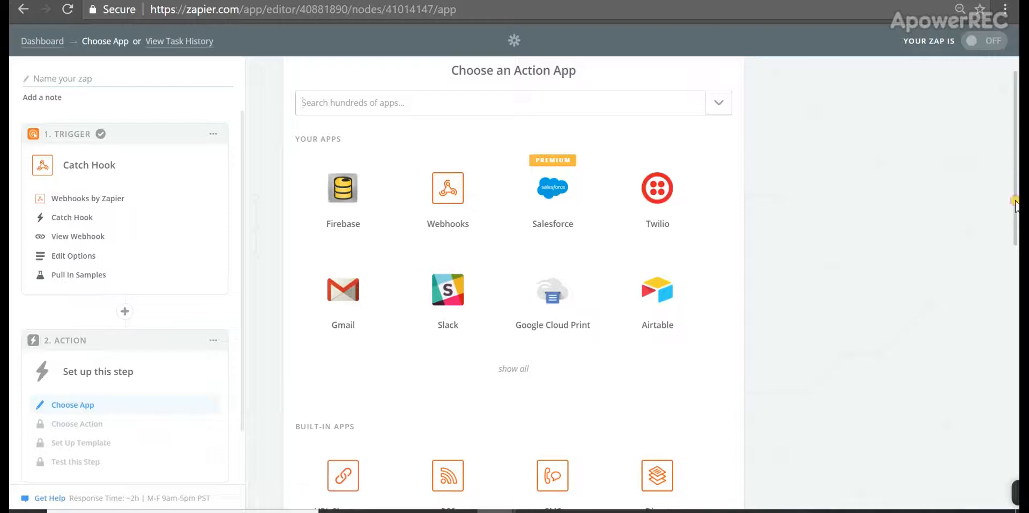
{"action": "left_click_drag", "start_coordinate": [1016, 200], "coordinate": [1017, 180]}
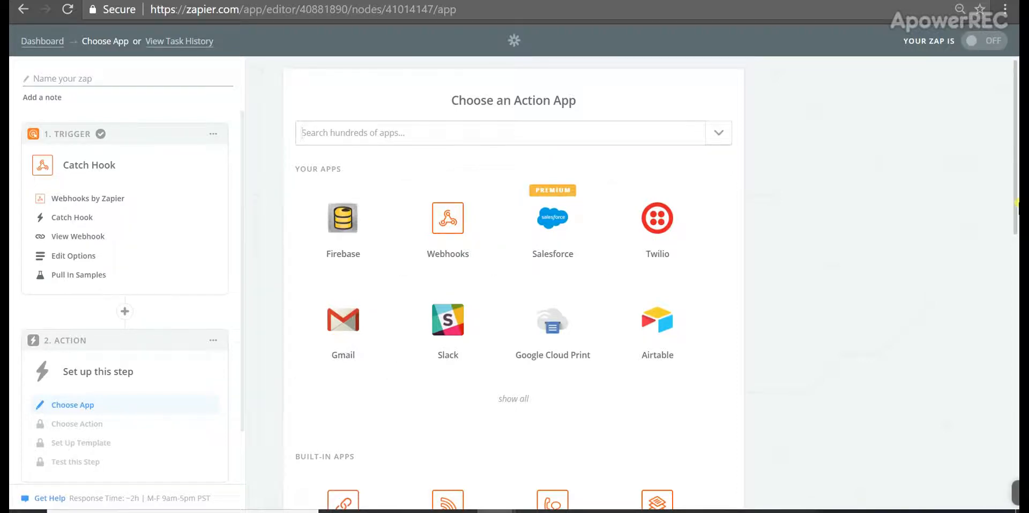
{"action": "left_click_drag", "start_coordinate": [1015, 212], "coordinate": [1010, 107]}
Set the action to Email by Zapier's Send Outbound Email
{"action": "type", "text": "za"}
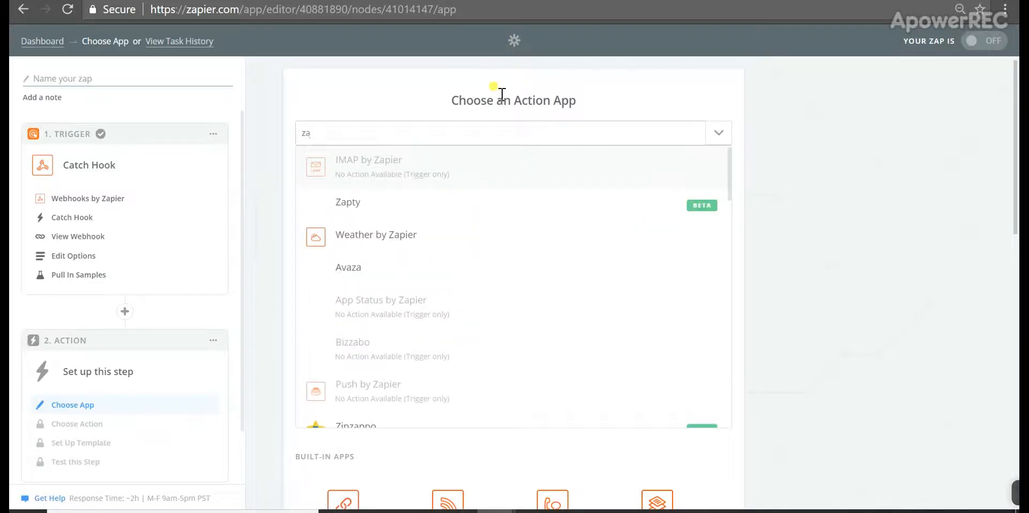
{"action": "type", "text": "pier "}
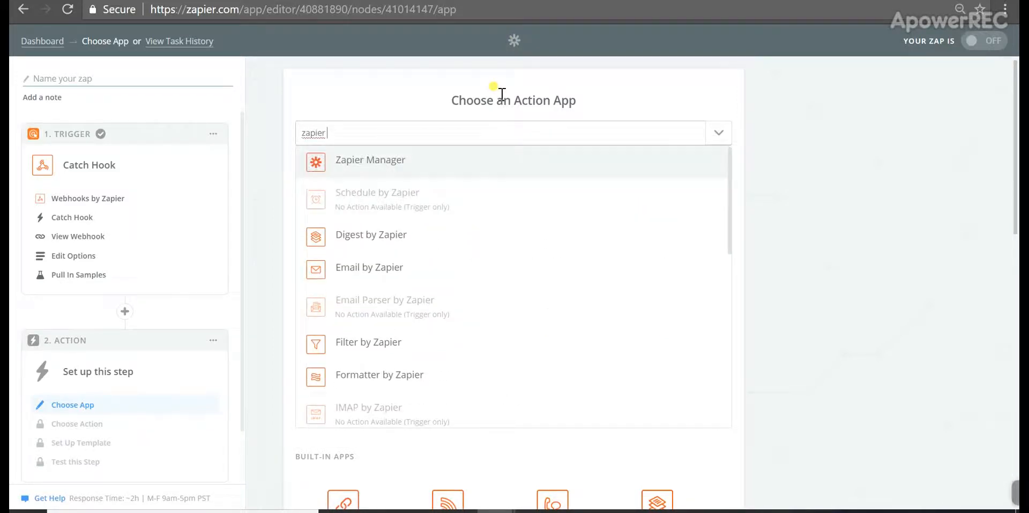
{"action": "type", "text": "e"}
{"action": "key", "text": "BackSpace"}
{"action": "key", "text": "BackSpace"}
{"action": "left_click", "coordinate": [384, 276]}
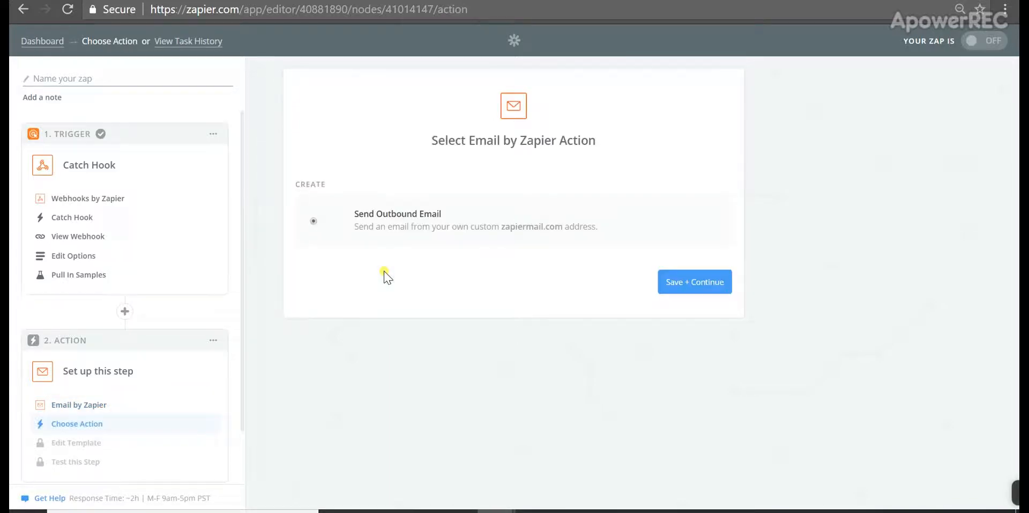
{"action": "left_click", "coordinate": [709, 288]}
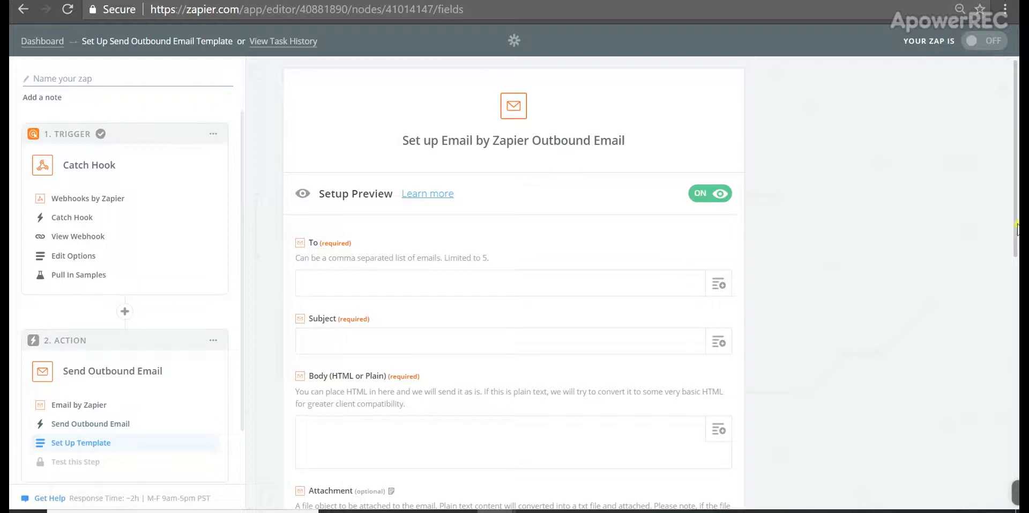
Map the Catch Hook's Email Address into the email's To field, then go to Messenger
{"action": "scroll", "coordinate": [1016, 228], "scroll_direction": "down", "scroll_amount": 2}
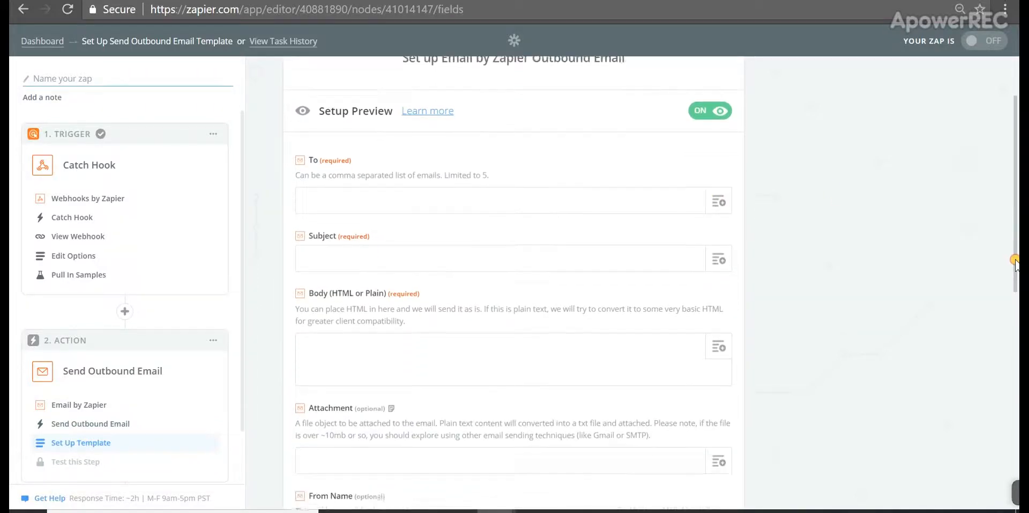
{"action": "left_click", "coordinate": [643, 200]}
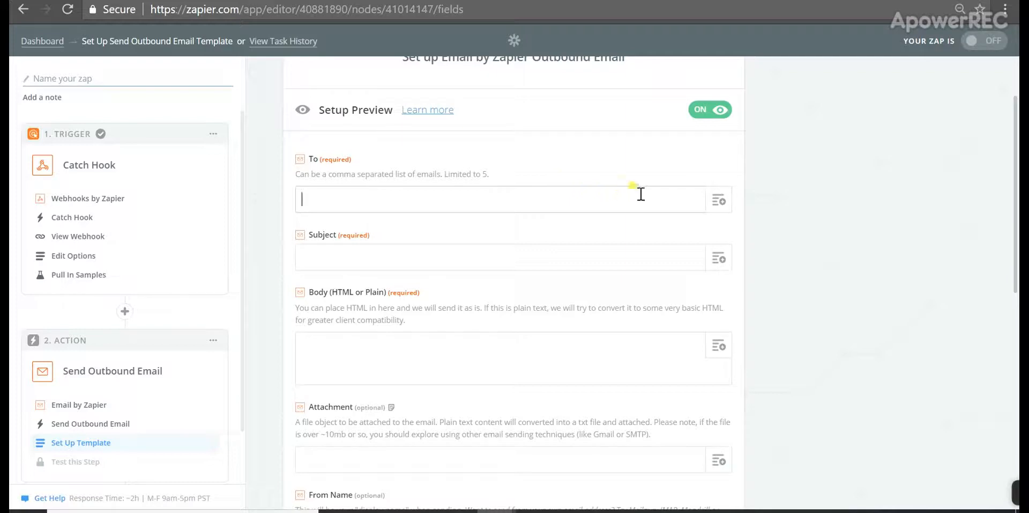
{"action": "left_click", "coordinate": [715, 206]}
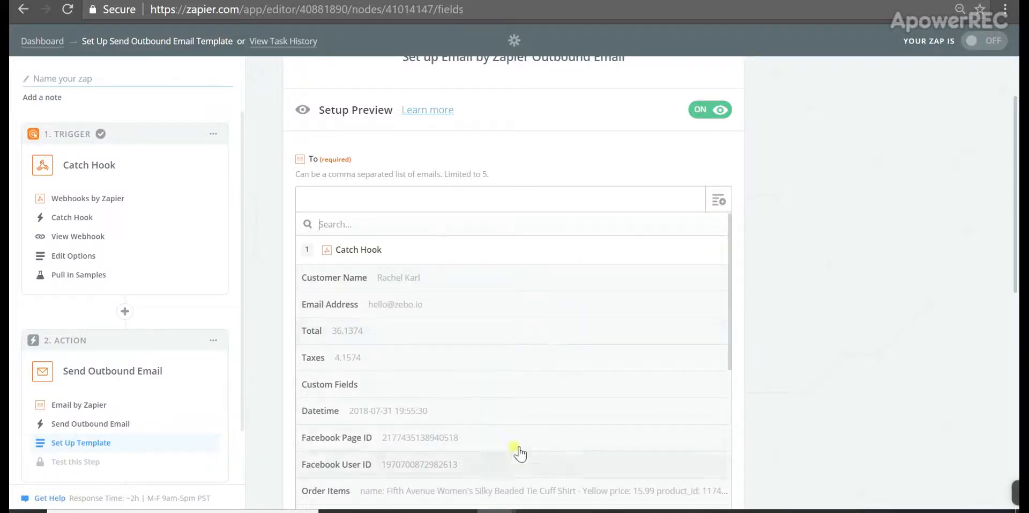
{"action": "left_click", "coordinate": [396, 309]}
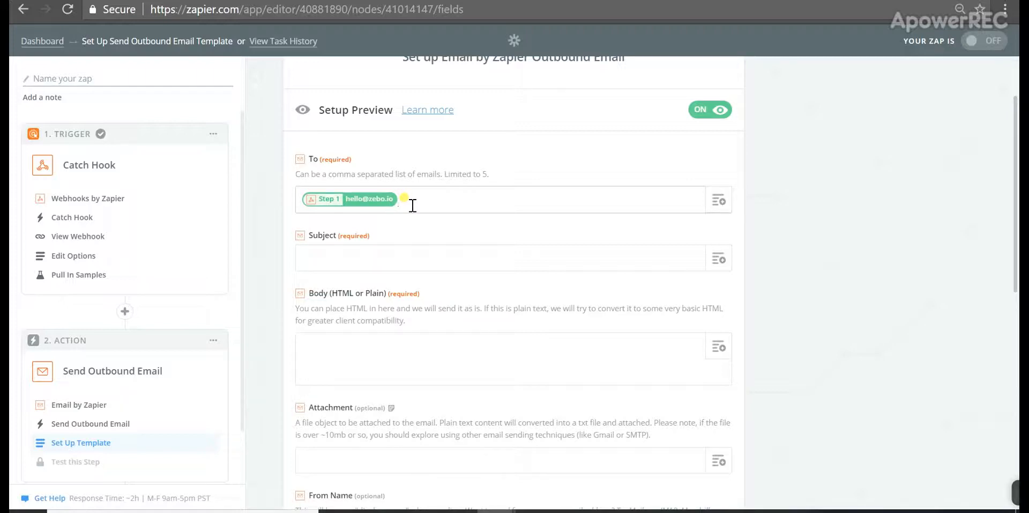
{"action": "left_click", "coordinate": [230, 1]}
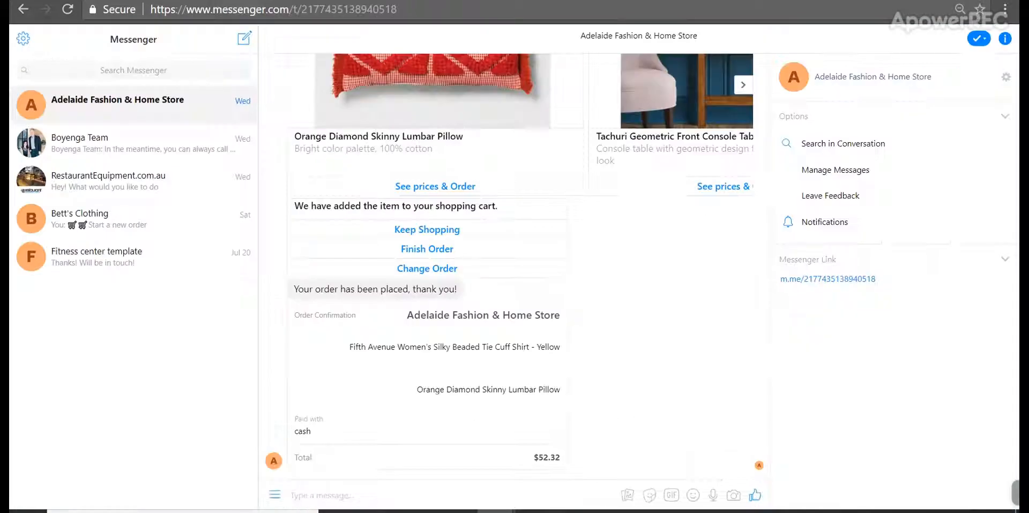
Open checkout for an order in the Adelaide Fashion & Home Store Messenger chat
{"action": "left_click", "coordinate": [434, 251]}
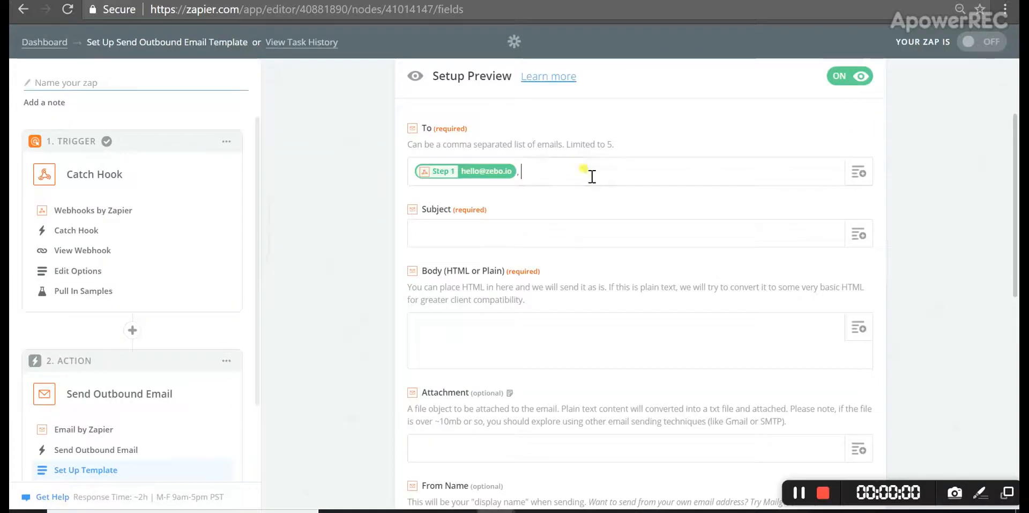
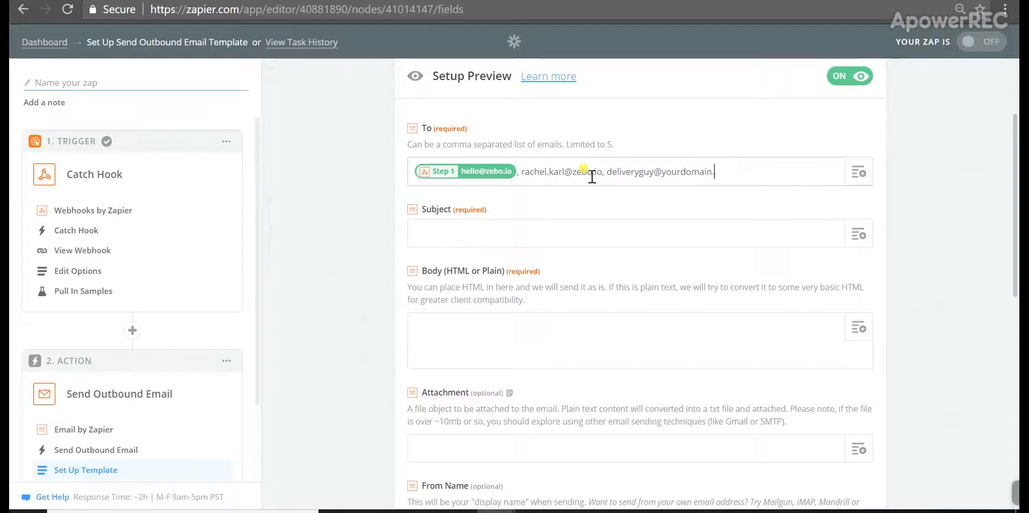
Add two more comma-separated recipient e-mail addresses after the mapped webhook address
{"action": "type", "text": "com"}
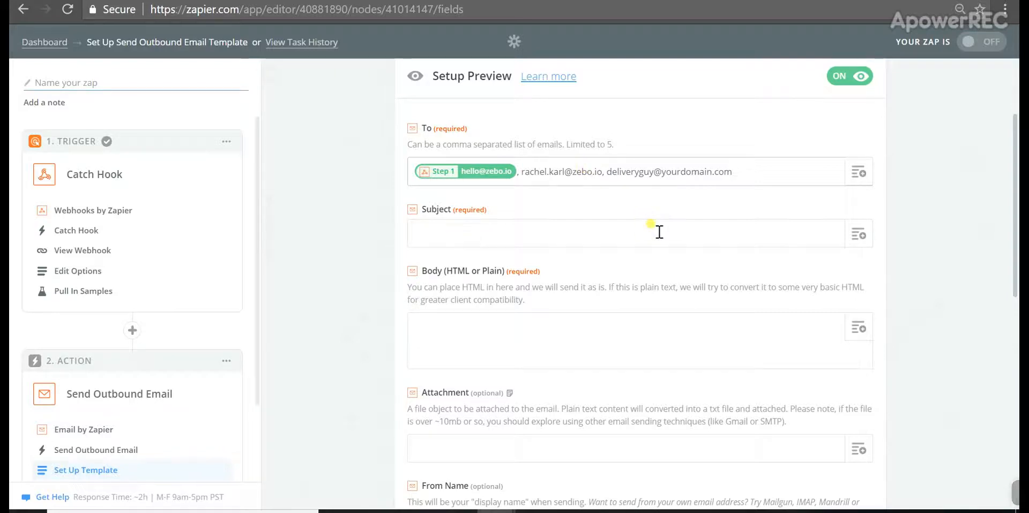
Set the email subject to 'Thank you for your order at Adelaide Clothing!'
{"action": "left_click", "coordinate": [629, 227]}
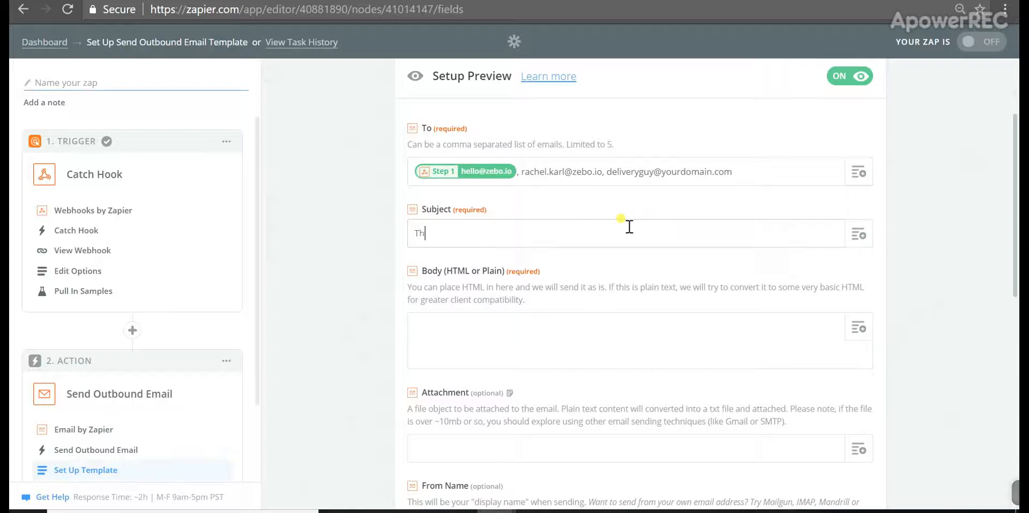
{"action": "type", "text": "ank you for your order at Adeli"}
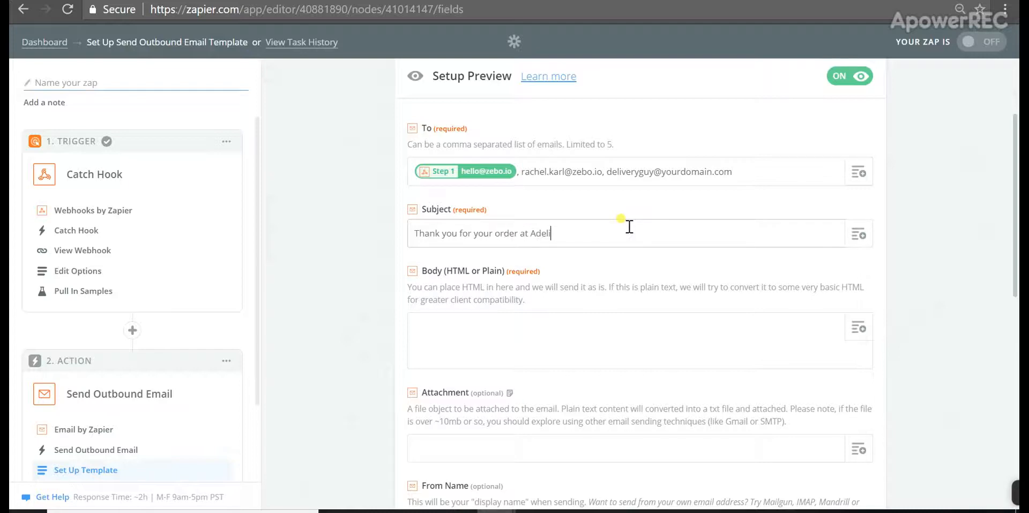
{"action": "key", "text": "BackSpace"}
{"action": "type", "text": "aide Clothing!"}
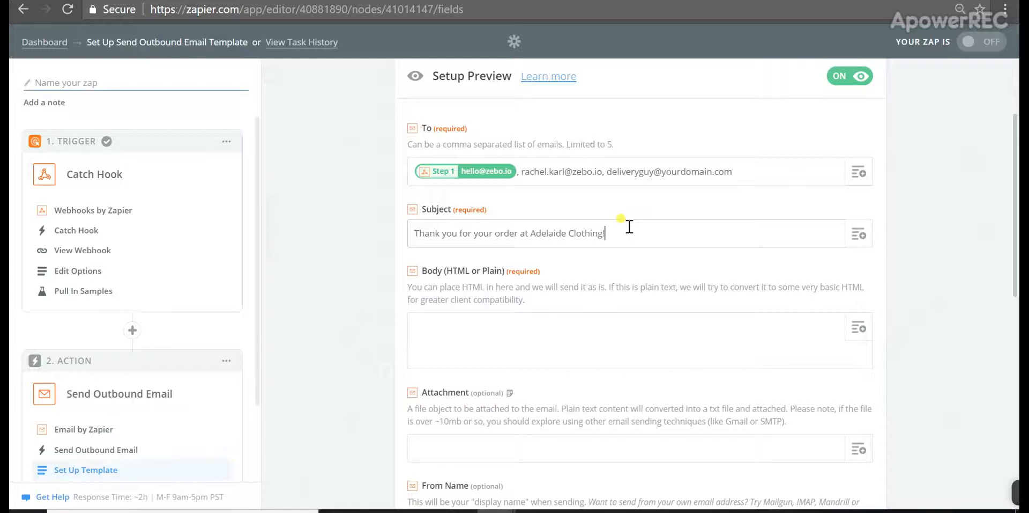
Write the body: 'Dear' plus the mapped Customer Name, then a thank-you shipping message
{"action": "left_click", "coordinate": [570, 344]}
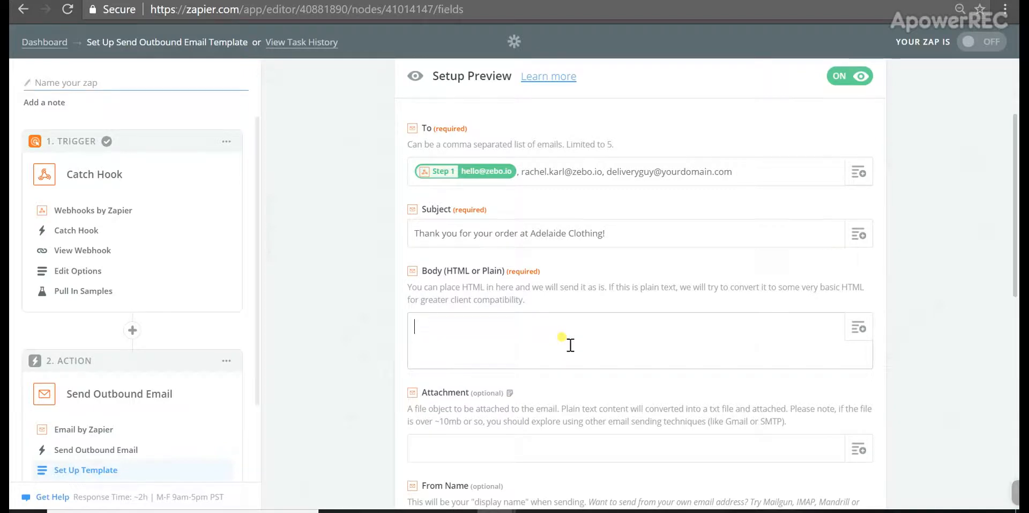
{"action": "type", "text": "Dear"}
{"action": "left_click", "coordinate": [858, 335]}
{"action": "left_click", "coordinate": [651, 438]}
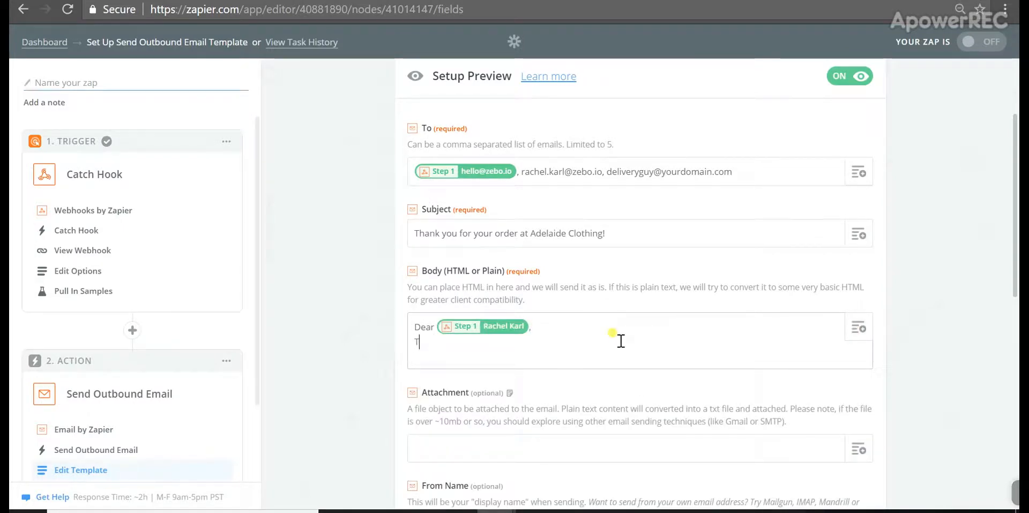
{"action": "type", "text": "hank you for y"}
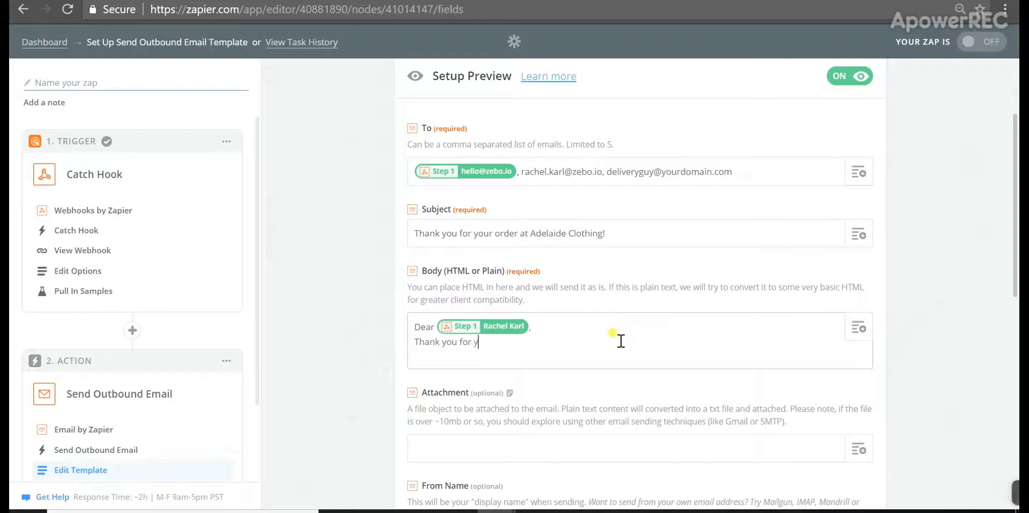
{"action": "type", "text": "our order! We are bus"}
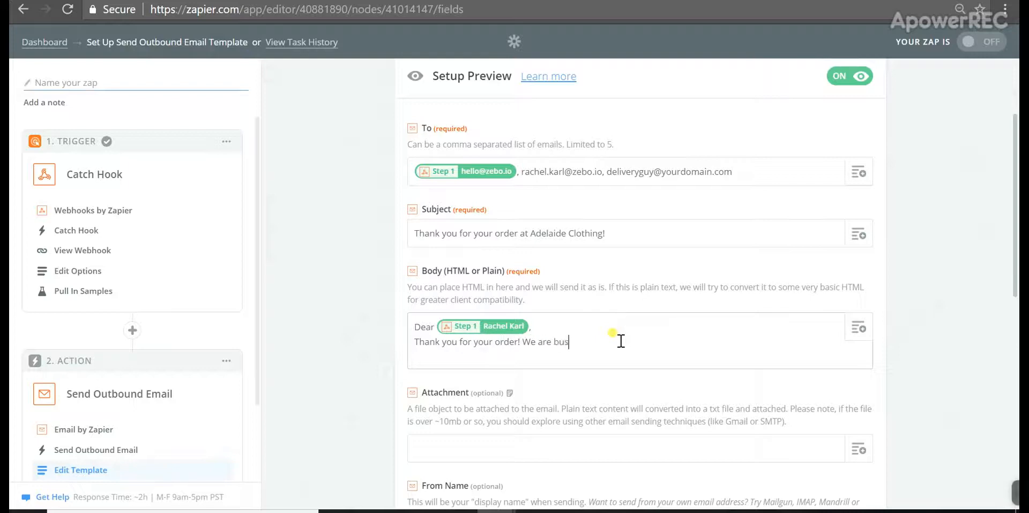
{"action": "type", "text": "y shipping it but and "}
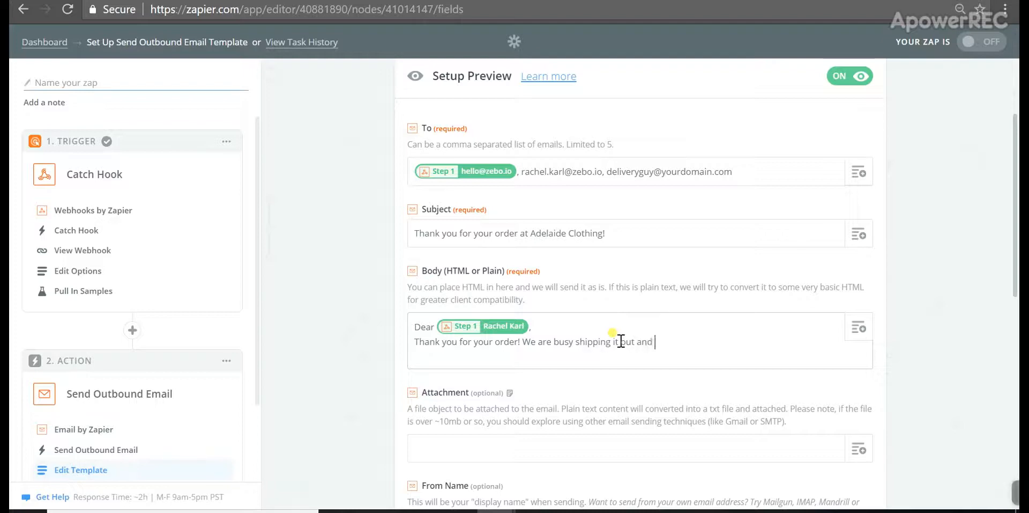
{"action": "type", "text": "you should "}
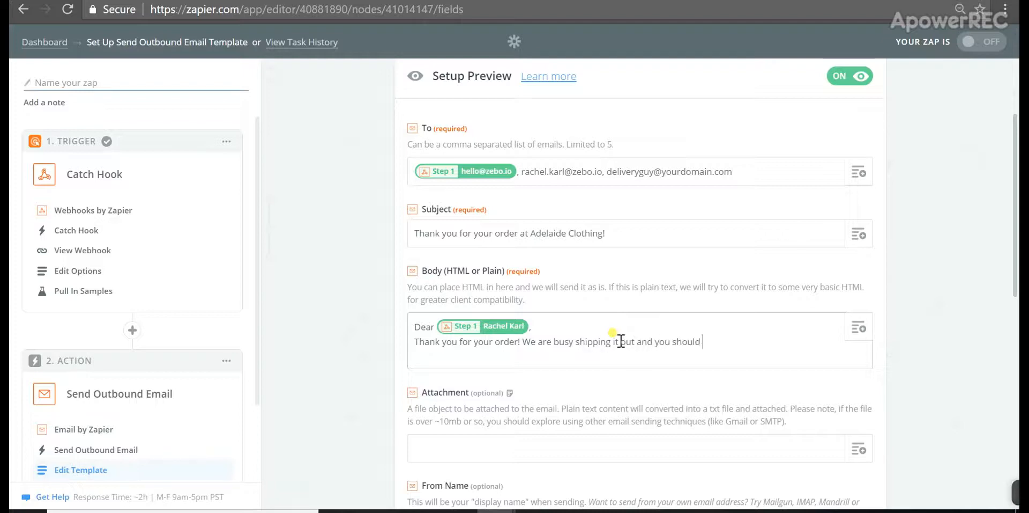
{"action": "type", "text": "receive it"}
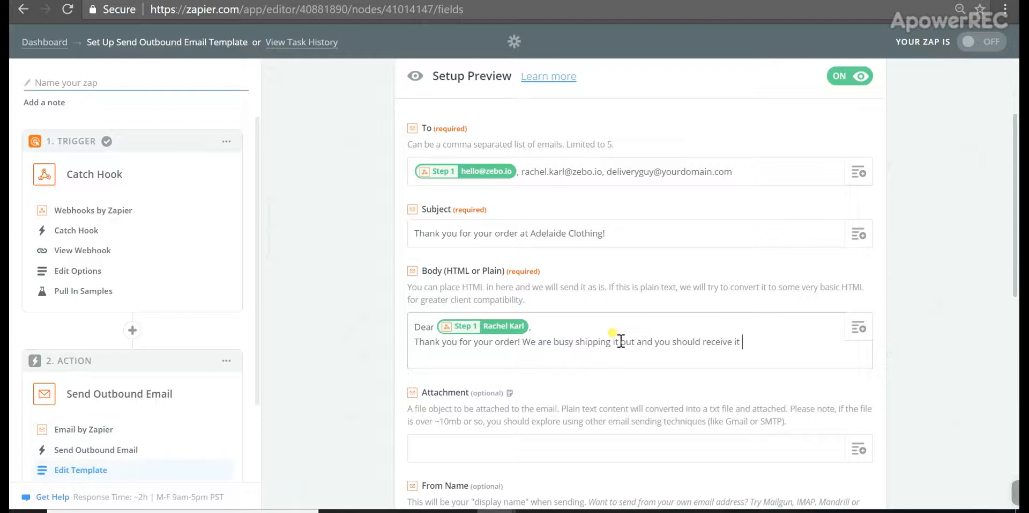
{"action": "type", "text": " shortly! Please find "}
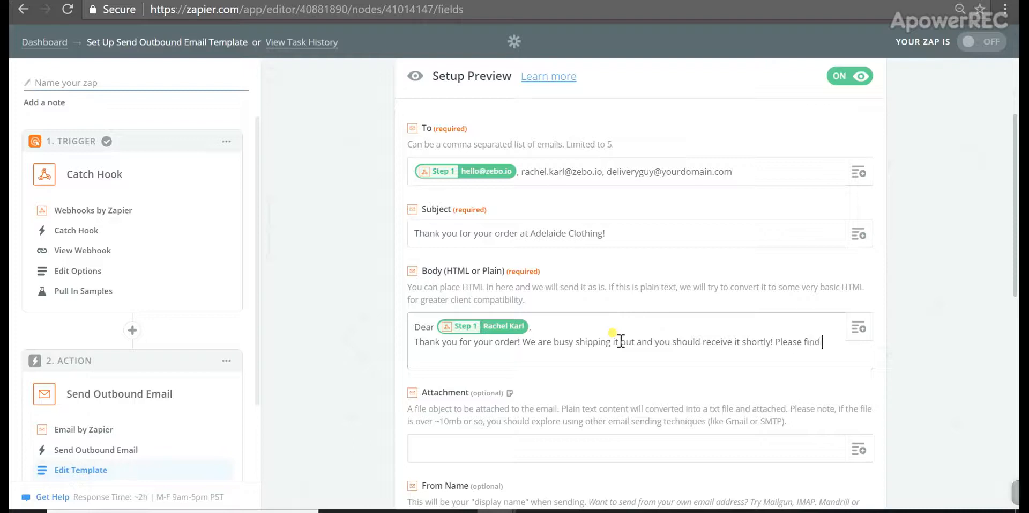
{"action": "type", "text": "below your or"}
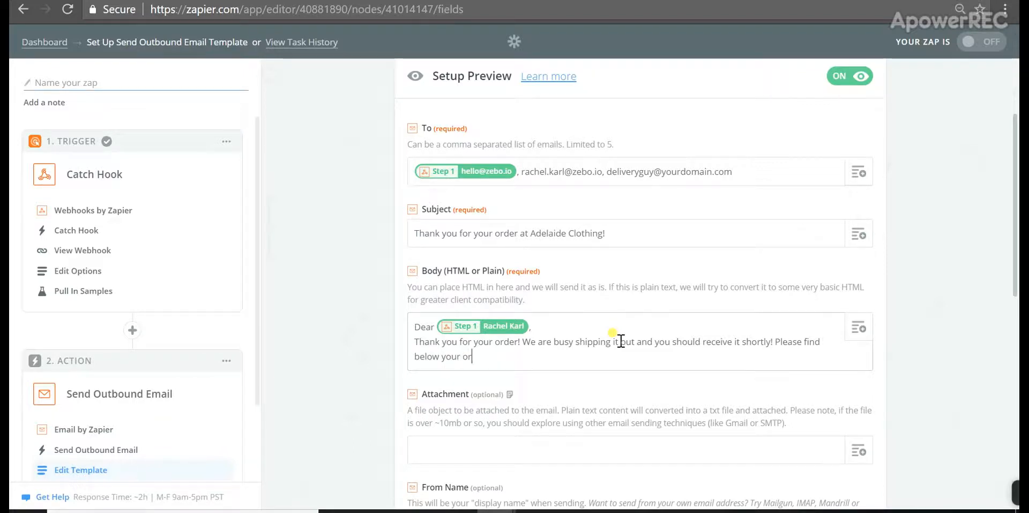
{"action": "type", "text": "der details"}
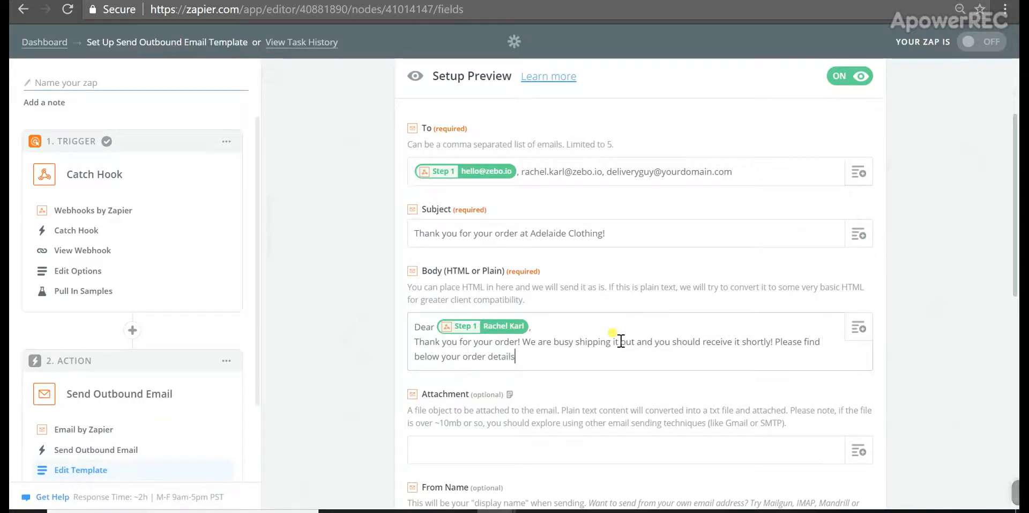
{"action": "type", "text": "!"}
{"action": "key", "text": "Return"}
{"action": "key", "text": "Return"}
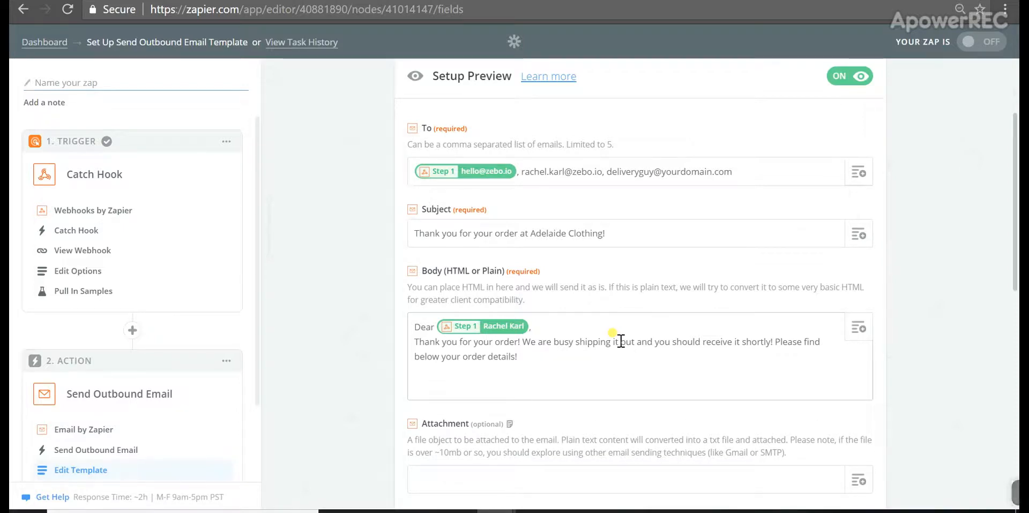
{"action": "left_click", "coordinate": [312, 0]}
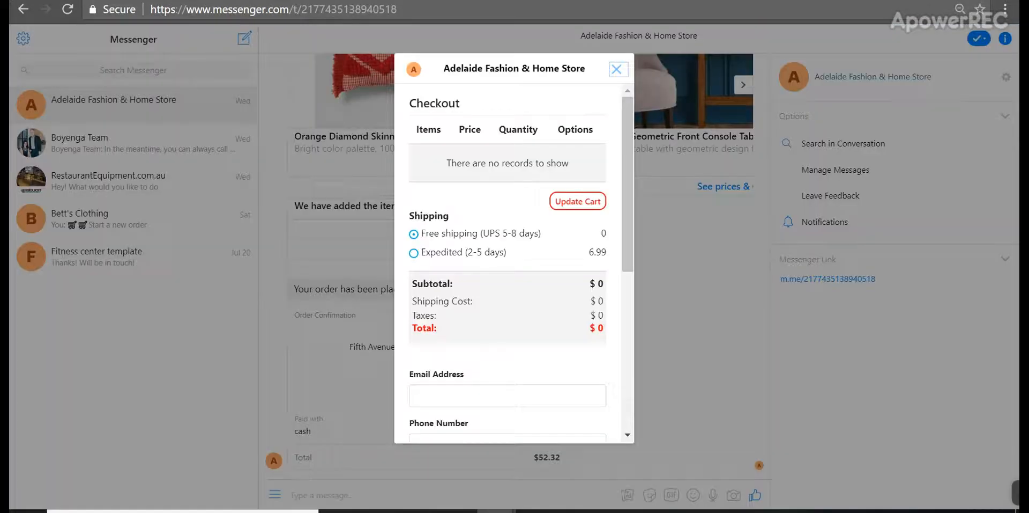
{"action": "left_click", "coordinate": [615, 72]}
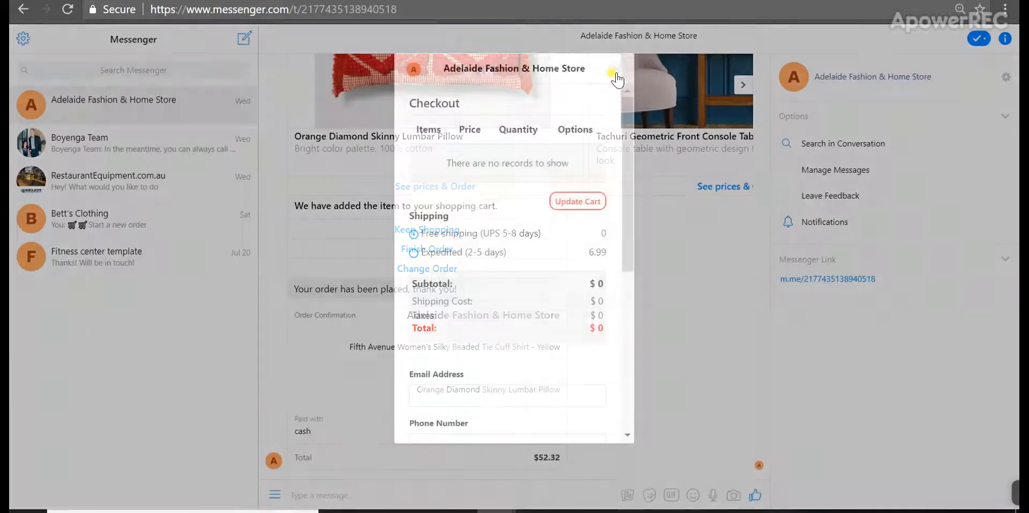
{"action": "left_click", "coordinate": [484, 346]}
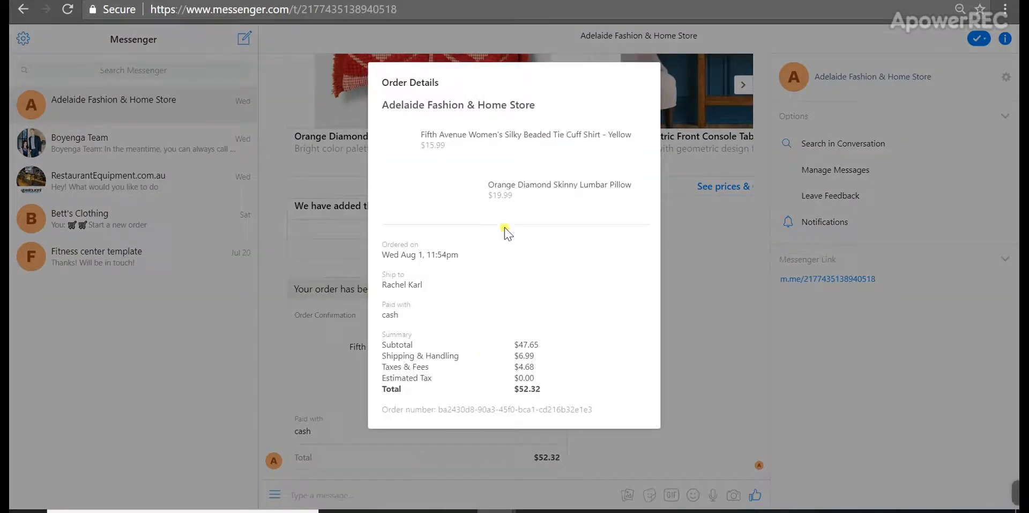
{"action": "left_click", "coordinate": [671, 403]}
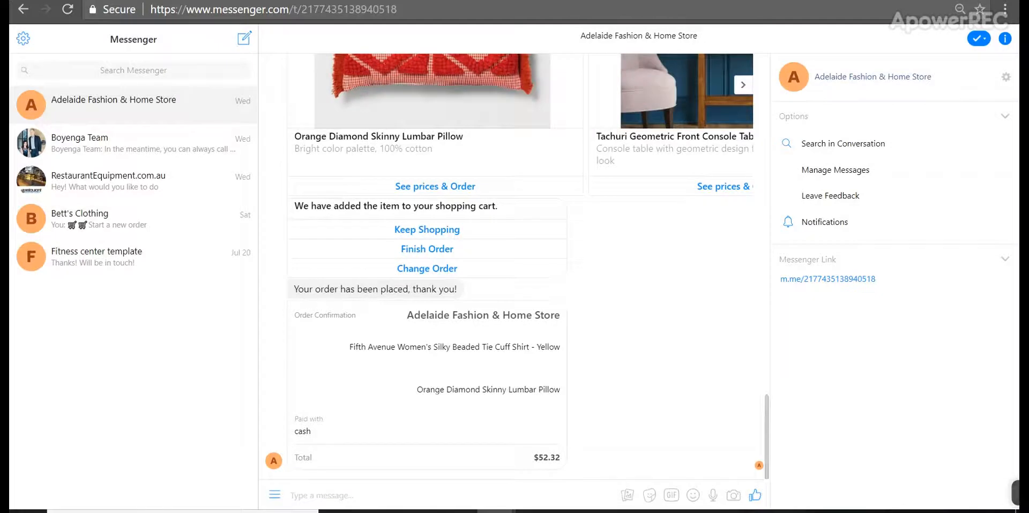
{"action": "left_click", "coordinate": [392, 0]}
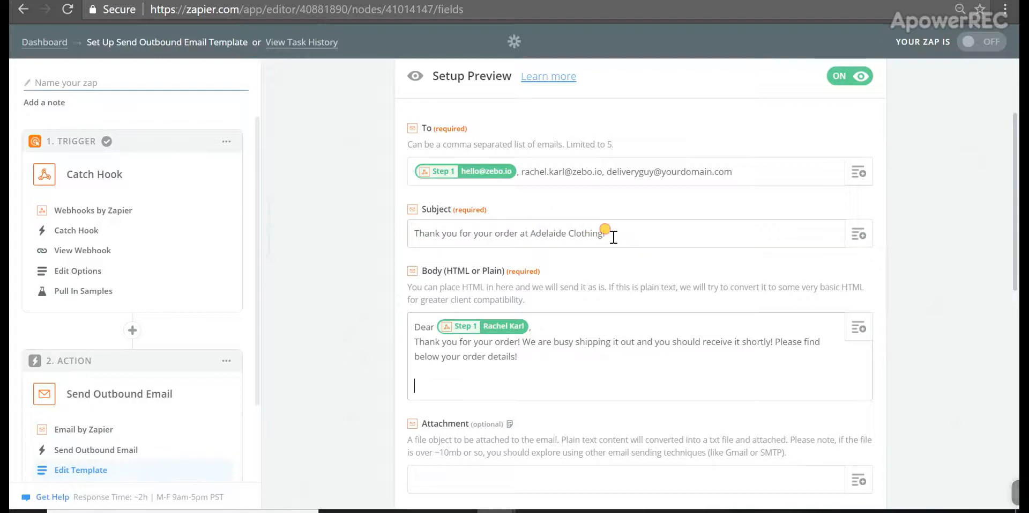
Try the subject 'Alert: new order on messenger chatbot', then paste back the original thank-you subject
{"action": "left_click_drag", "start_coordinate": [613, 233], "coordinate": [417, 224]}
{"action": "key", "text": "ctrl+c"}
{"action": "left_click", "coordinate": [657, 235]}
{"action": "key", "text": "BackSpace"}
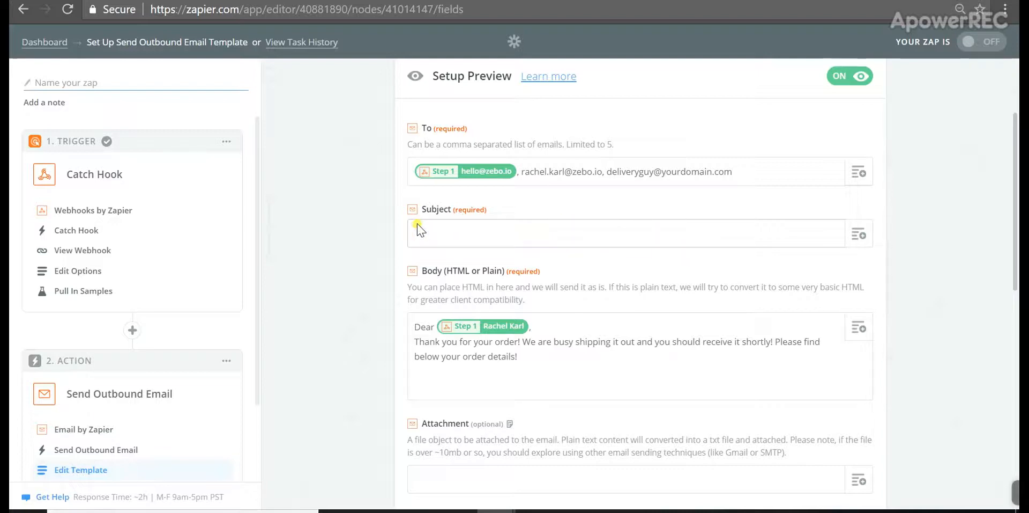
{"action": "type", "text": "Alert: new orde"}
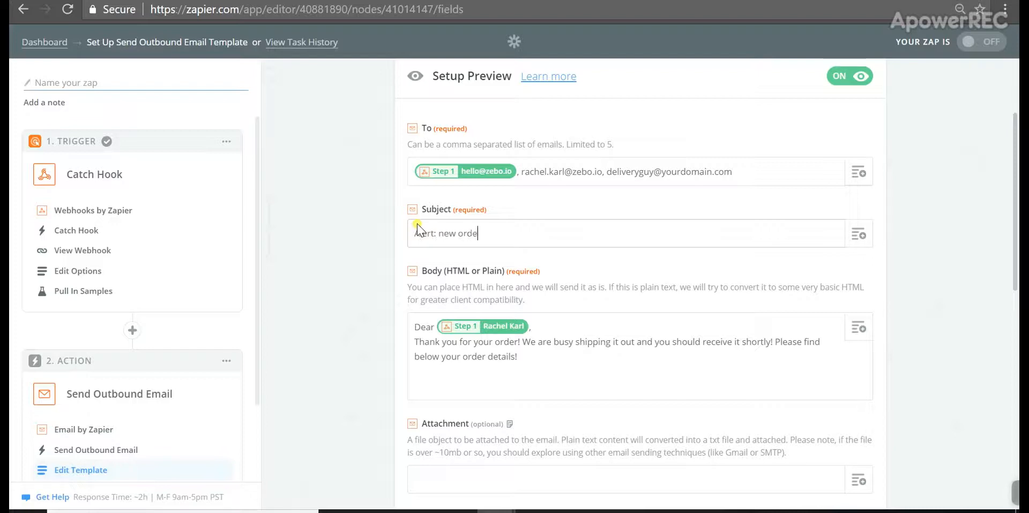
{"action": "type", "text": "r on messenger "}
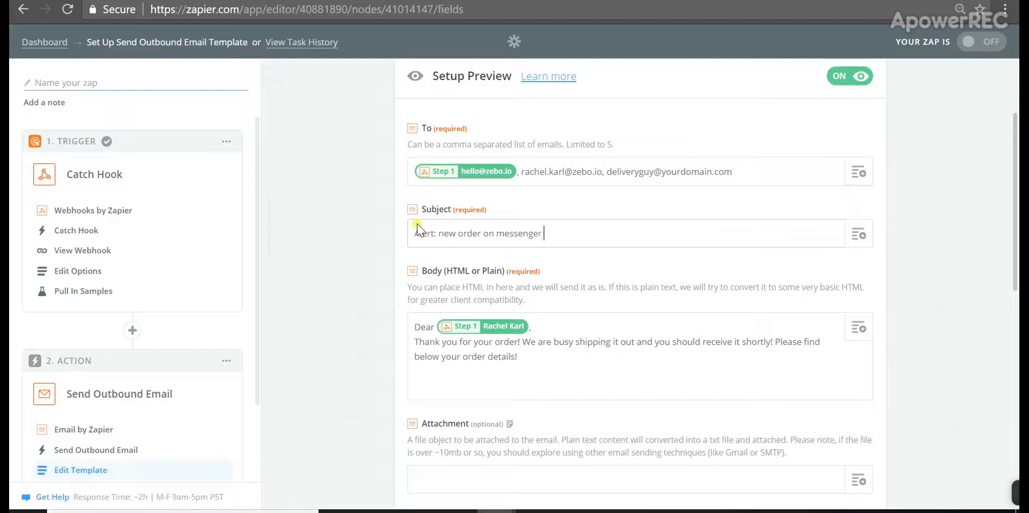
{"action": "type", "text": "chatbot"}
{"action": "key", "text": "ctrl+a"}
{"action": "key", "text": "BackSpace"}
{"action": "key", "text": "ctrl+v"}
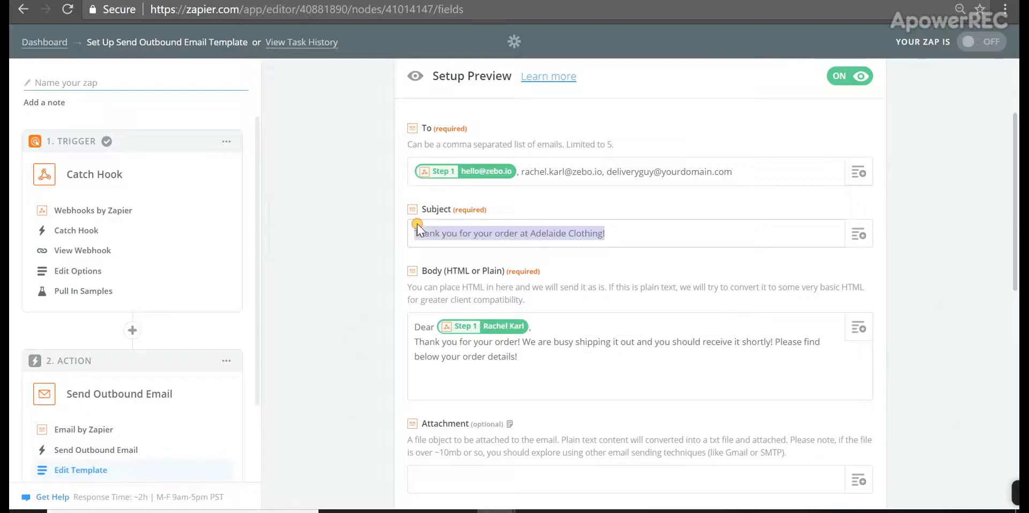
Draft a new-order delivery note in the body, then undo to restore the Dear thank-you text
{"action": "left_click", "coordinate": [530, 357]}
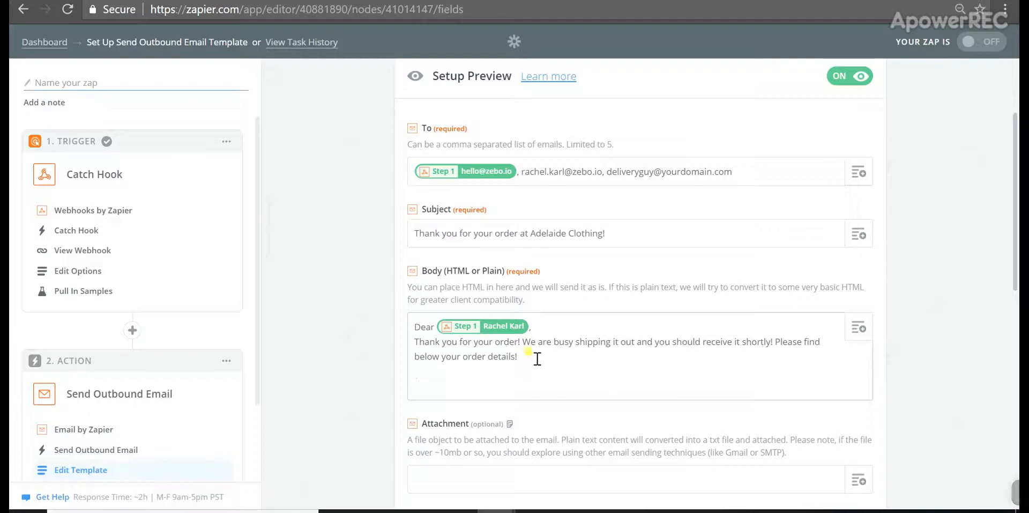
{"action": "left_click_drag", "start_coordinate": [531, 356], "coordinate": [410, 324]}
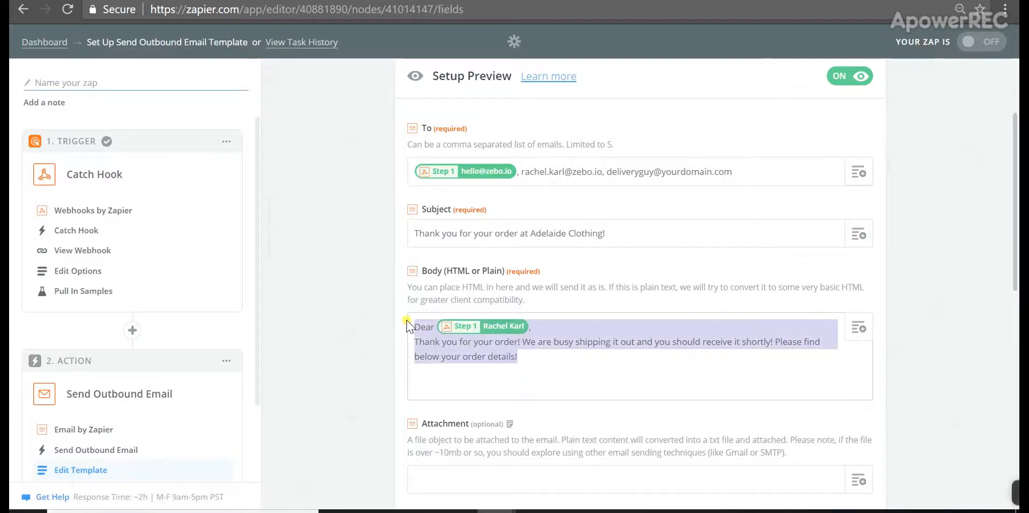
{"action": "key", "text": "BackSpace"}
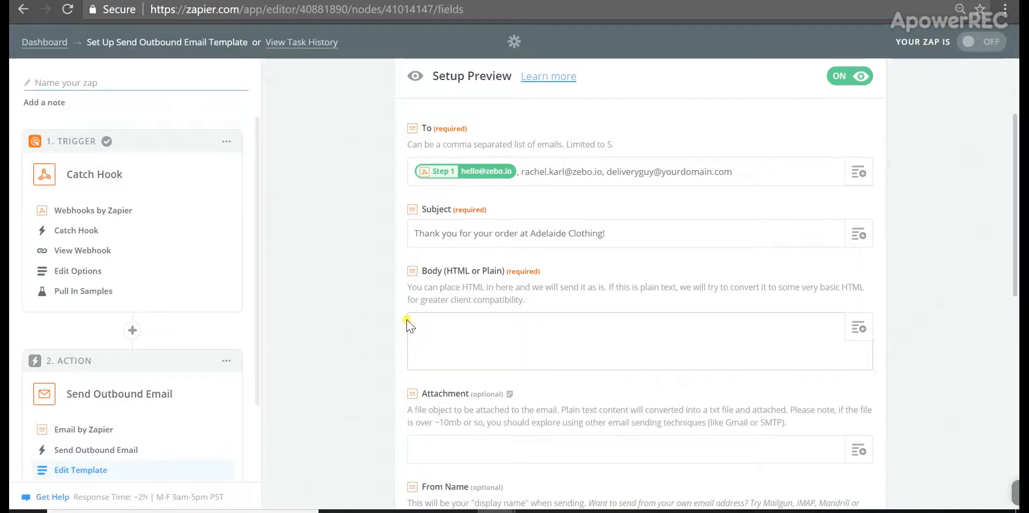
{"action": "type", "text": "We ha"}
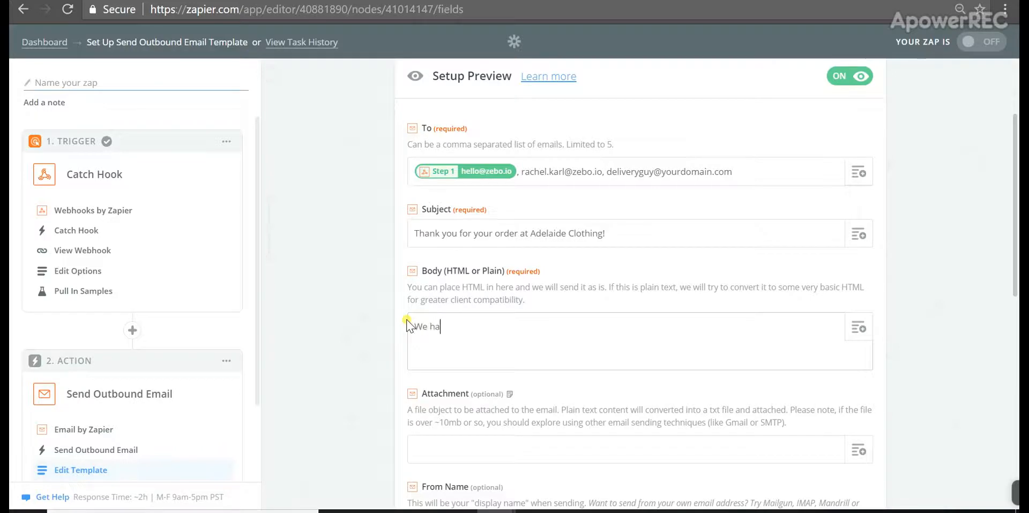
{"action": "type", "text": "ve a new,"}
{"action": "key", "text": "BackSpace"}
{"action": "key", "text": "BackSpace"}
{"action": "type", "text": "order, please "}
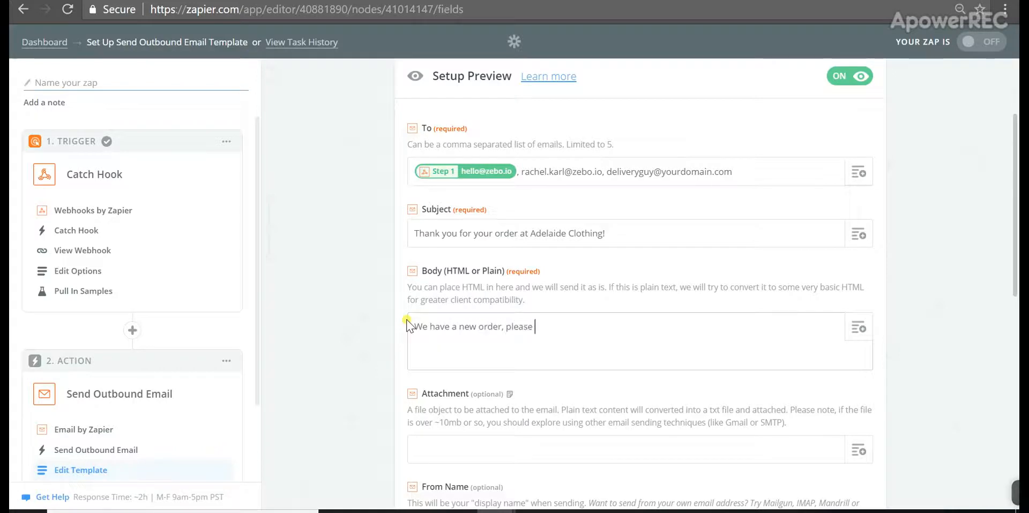
{"action": "type", "text": "see be"}
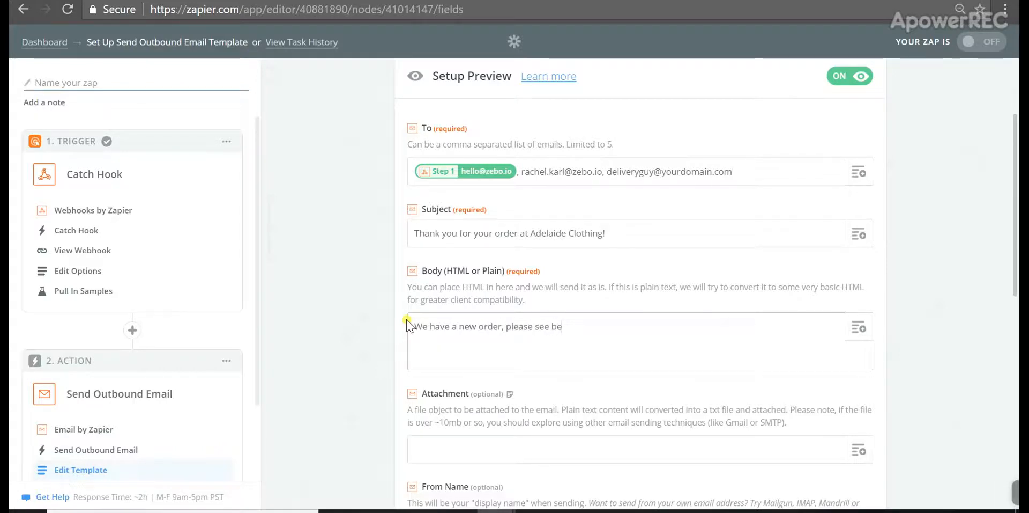
{"action": "type", "text": "low and pre"}
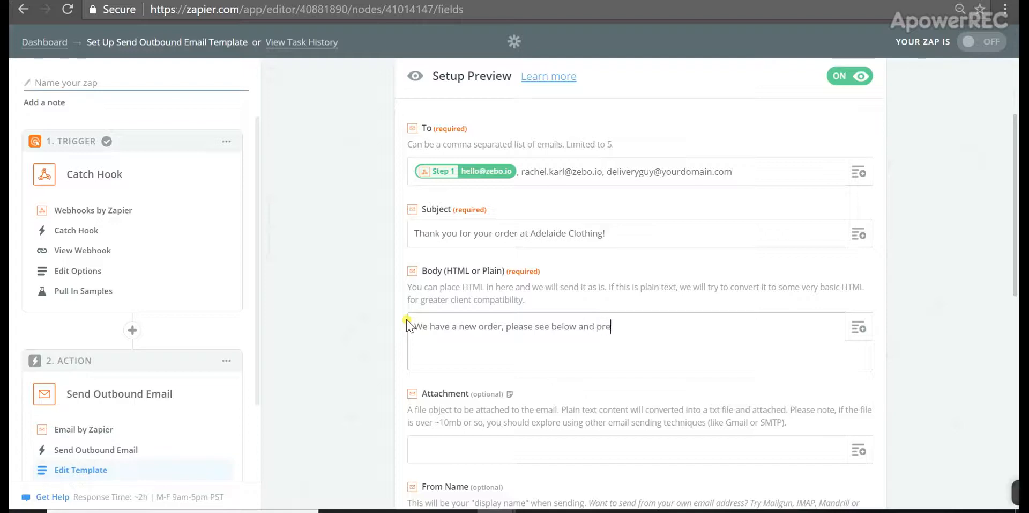
{"action": "type", "text": "pare to deliv"}
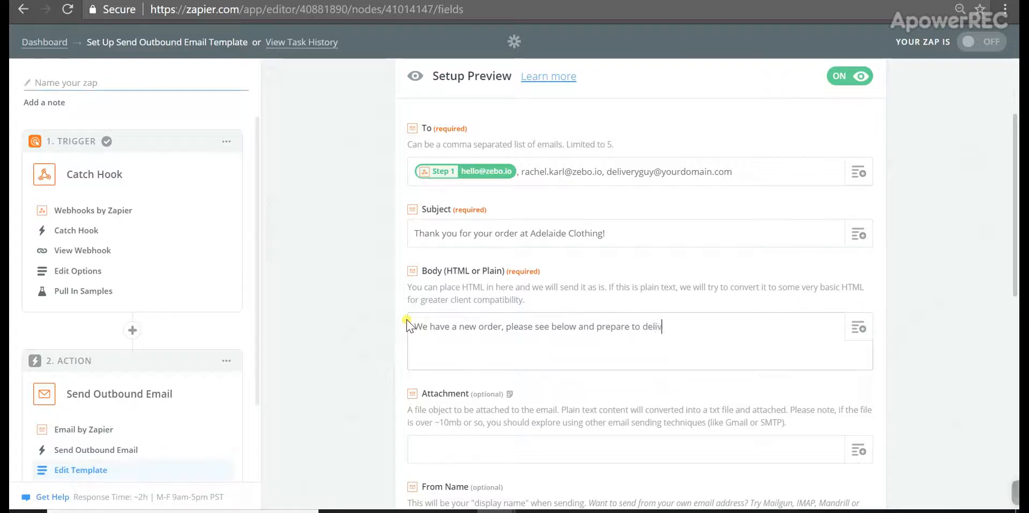
{"action": "type", "text": "er immediate"}
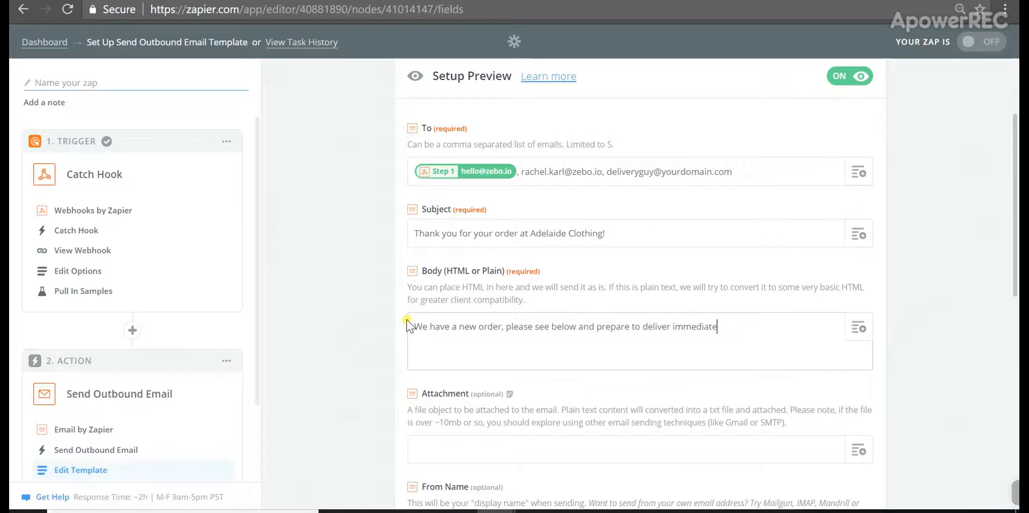
{"action": "type", "text": "ly!"}
{"action": "key", "text": "BackSpace"}
{"action": "key", "text": "BackSpace"}
{"action": "type", "text": "y"}
{"action": "key", "text": "BackSpace"}
{"action": "key", "text": "BackSpace"}
{"action": "key", "text": "BackSpace"}
{"action": "key", "text": "BackSpace"}
{"action": "key", "text": "BackSpace"}
{"action": "key", "text": "BackSpace"}
{"action": "key", "text": "BackSpace"}
{"action": "key", "text": "BackSpace"}
{"action": "key", "text": "BackSpace"}
{"action": "key", "text": "BackSpace"}
{"action": "key", "text": "BackSpace"}
{"action": "key", "text": "BackSpace"}
{"action": "key", "text": "BackSpace"}
{"action": "key", "text": "BackSpace"}
{"action": "key", "text": "BackSpace"}
{"action": "key", "text": "BackSpace"}
{"action": "key", "text": "BackSpace"}
{"action": "key", "text": "BackSpace"}
{"action": "key", "text": "BackSpace"}
{"action": "key", "text": "BackSpace"}
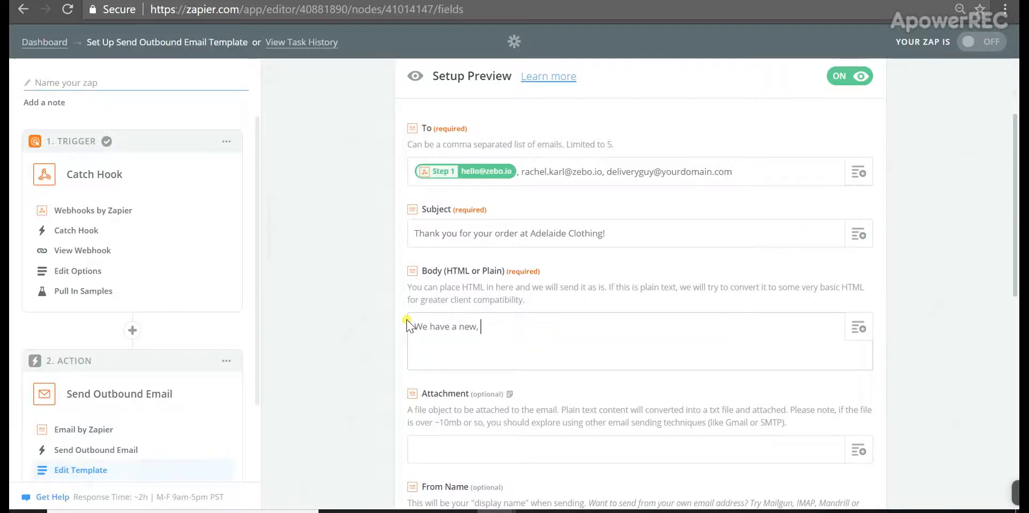
{"action": "key", "text": "ctrl+z"}
{"action": "key", "text": "ctrl+z"}
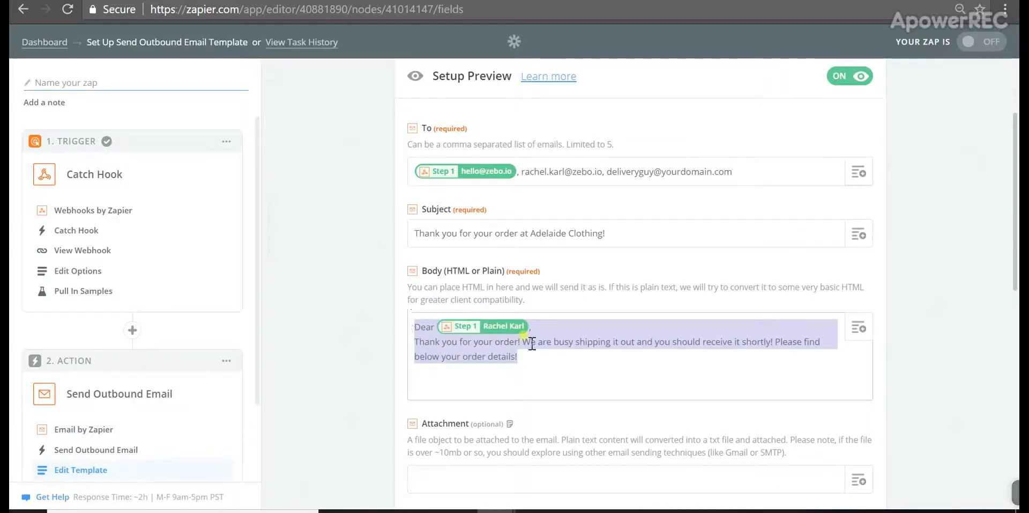
Add a 'Name on order' line filled with the webhook's Customer Name value
{"action": "left_click", "coordinate": [546, 356]}
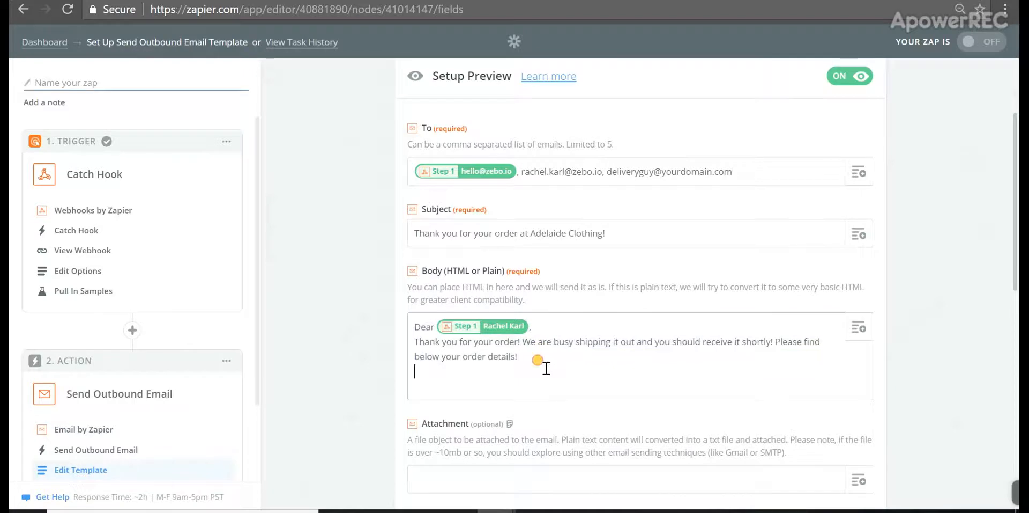
{"action": "key", "text": "Return"}
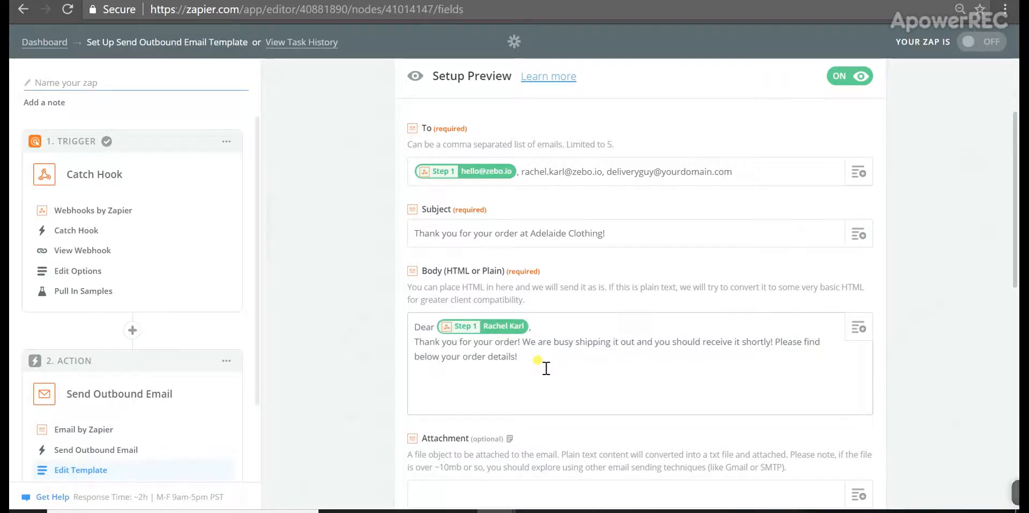
{"action": "type", "text": "Name on order:"}
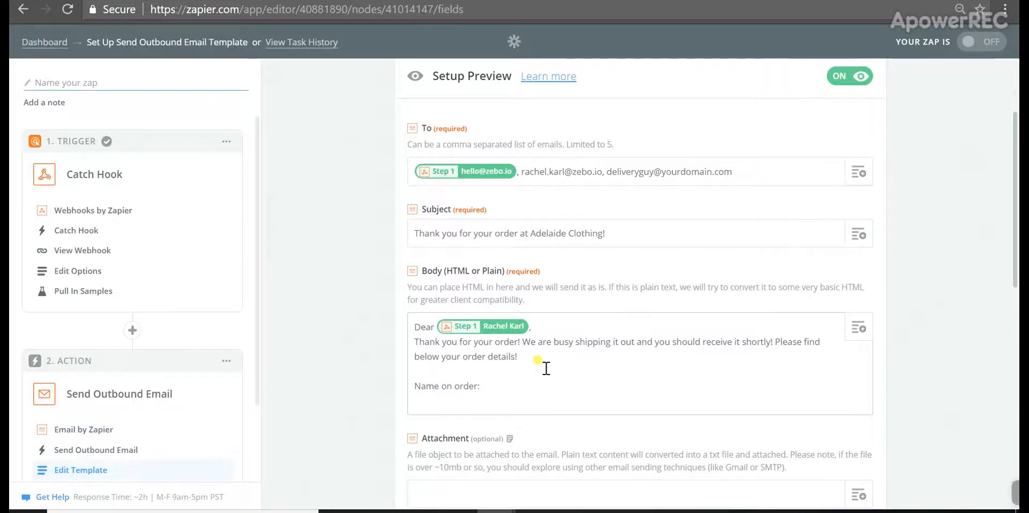
{"action": "left_click", "coordinate": [859, 327]}
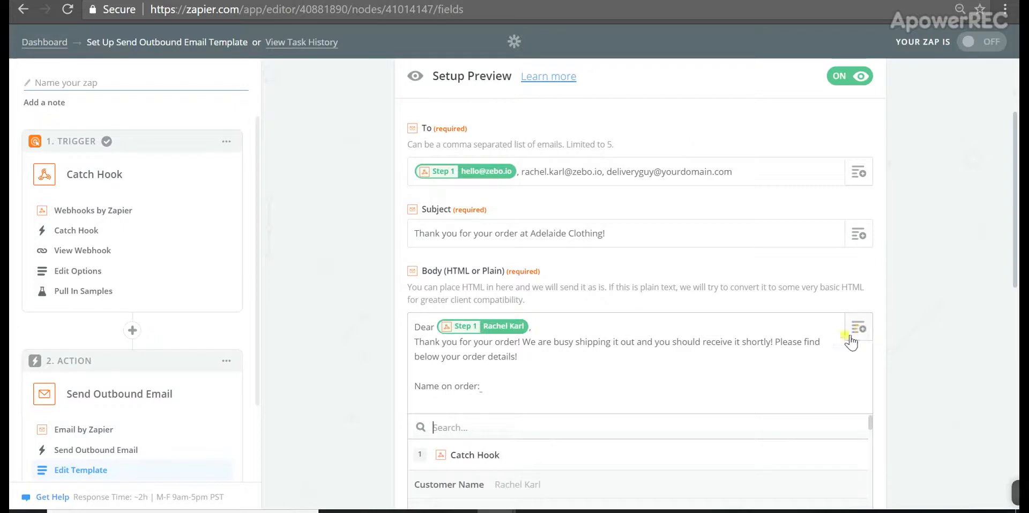
{"action": "left_click", "coordinate": [528, 485]}
Add a 'Contact (email):' line carrying the mapped Email Address value
{"action": "left_click_drag", "start_coordinate": [1015, 278], "coordinate": [995, 325]}
{"action": "key", "text": "Return"}
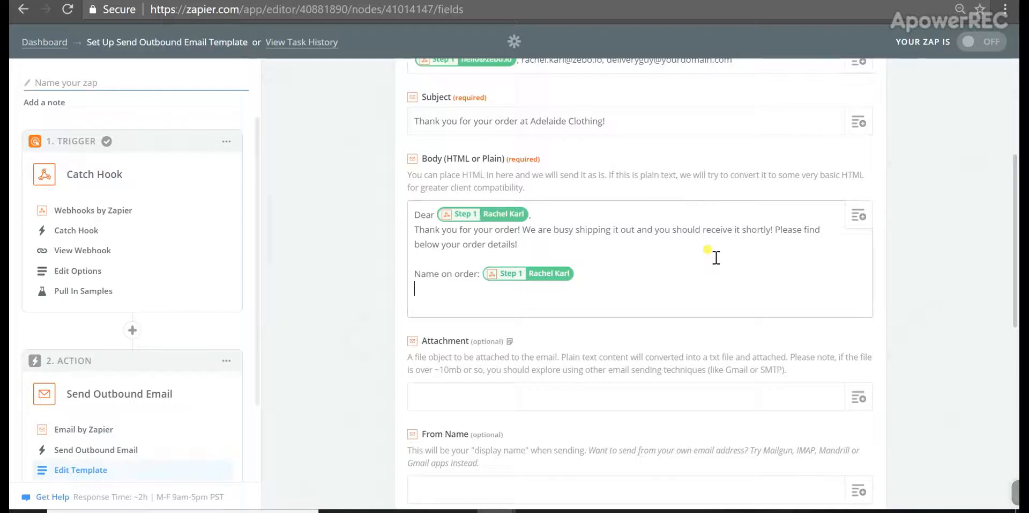
{"action": "left_click", "coordinate": [859, 217]}
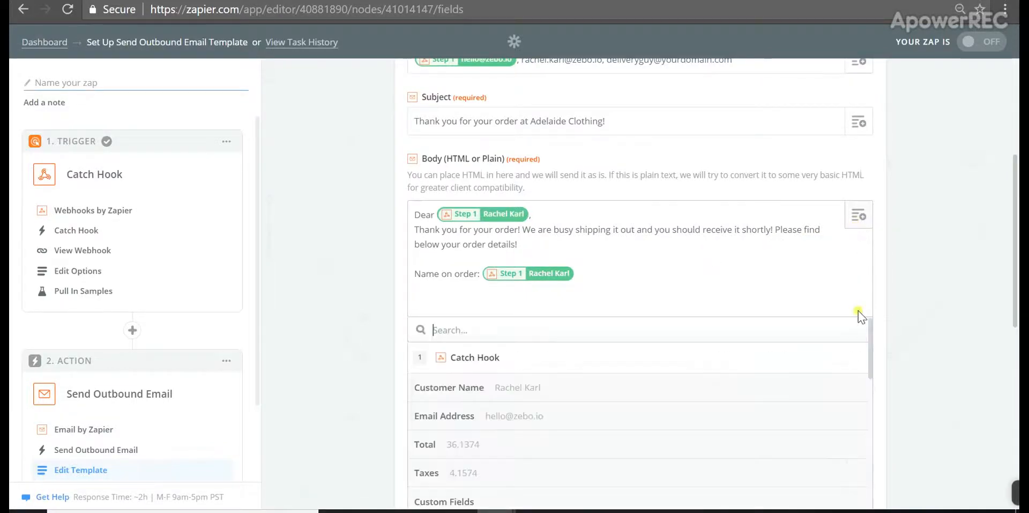
{"action": "left_click_drag", "start_coordinate": [871, 338], "coordinate": [873, 359]}
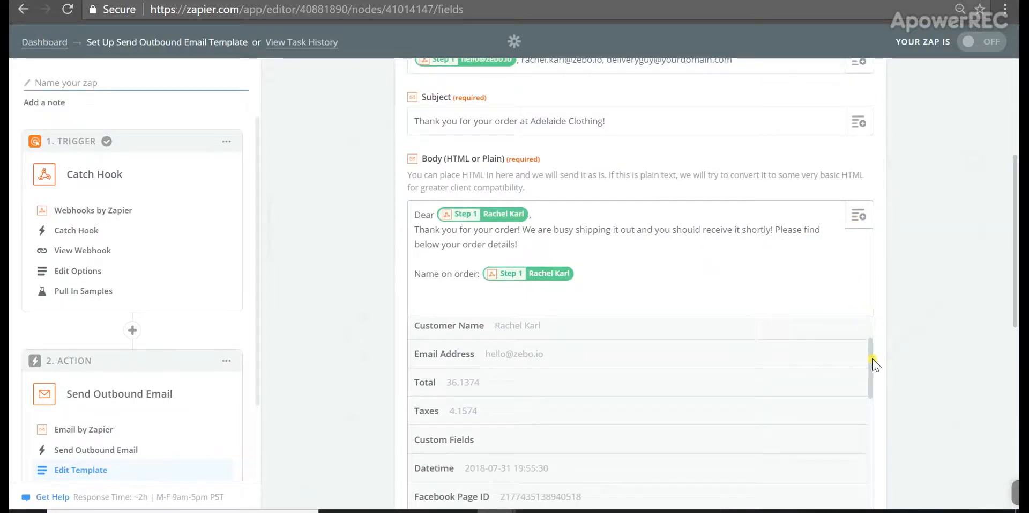
{"action": "left_click", "coordinate": [546, 367]}
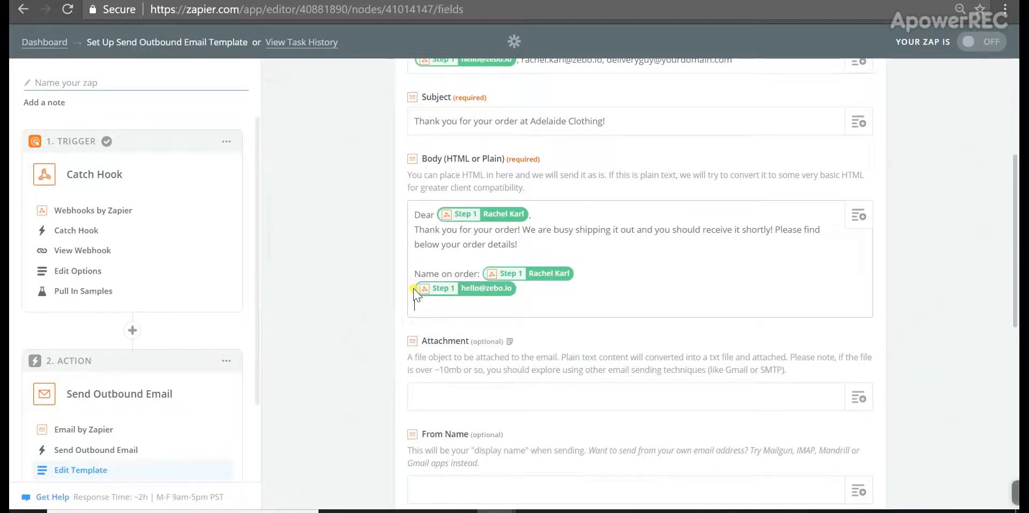
{"action": "left_click", "coordinate": [414, 288]}
{"action": "type", "text": "Conta "}
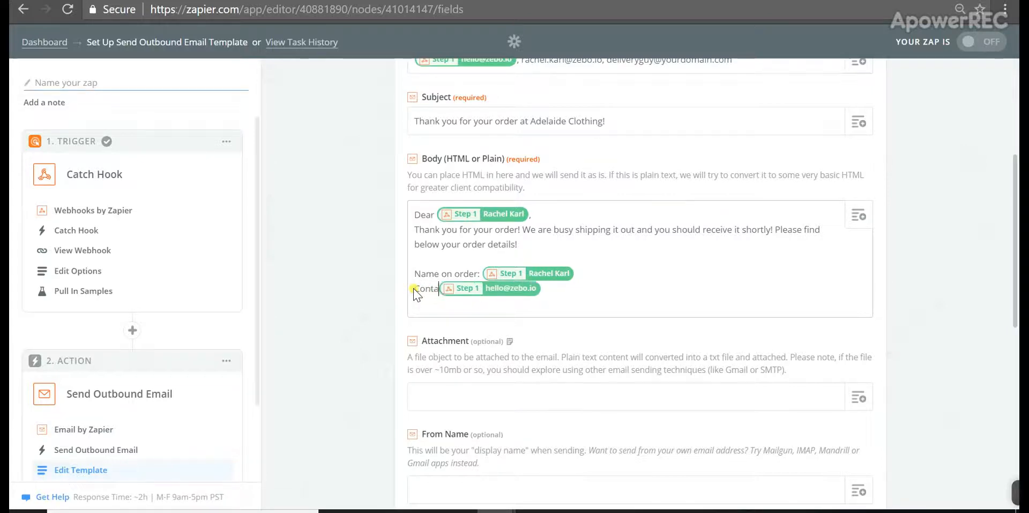
{"action": "type", "text": "ct (ema"}
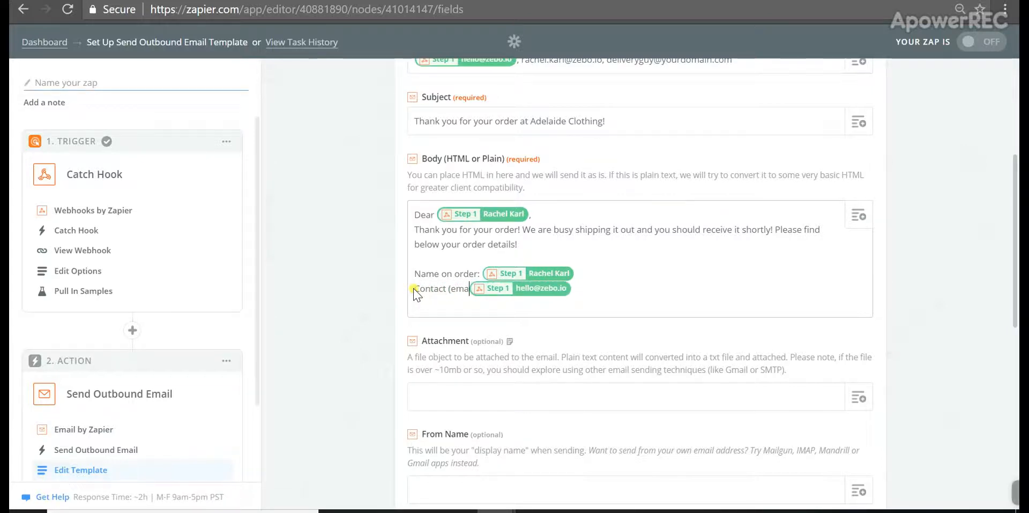
{"action": "type", "text": "il):"}
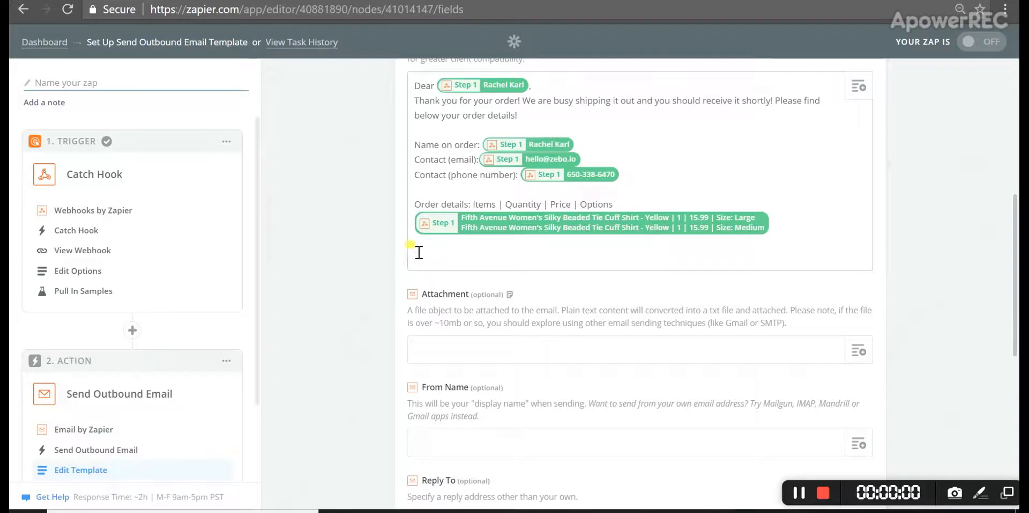
Insert the Taxes value and type an 'Order subtotal:' label
{"action": "left_click", "coordinate": [858, 89]}
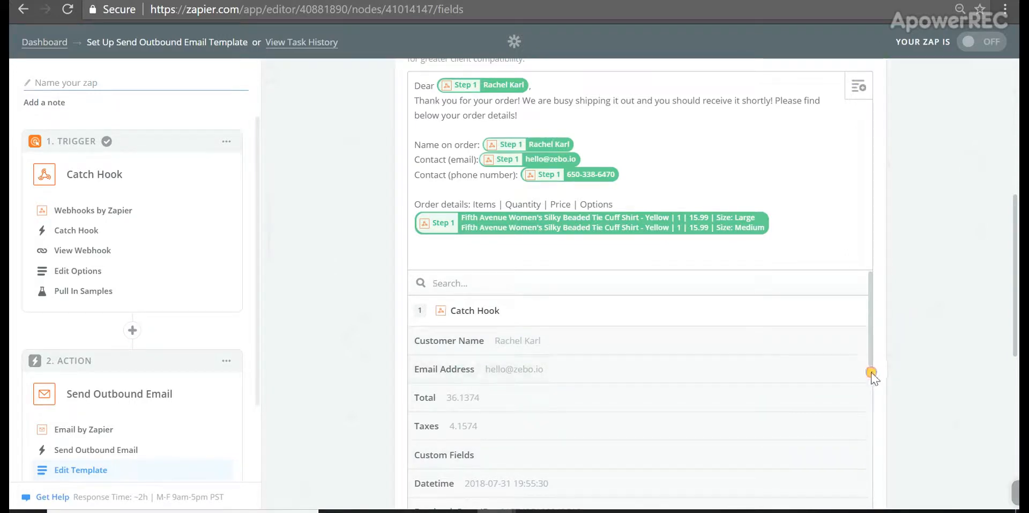
{"action": "left_click_drag", "start_coordinate": [873, 364], "coordinate": [873, 407]}
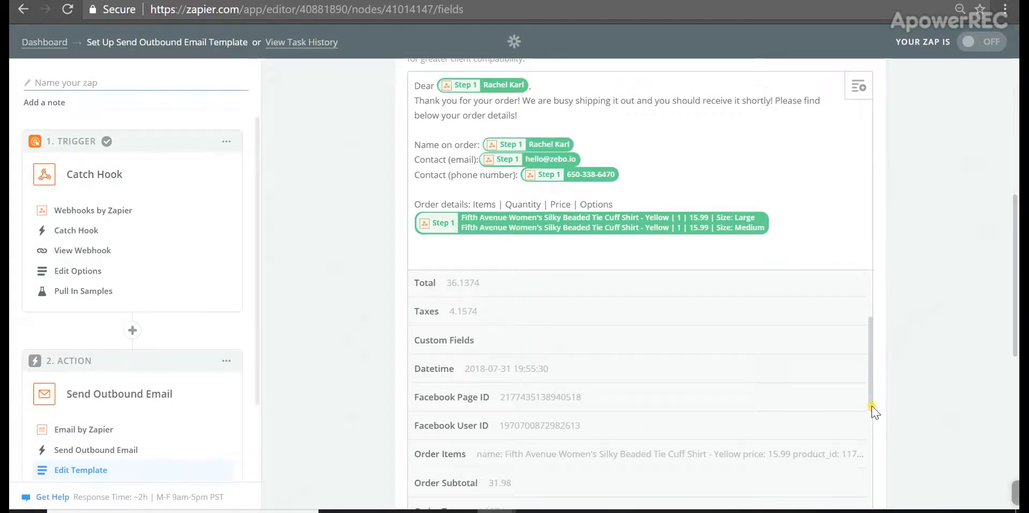
{"action": "left_click", "coordinate": [485, 308]}
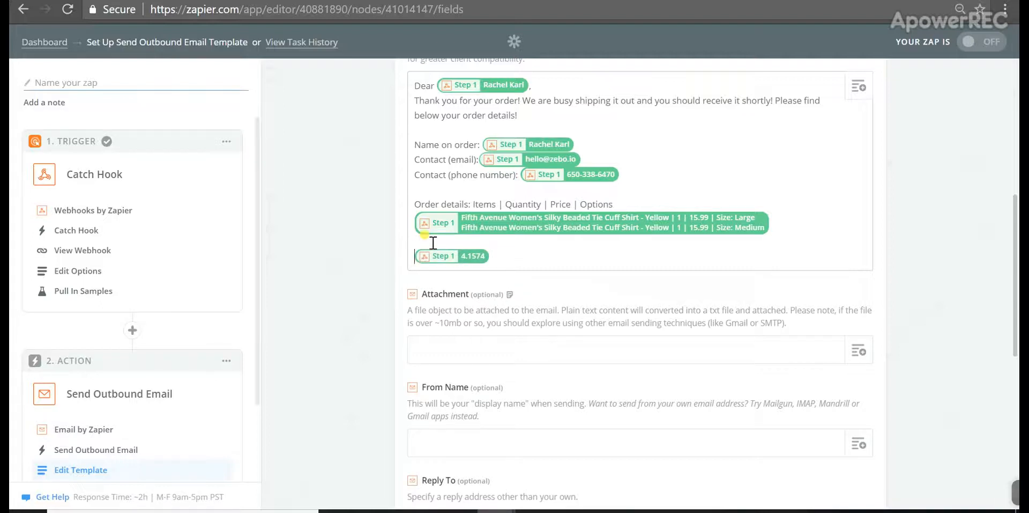
{"action": "type", "text": "Order sub"}
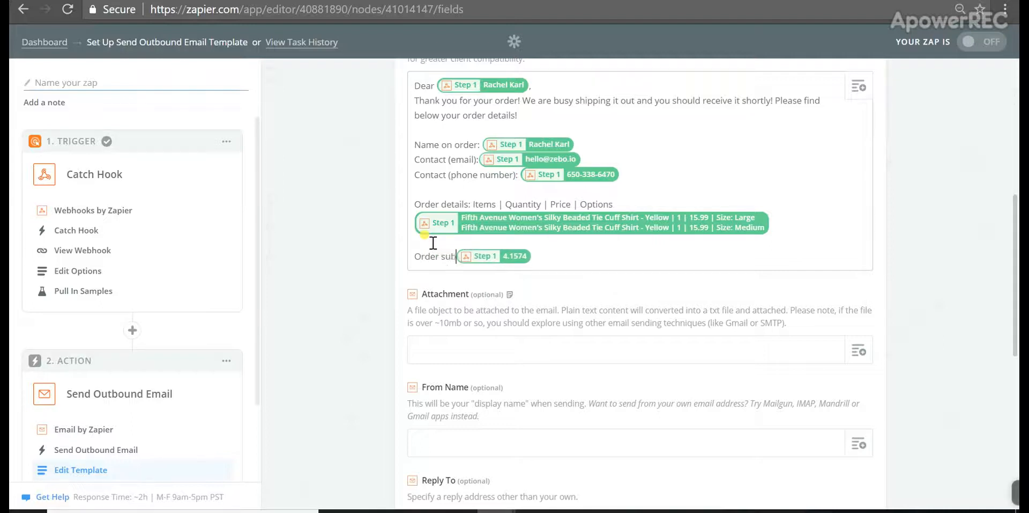
{"action": "type", "text": "total:"}
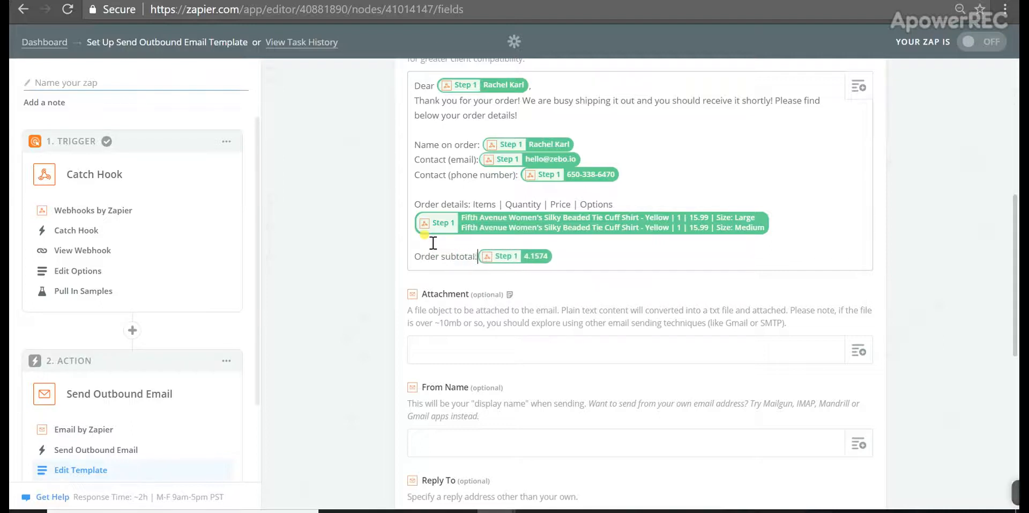
Label the Taxes value with 'Taxes:' and map Order Subtotal after 'Order subtotal:'
{"action": "key", "text": "Return"}
{"action": "type", "text": "Tax"}
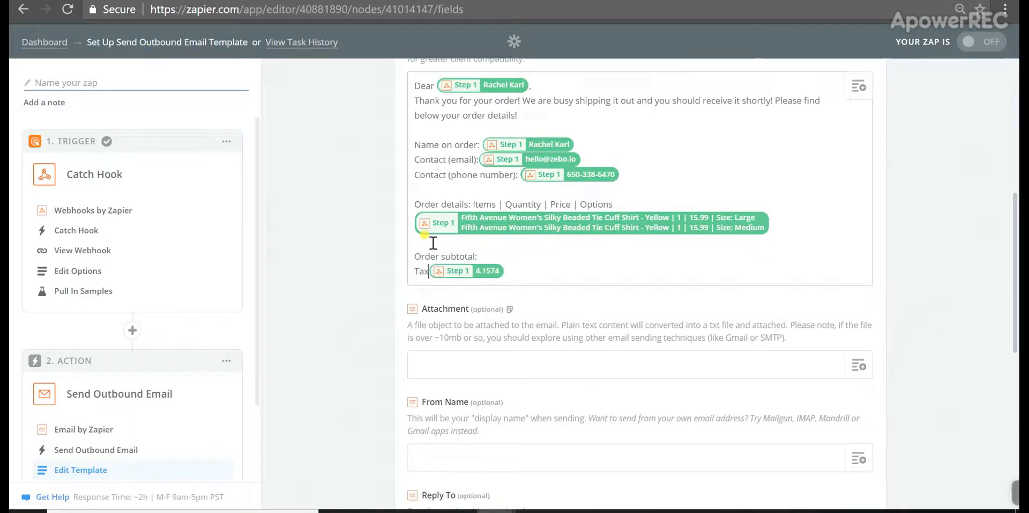
{"action": "type", "text": "es:"}
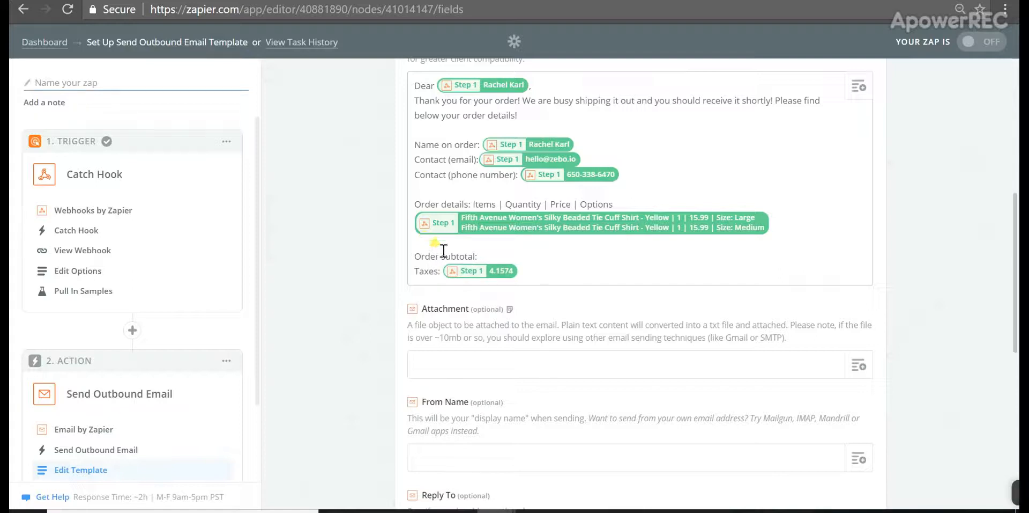
{"action": "left_click", "coordinate": [481, 256]}
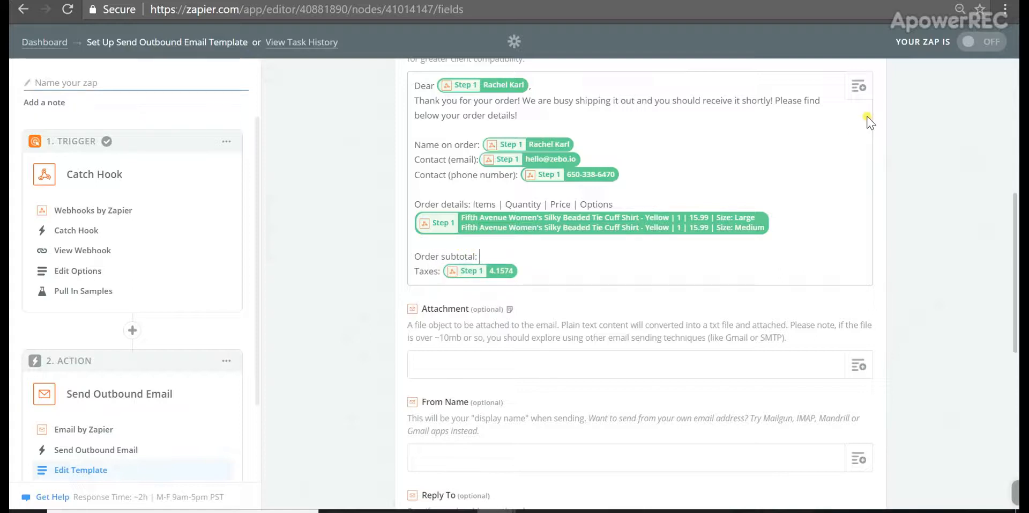
{"action": "left_click", "coordinate": [858, 86]}
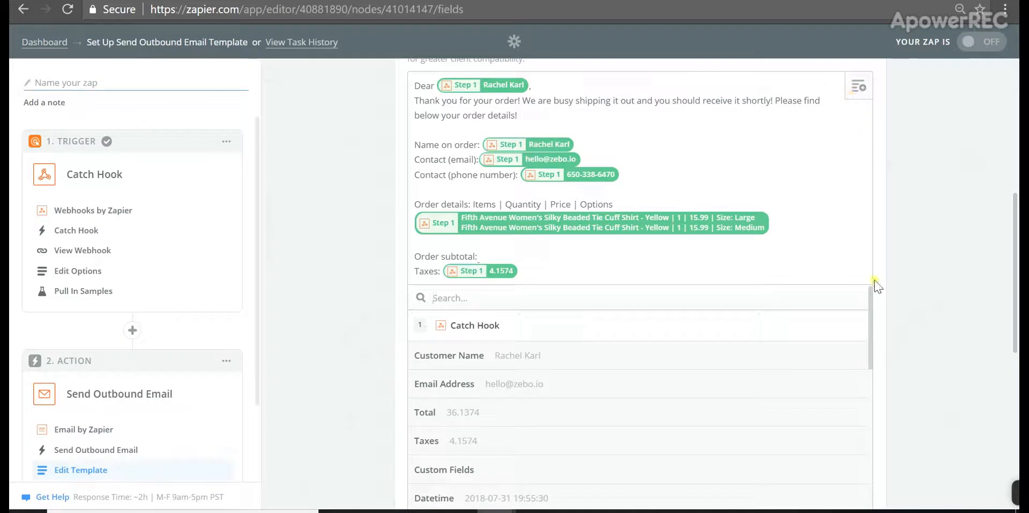
{"action": "left_click_drag", "start_coordinate": [862, 322], "coordinate": [871, 407]}
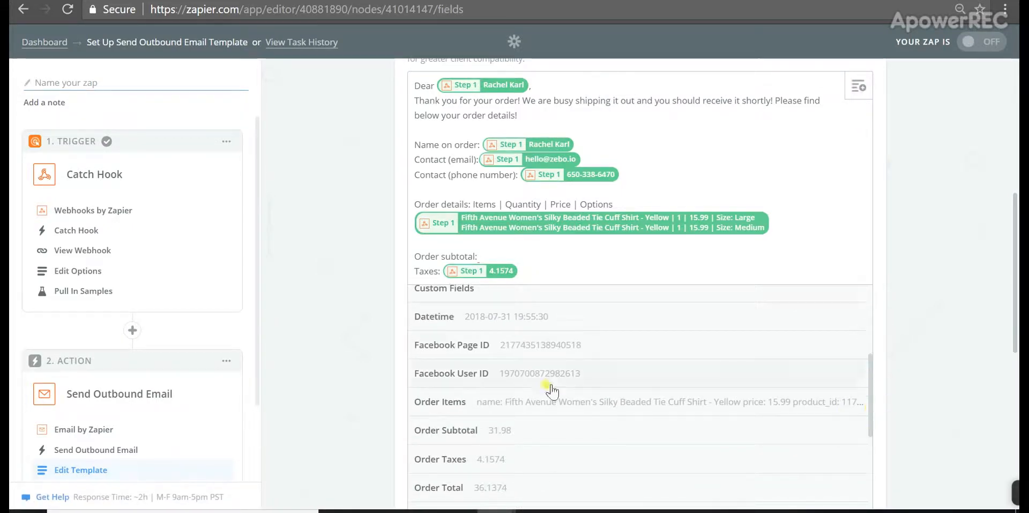
{"action": "left_click", "coordinate": [512, 440]}
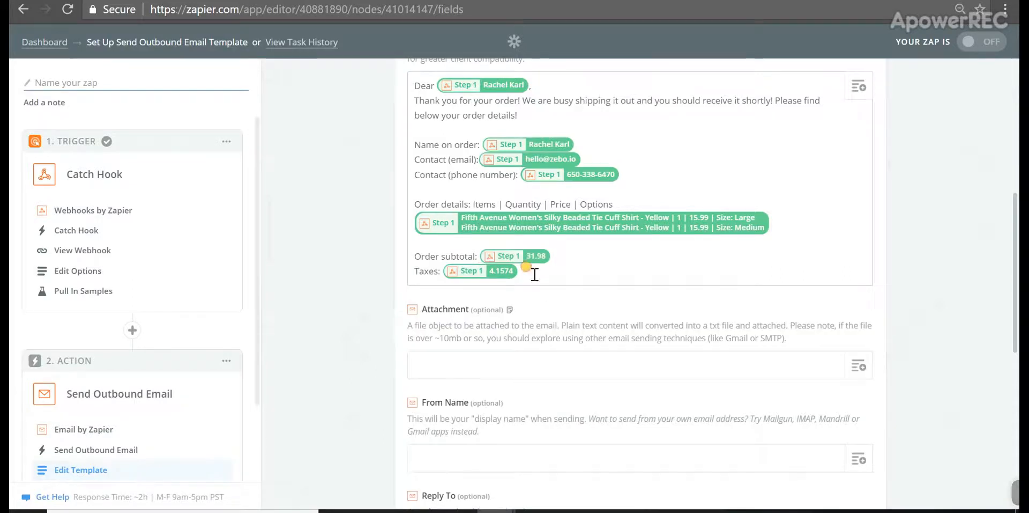
Start an 'Order total' line and put '$' before the subtotal and taxes values
{"action": "key", "text": "Return"}
{"action": "type", "text": "Orde"}
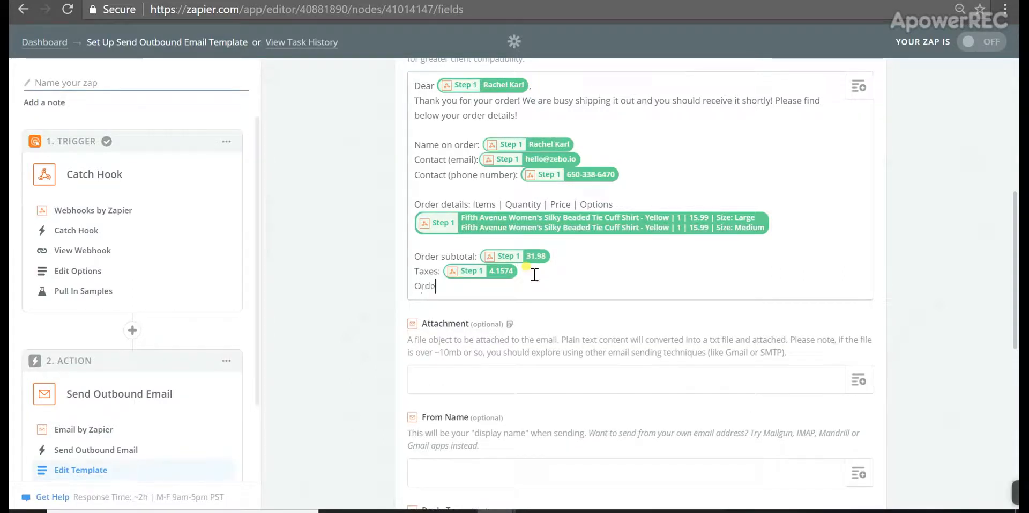
{"action": "type", "text": "r total:"}
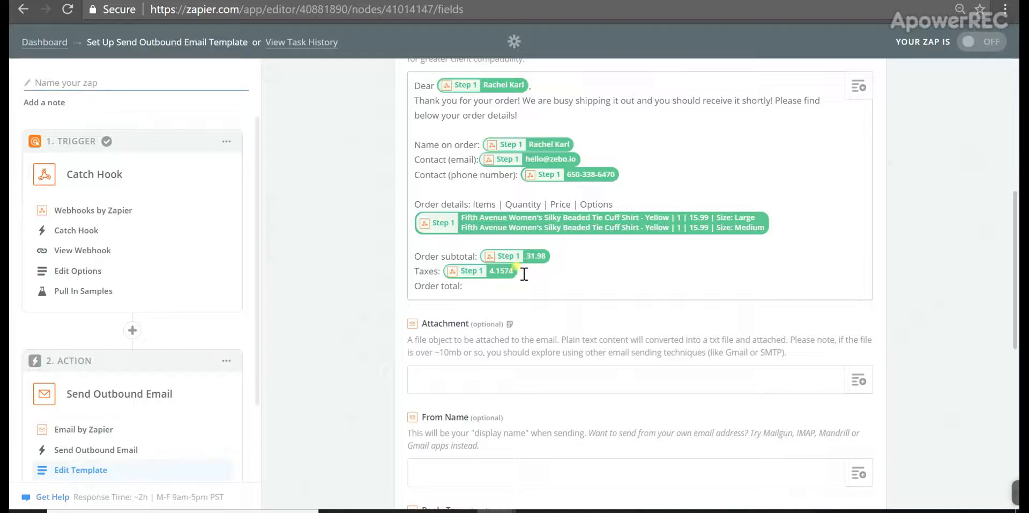
{"action": "left_click", "coordinate": [480, 258]}
{"action": "type", "text": "$"}
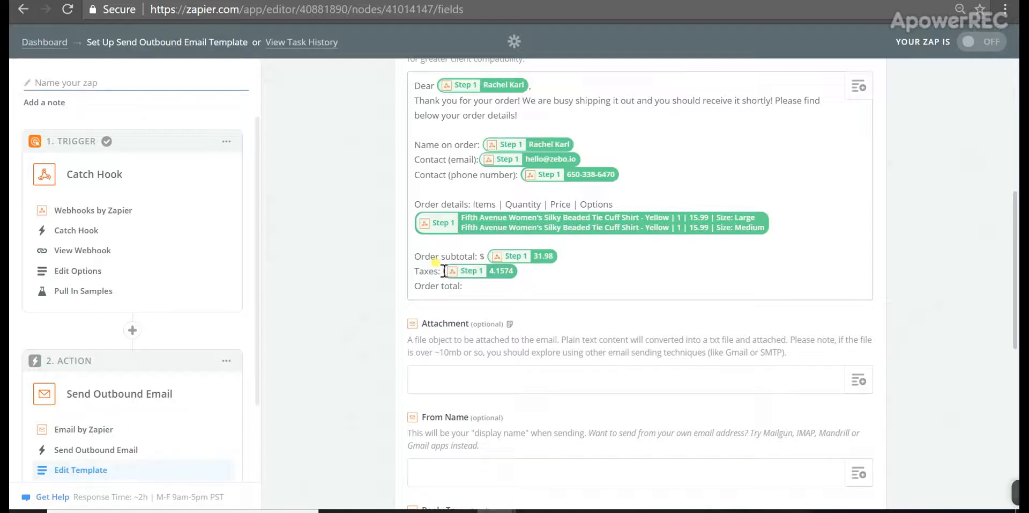
{"action": "left_click", "coordinate": [444, 270]}
{"action": "type", "text": "$"}
Fill the 'Order total: $' line with the webhook's Order Total value
{"action": "left_click", "coordinate": [477, 290]}
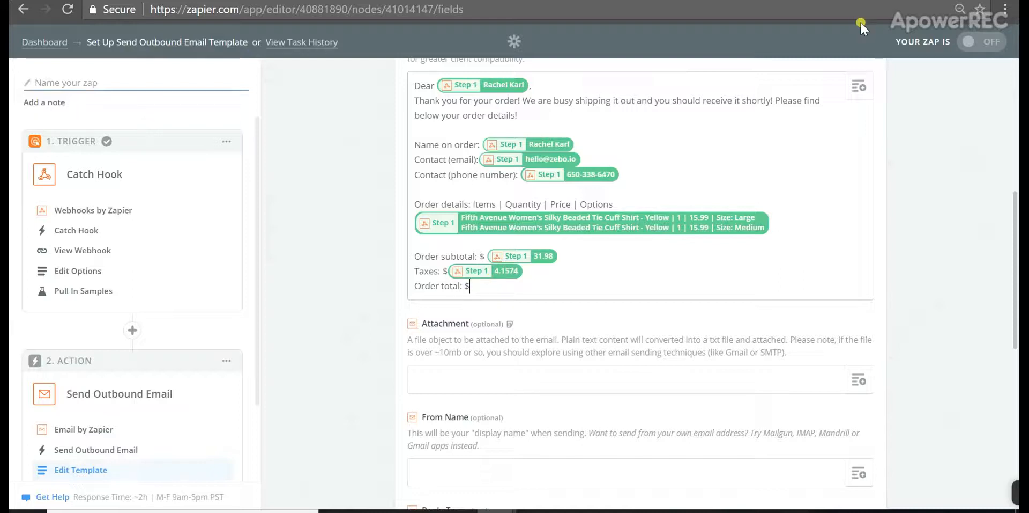
{"action": "left_click", "coordinate": [858, 86]}
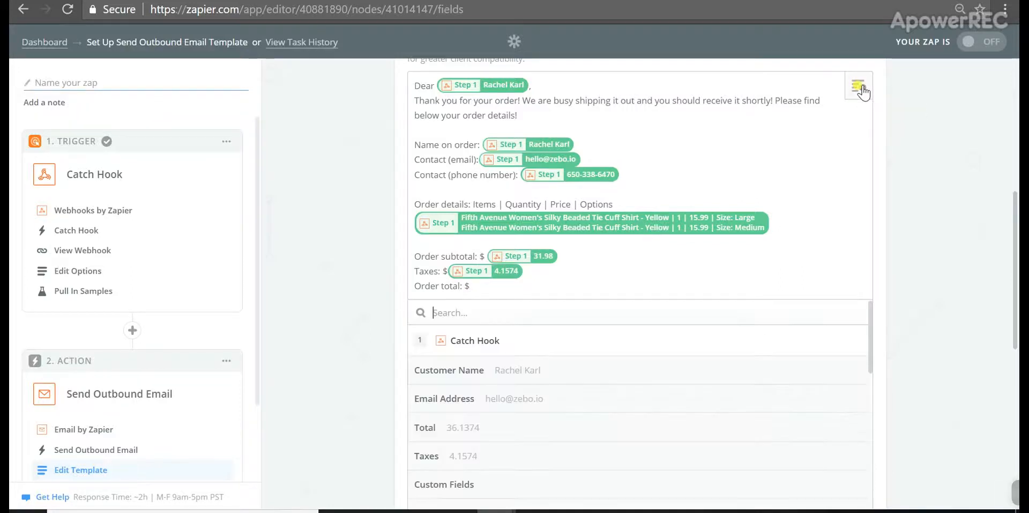
{"action": "left_click", "coordinate": [854, 338]}
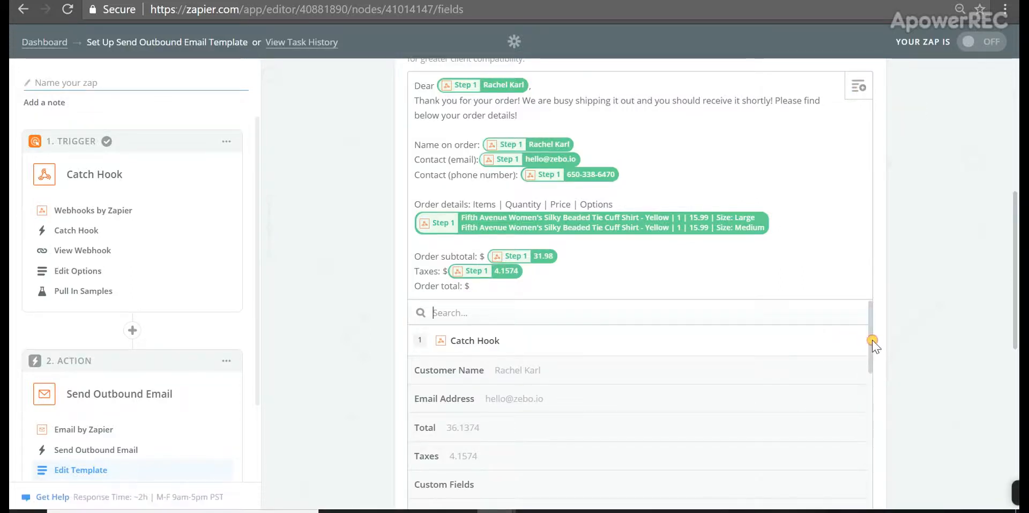
{"action": "left_click_drag", "start_coordinate": [873, 339], "coordinate": [873, 428]}
{"action": "left_click", "coordinate": [524, 469]}
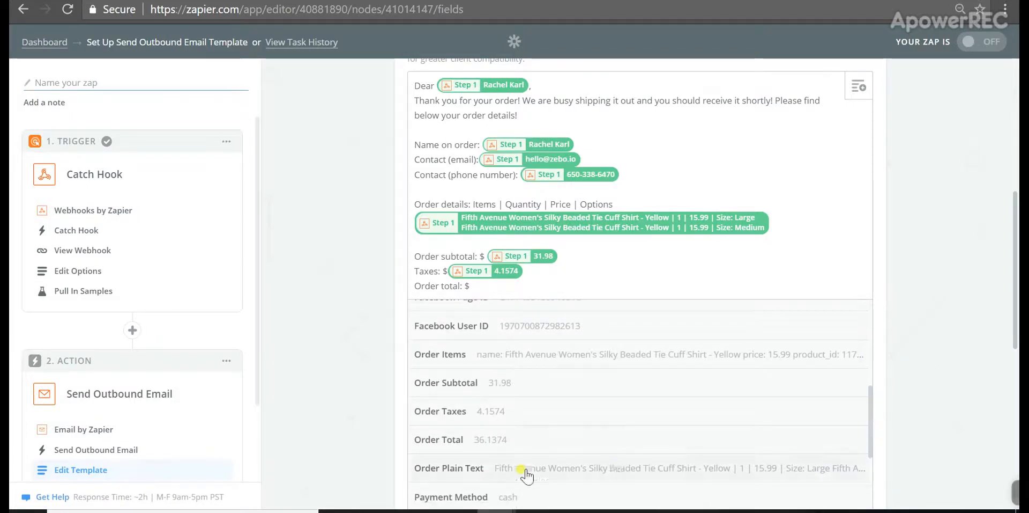
{"action": "left_click", "coordinate": [501, 437]}
{"action": "key", "text": "Return"}
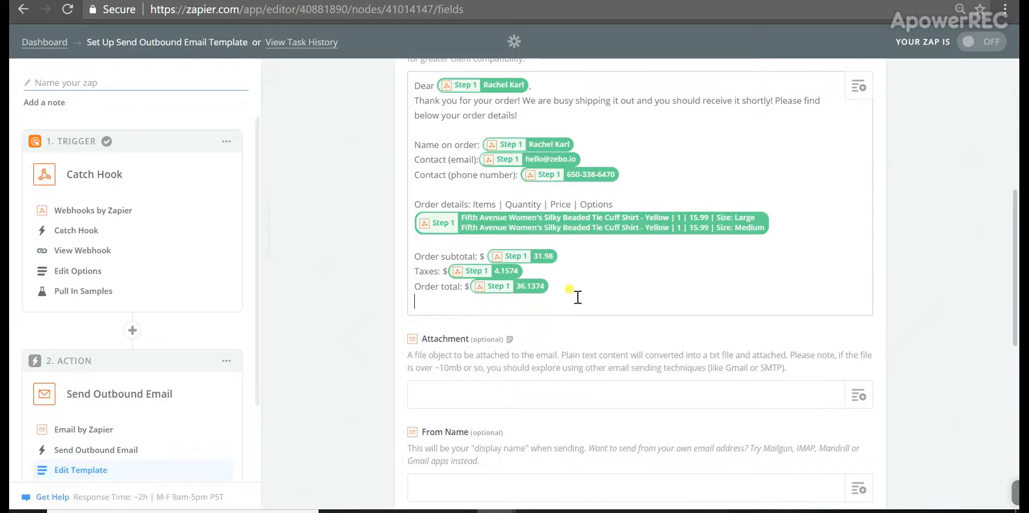
Add a 'Payment method' line mapped to the Payment Method field
{"action": "key", "text": "Return"}
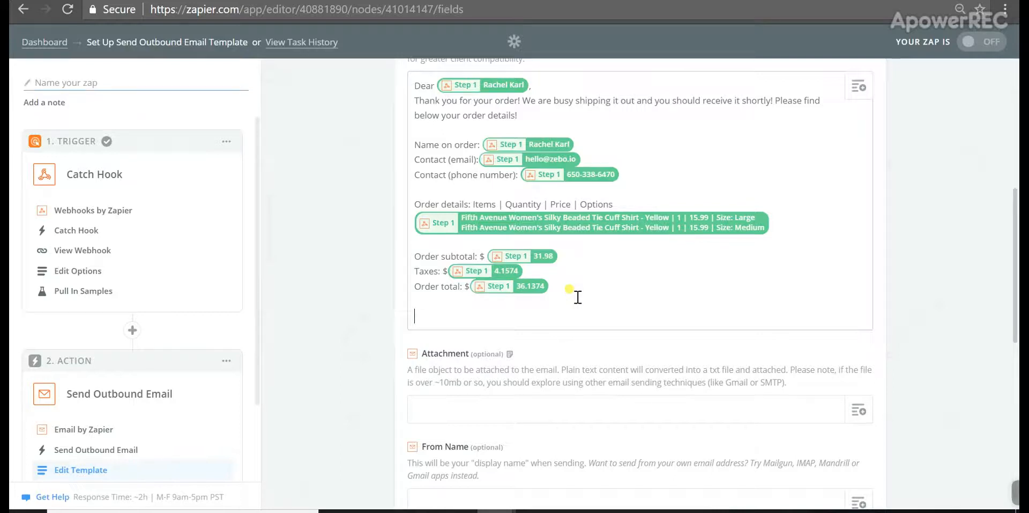
{"action": "type", "text": "Payment method:"}
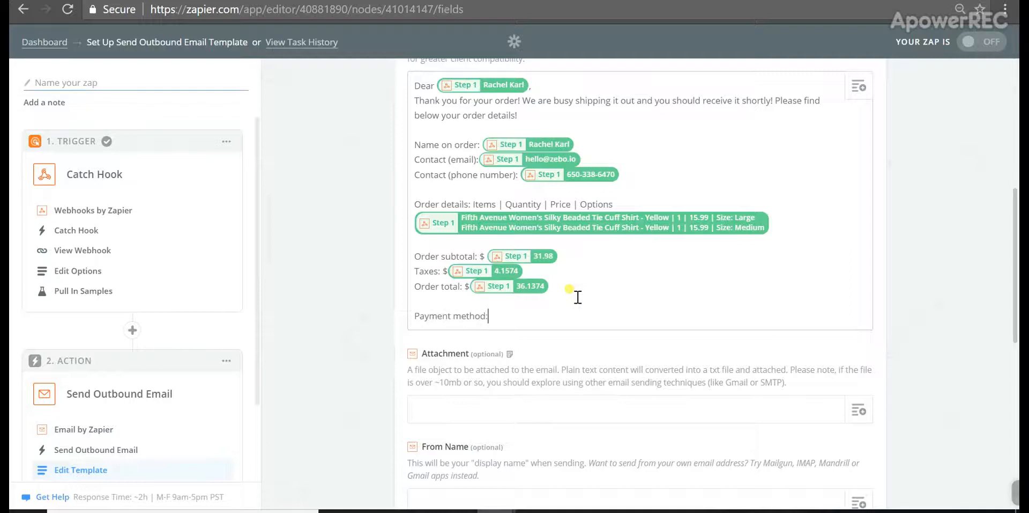
{"action": "left_click", "coordinate": [867, 95]}
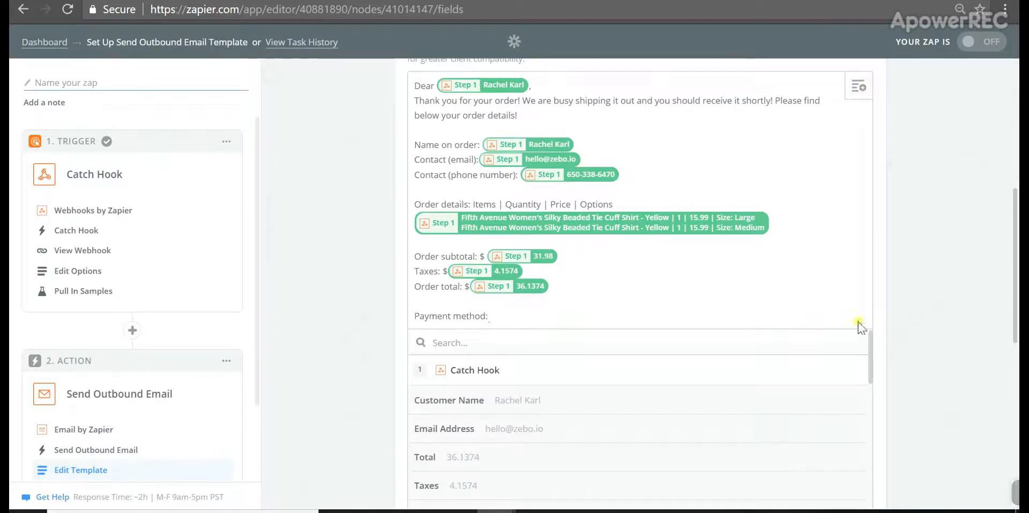
{"action": "left_click_drag", "start_coordinate": [869, 341], "coordinate": [878, 459]}
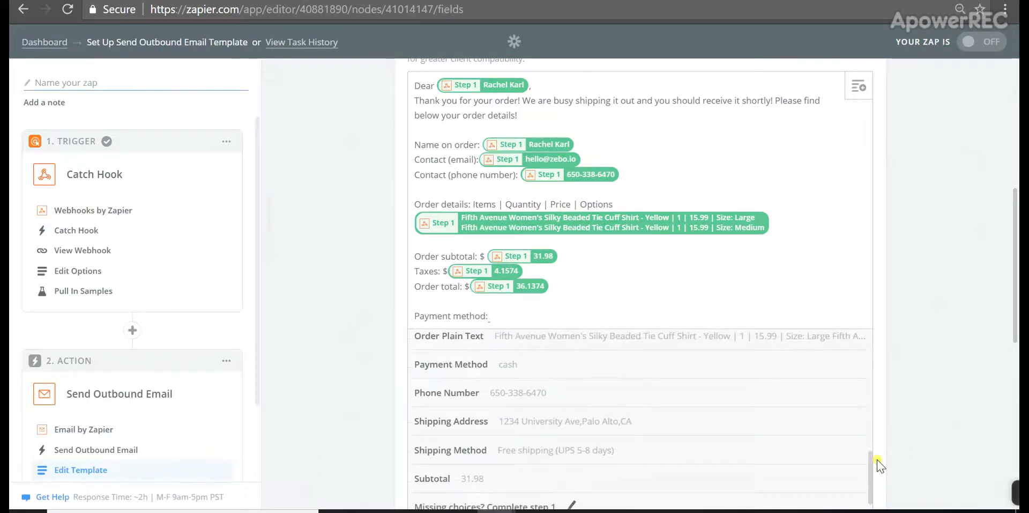
{"action": "left_click", "coordinate": [470, 377]}
Add a 'Shipping method:' line mapped to the Shipping Method field
{"action": "key", "text": "Return"}
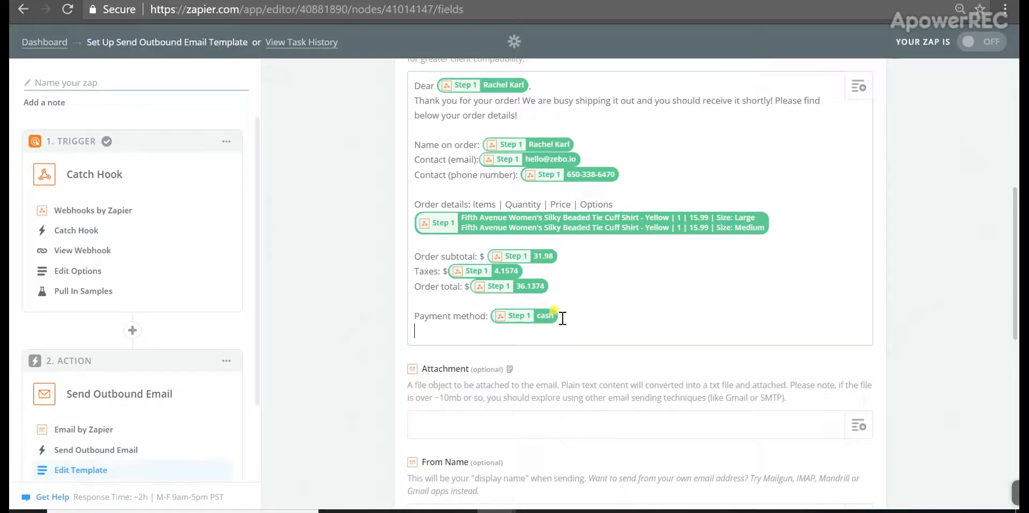
{"action": "type", "text": "Shippi"}
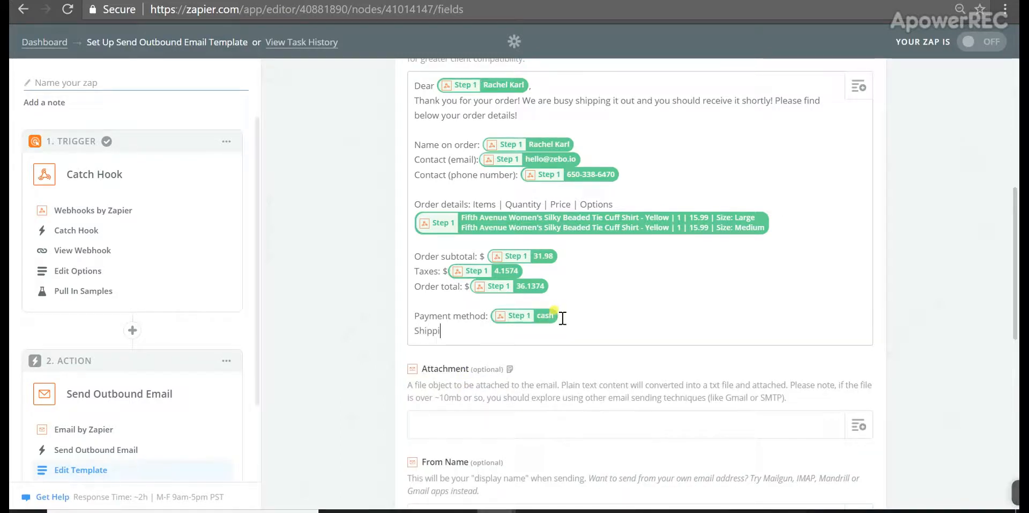
{"action": "type", "text": "g me"}
{"action": "key", "text": "BackSpace"}
{"action": "key", "text": "BackSpace"}
{"action": "key", "text": "BackSpace"}
{"action": "key", "text": "BackSpace"}
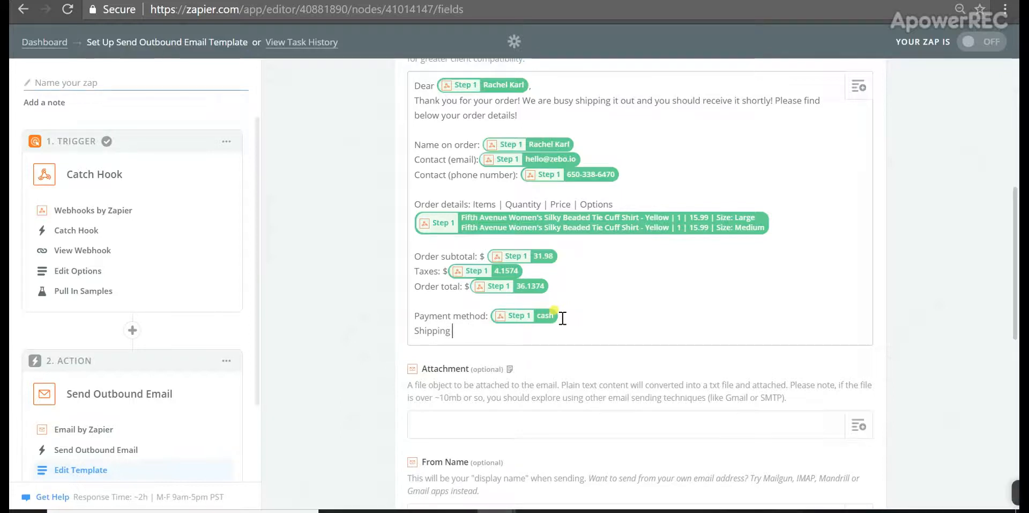
{"action": "type", "text": "method:"}
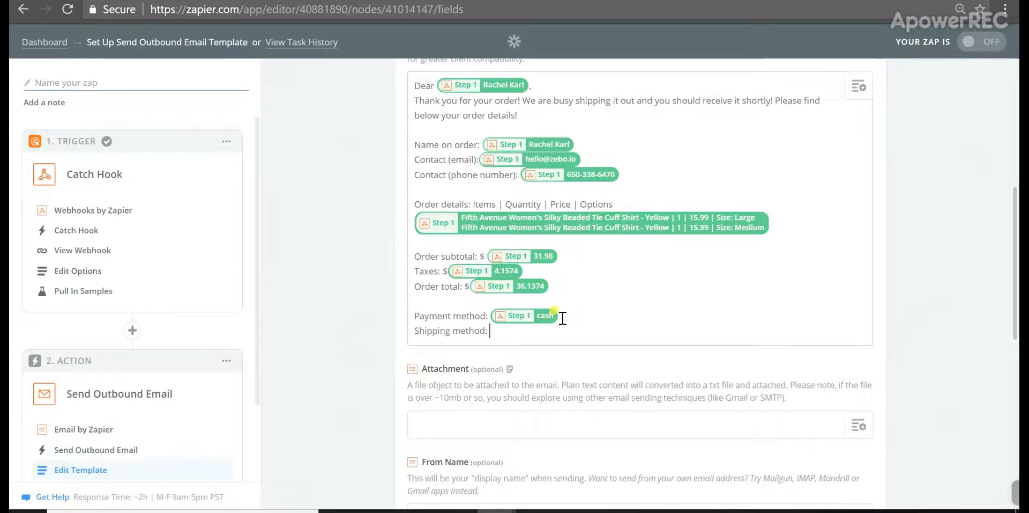
{"action": "left_click", "coordinate": [849, 97]}
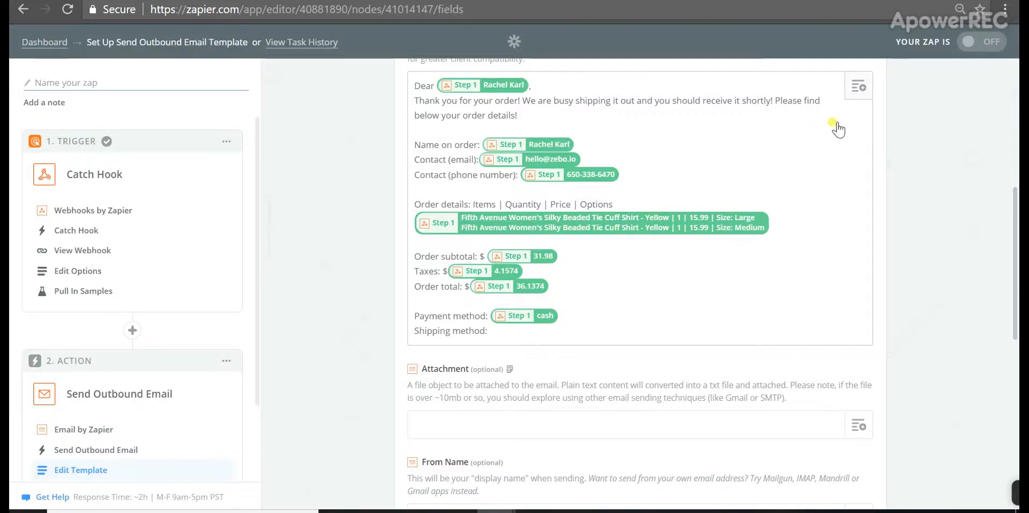
{"action": "left_click_drag", "start_coordinate": [873, 382], "coordinate": [874, 504]}
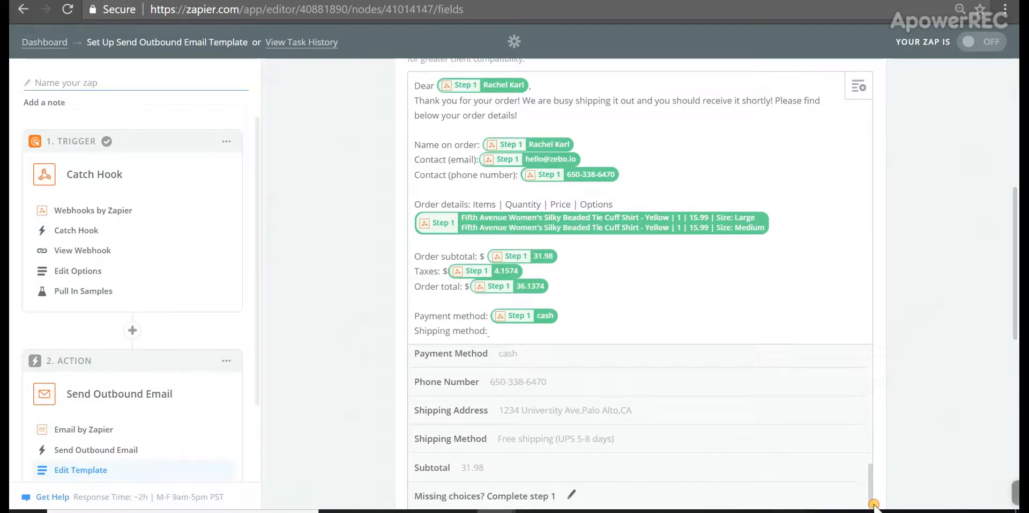
{"action": "left_click", "coordinate": [542, 443]}
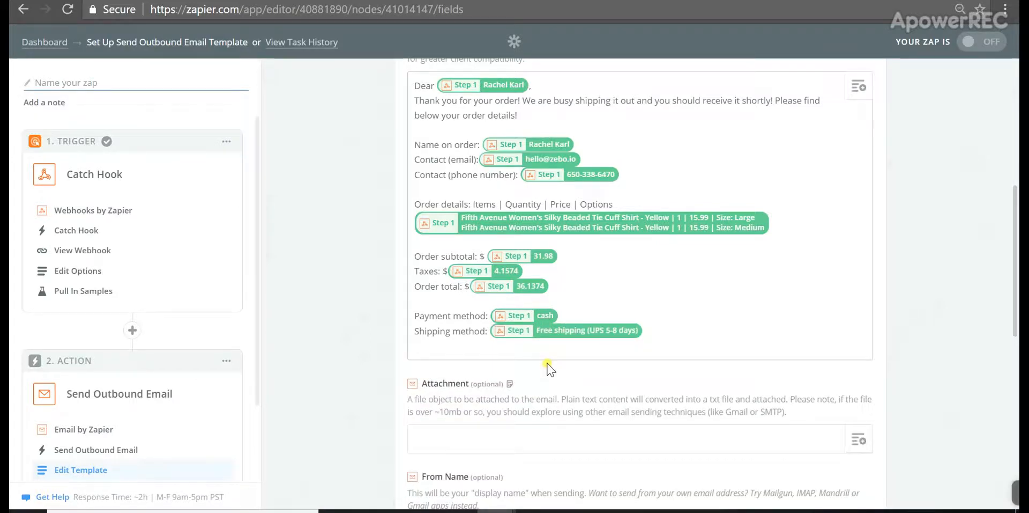
{"action": "key", "text": "Return"}
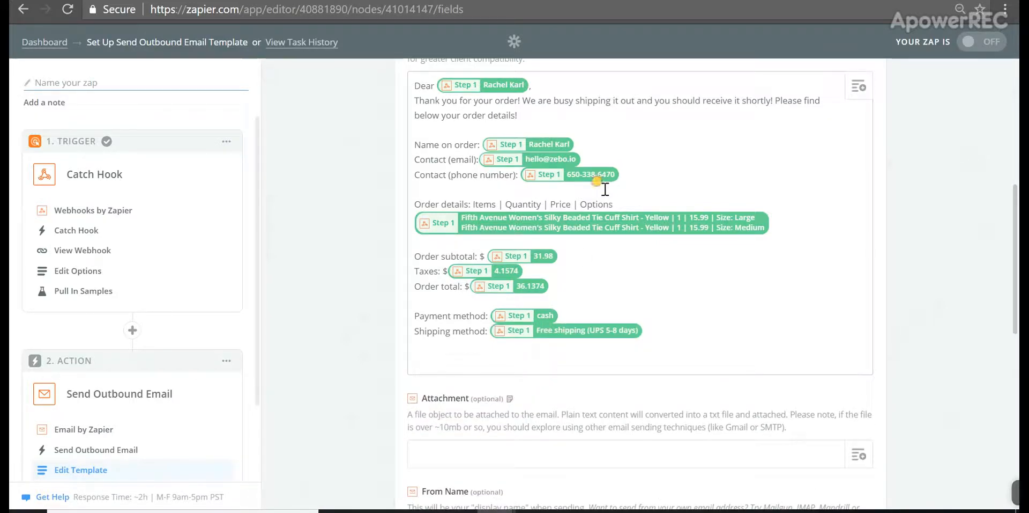
Add a 'Shipping address:' label below the phone line with the Shipping Address value beneath it
{"action": "key", "text": "Return"}
{"action": "type", "text": "Shi"}
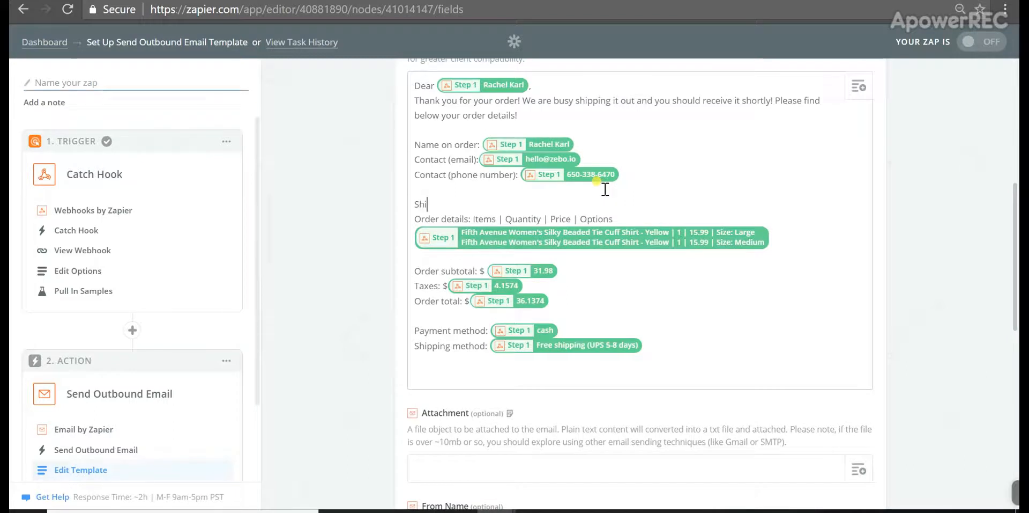
{"action": "type", "text": "pping address:"}
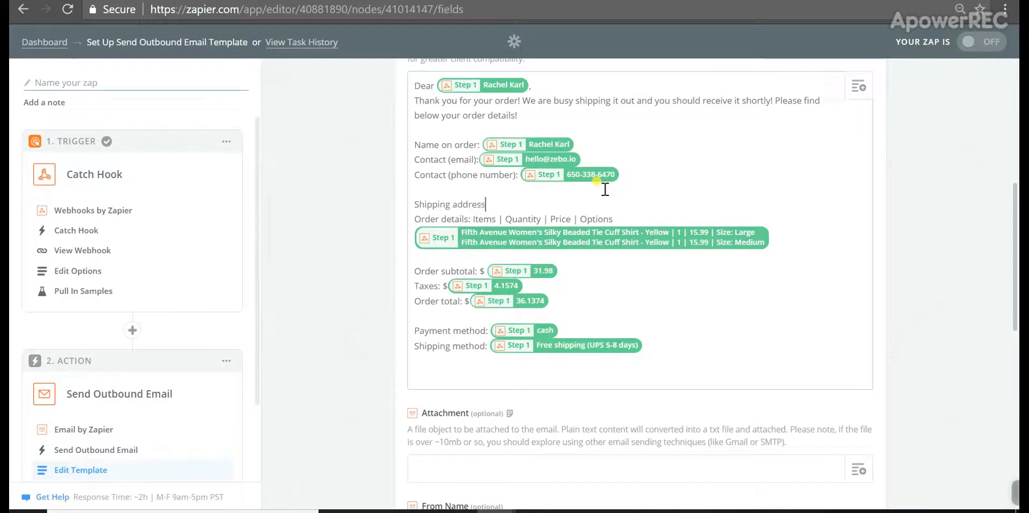
{"action": "key", "text": "Return"}
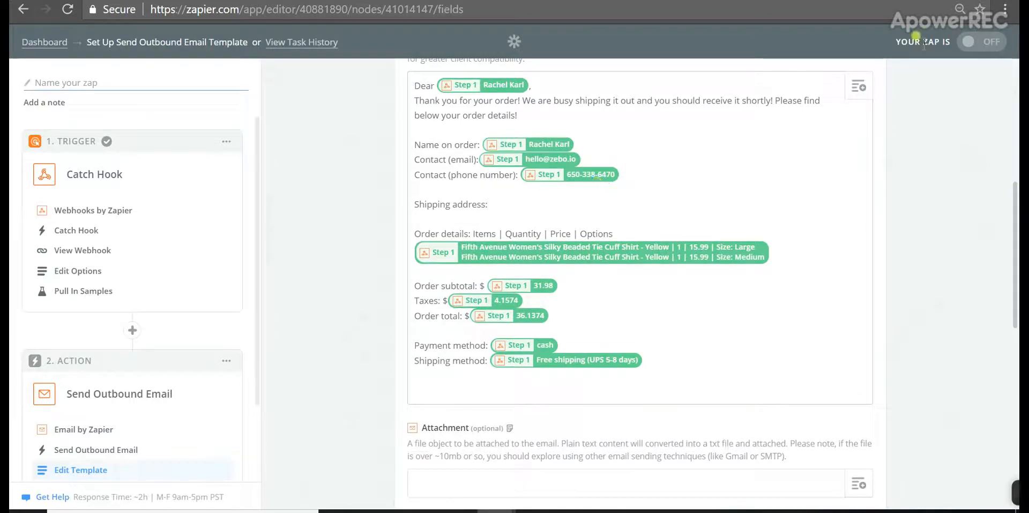
{"action": "left_click", "coordinate": [862, 85]}
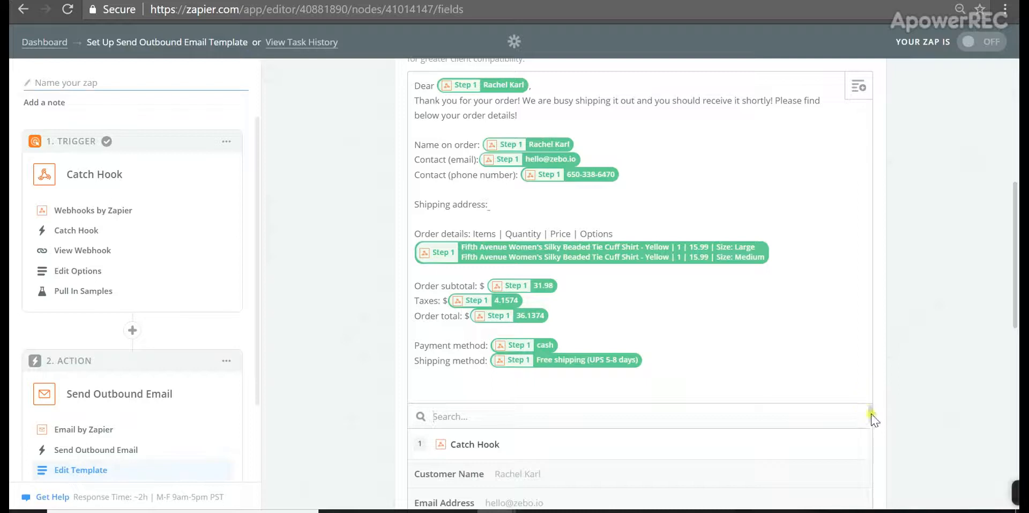
{"action": "left_click_drag", "start_coordinate": [870, 416], "coordinate": [875, 493]}
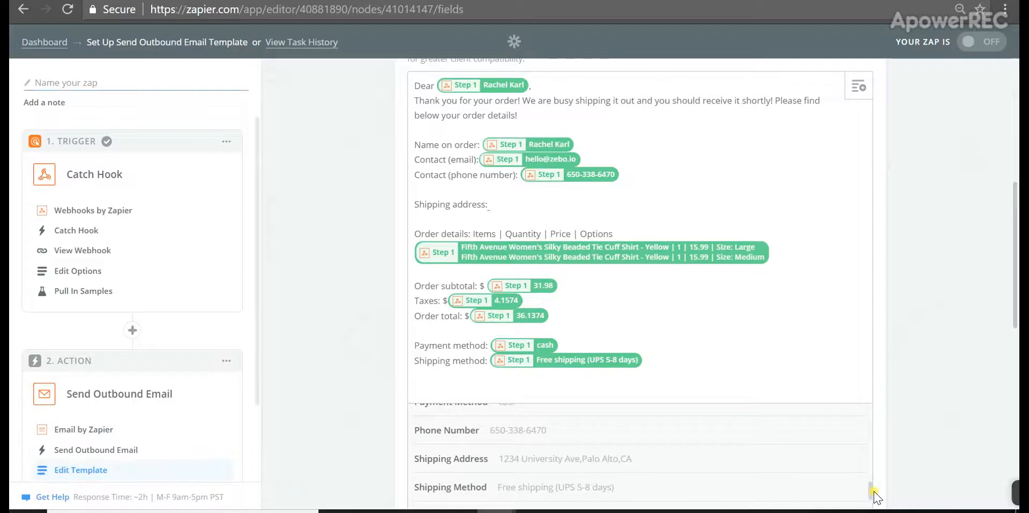
{"action": "left_click", "coordinate": [593, 459]}
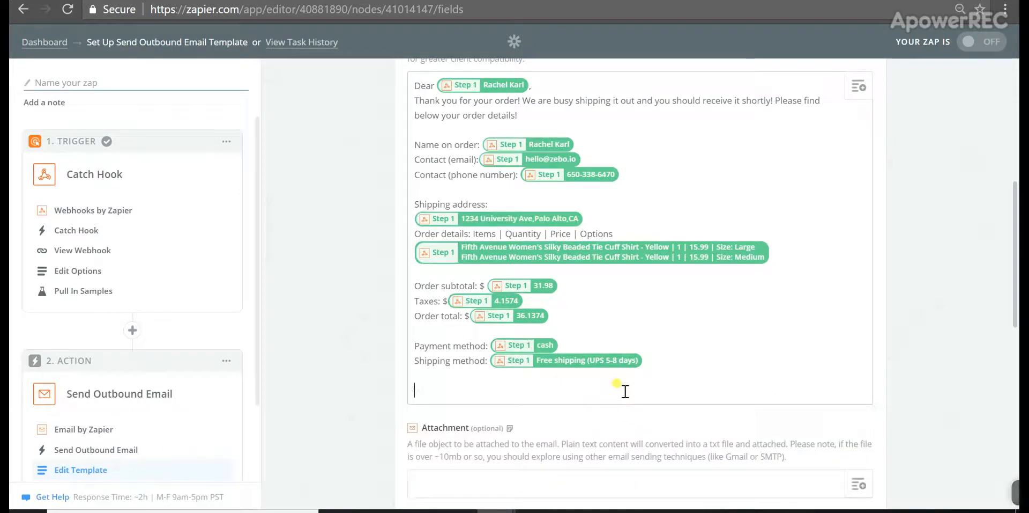
End the body with a support-email contact sentence, 'Thanks for shopping with us!' and 'Team Adelaide'
{"action": "type", "text": "You can cont"}
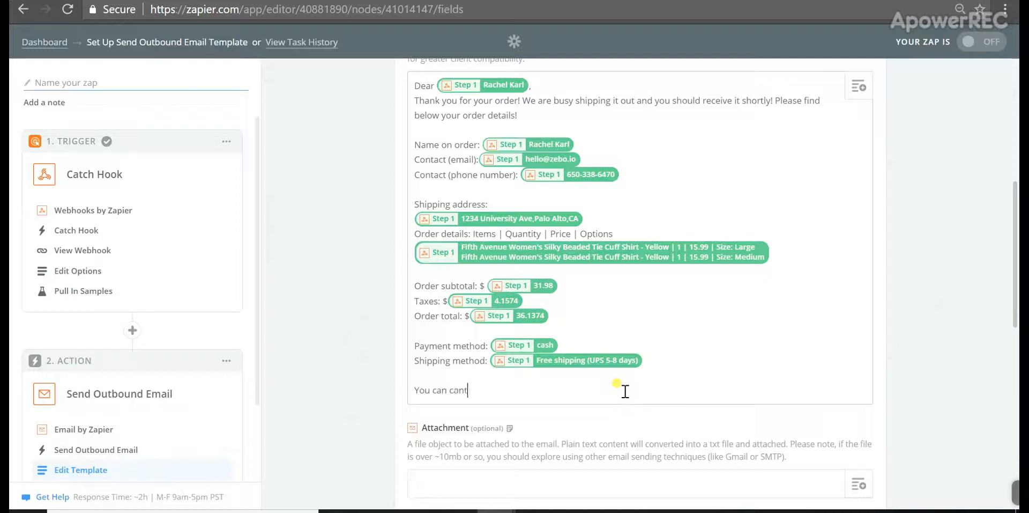
{"action": "type", "text": "act us anytime "}
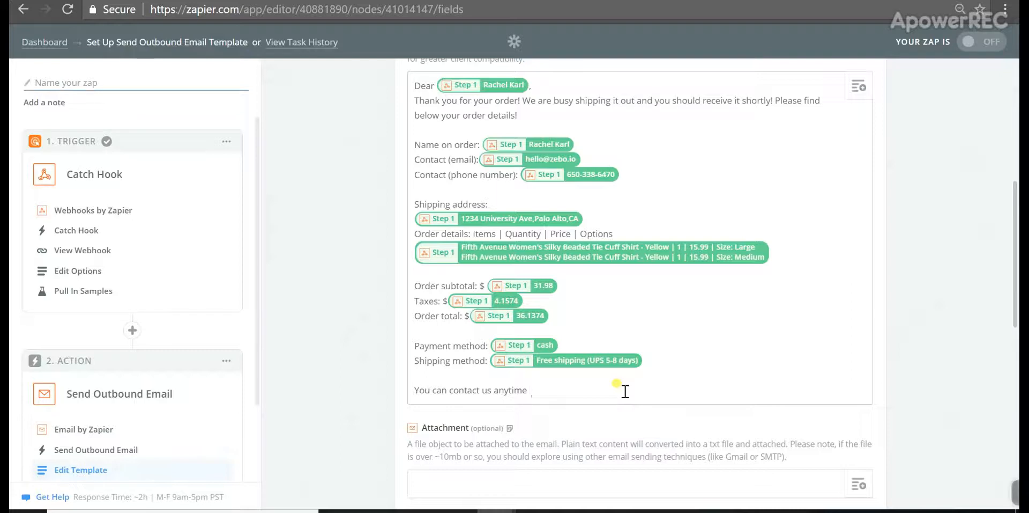
{"action": "type", "text": "if you have a que"}
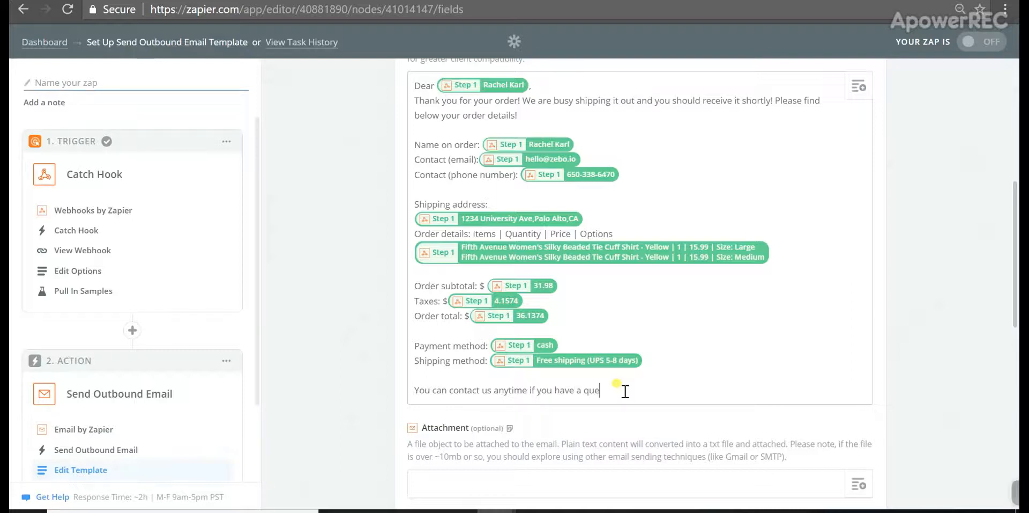
{"action": "type", "text": "stion about your order at suppo"}
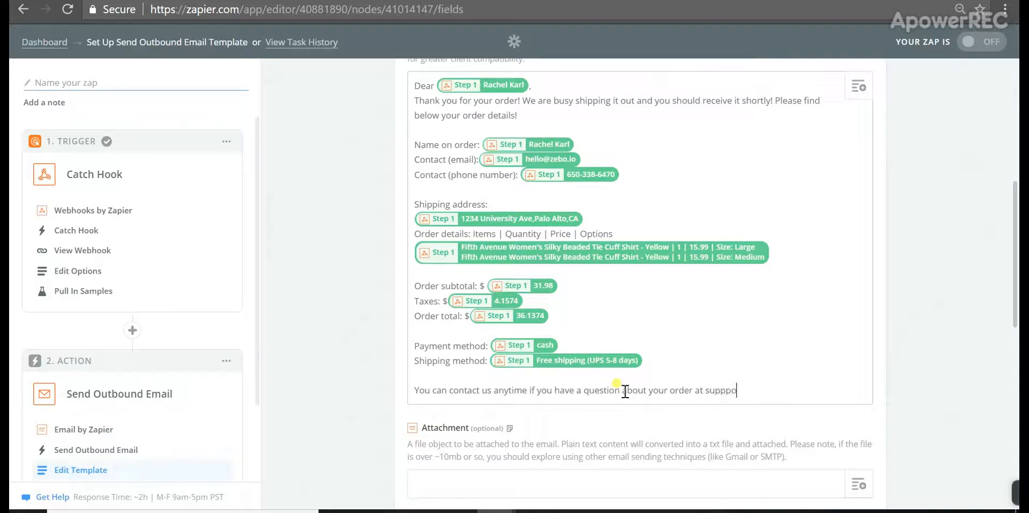
{"action": "type", "text": "ort@yourdomai"}
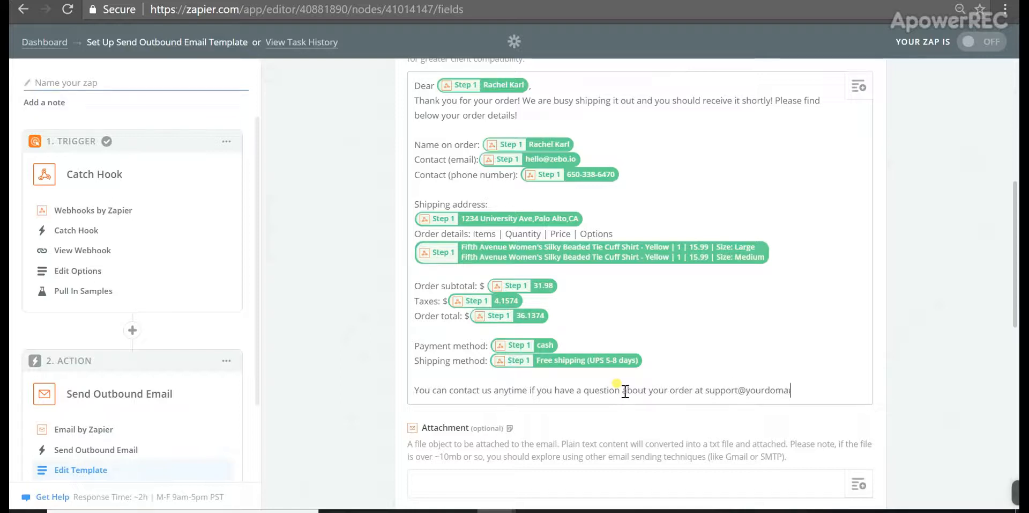
{"action": "type", "text": "n.com o"}
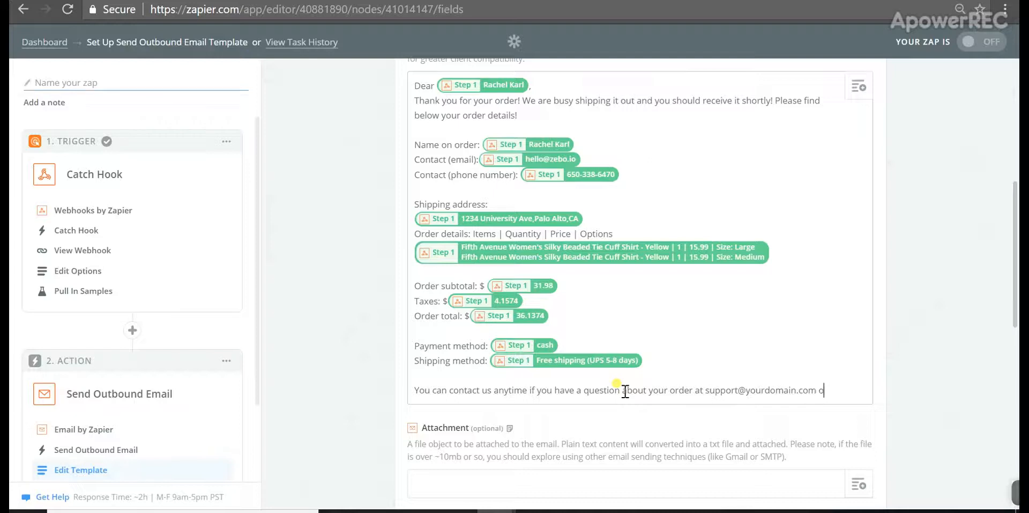
{"action": "type", "text": "r call us a"}
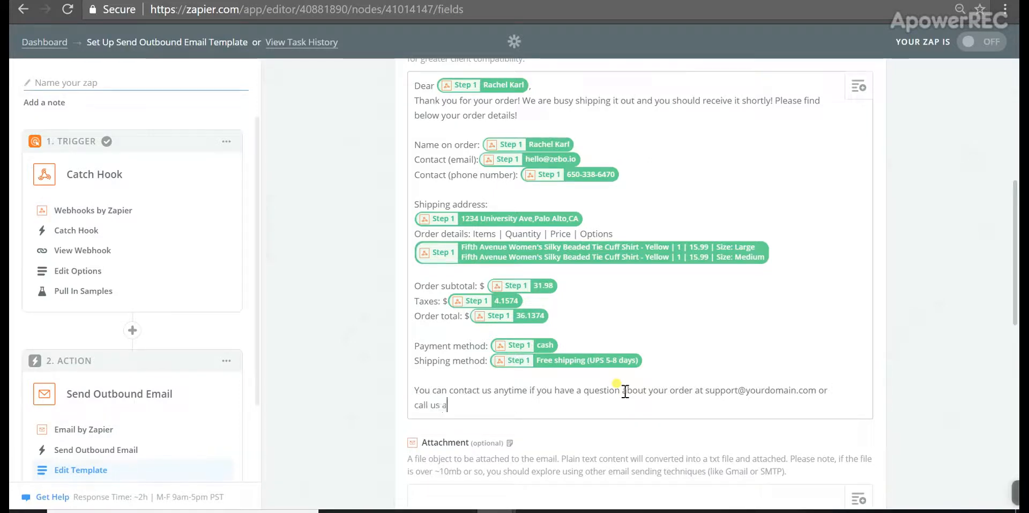
{"action": "type", "text": "t ("}
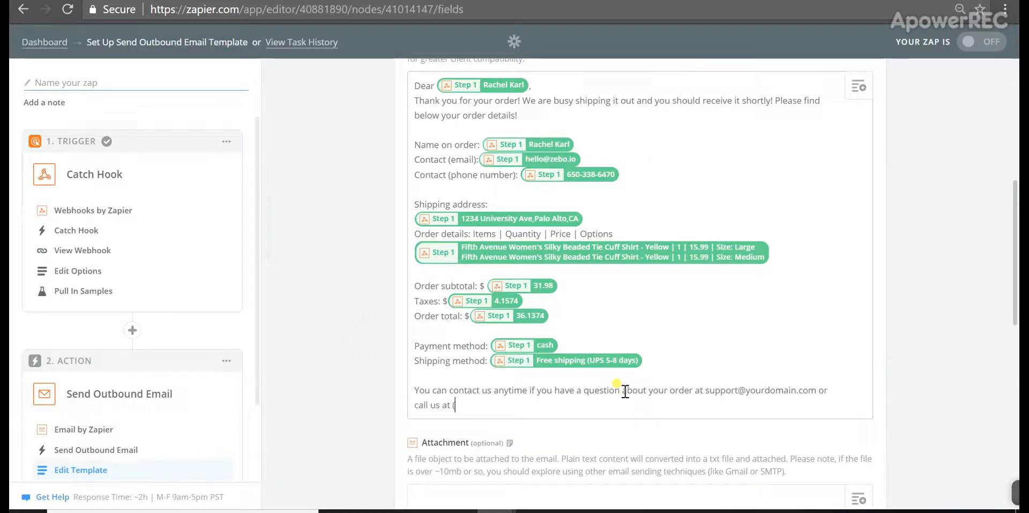
{"action": "type", "text": "your phone nu"}
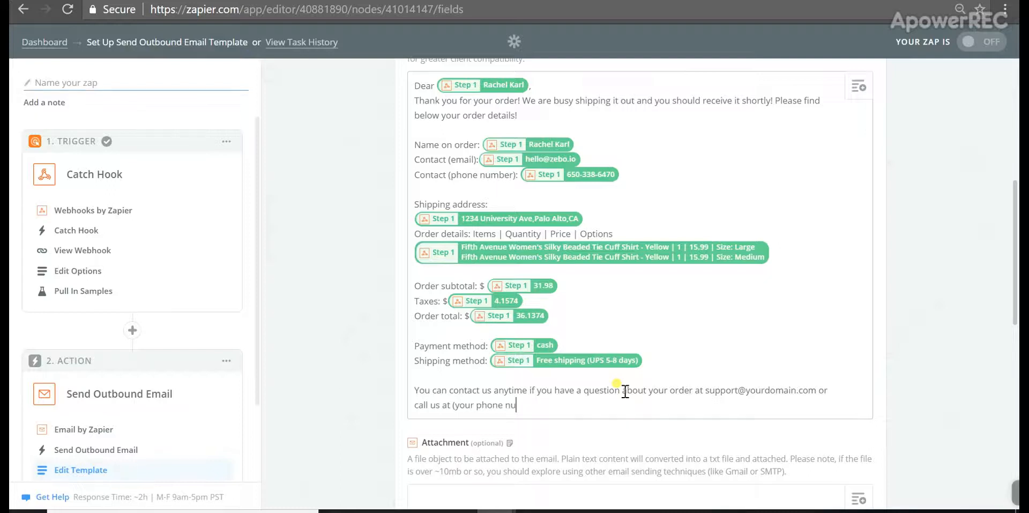
{"action": "type", "text": "mber)"}
{"action": "key", "text": "Return"}
{"action": "key", "text": "Return"}
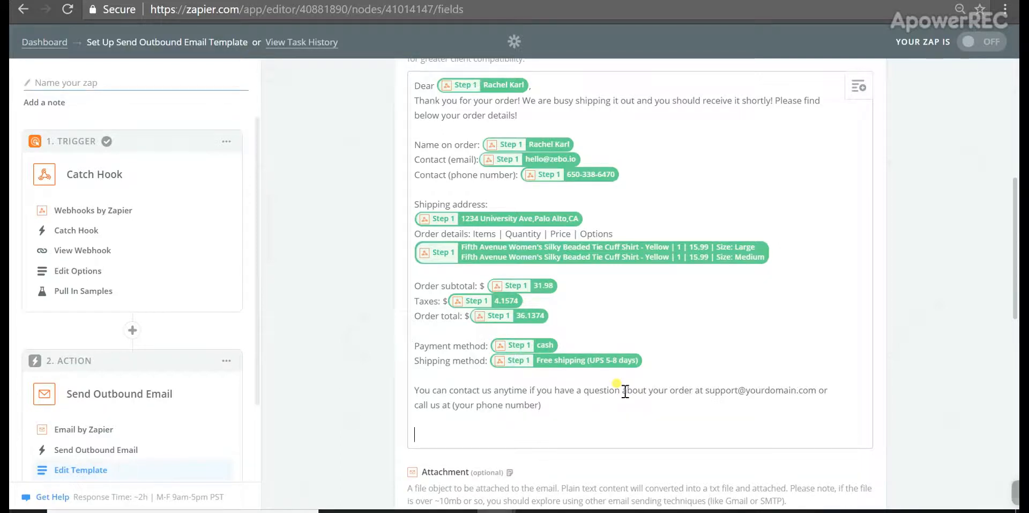
{"action": "type", "text": "Thanks for sh"}
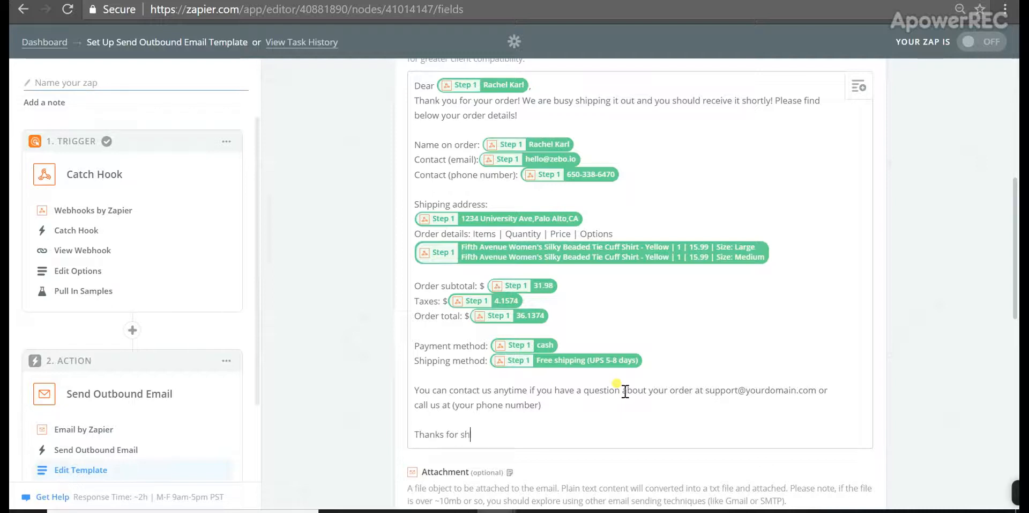
{"action": "type", "text": "ipp"}
{"action": "key", "text": "BackSpace"}
{"action": "key", "text": "BackSpace"}
{"action": "type", "text": "opping w"}
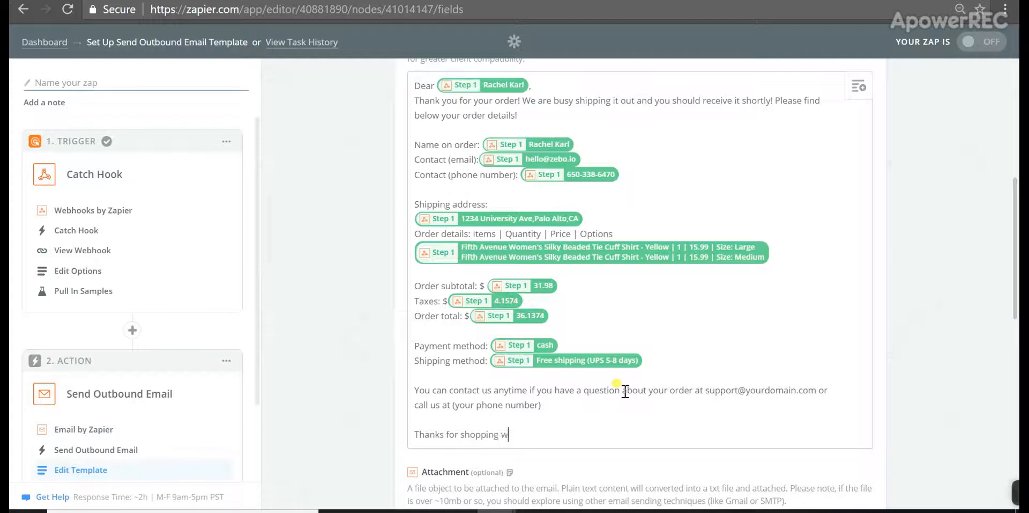
{"action": "type", "text": "ith us!"}
{"action": "key", "text": "Return"}
{"action": "key", "text": "Return"}
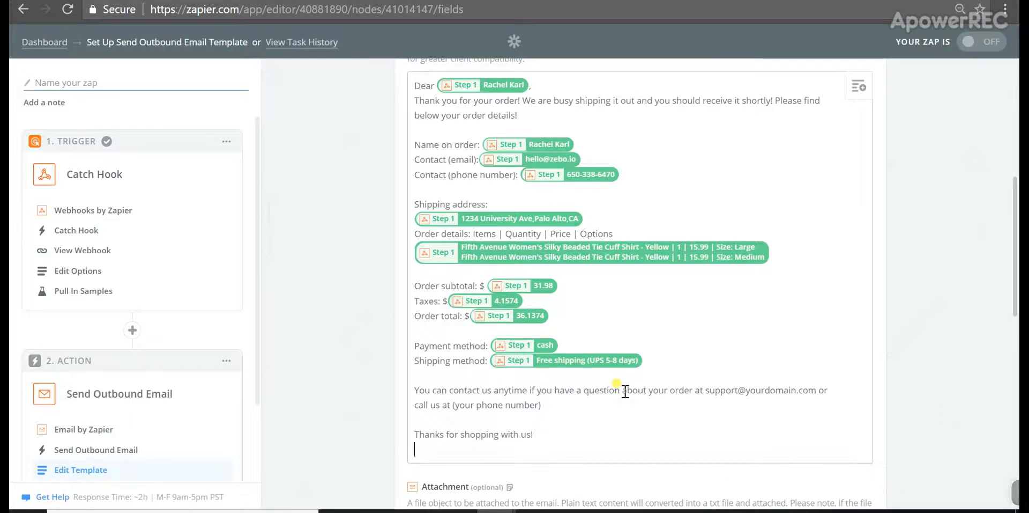
{"action": "type", "text": "Team Adel"}
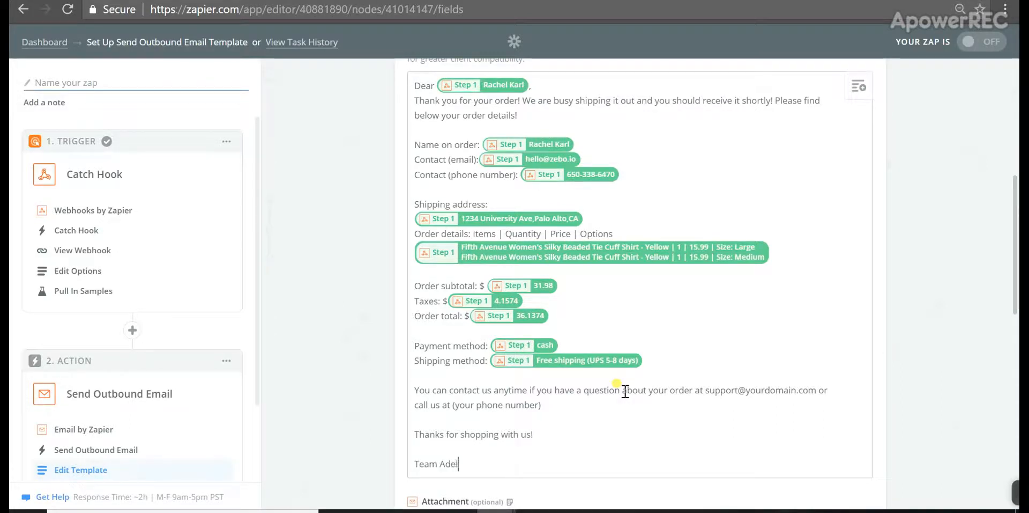
{"action": "type", "text": "aide"}
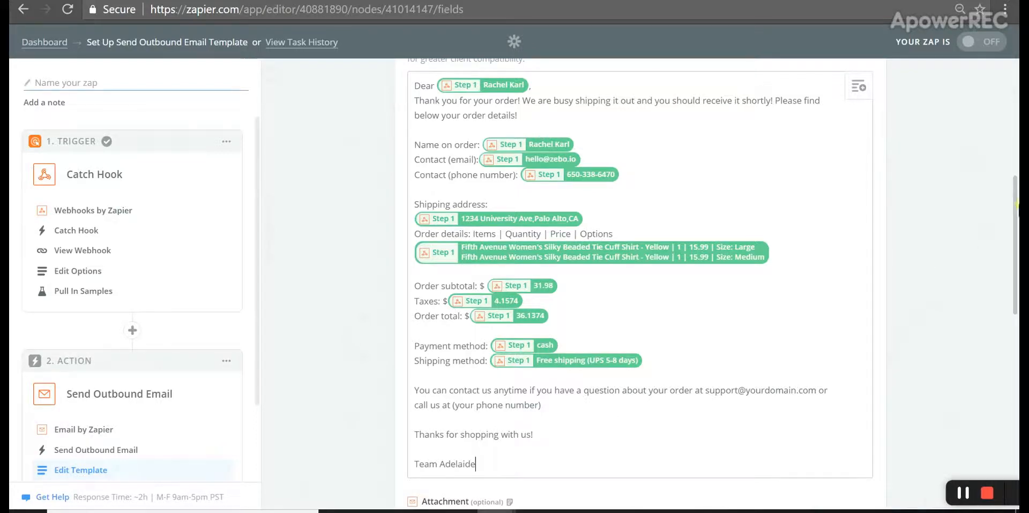
{"action": "left_click_drag", "start_coordinate": [1016, 211], "coordinate": [1017, 323]}
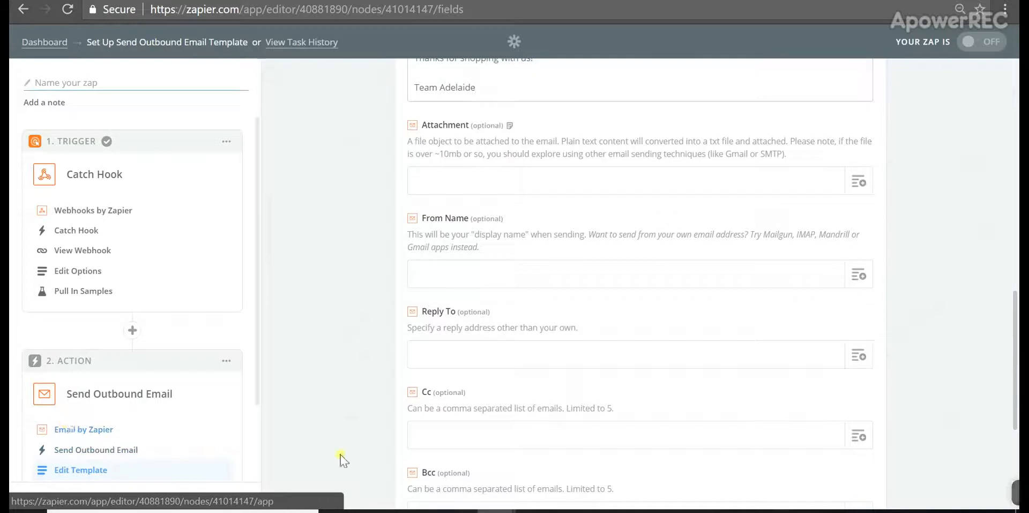
Set From Name to 'Adelaide Shopping' and Reply To to the shop's support address
{"action": "left_click", "coordinate": [450, 266]}
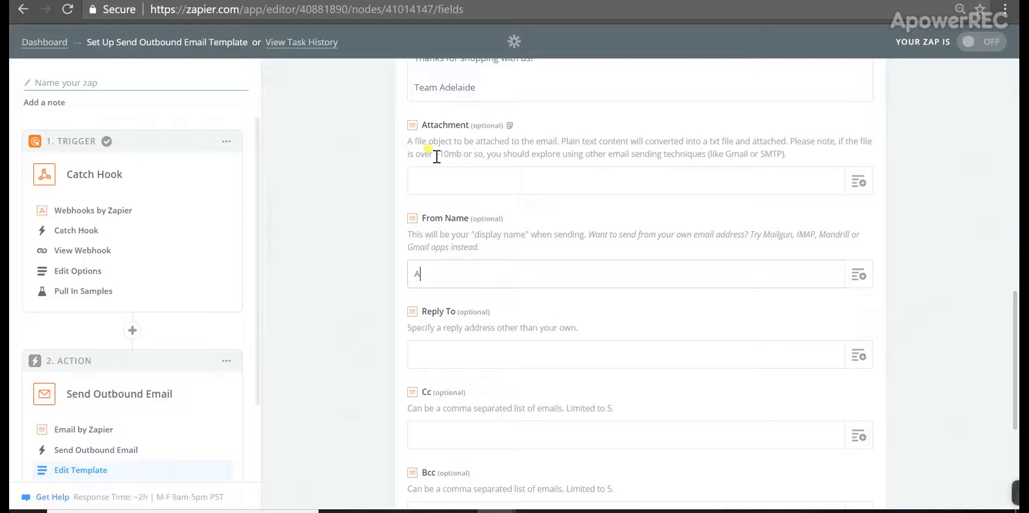
{"action": "type", "text": "delai"}
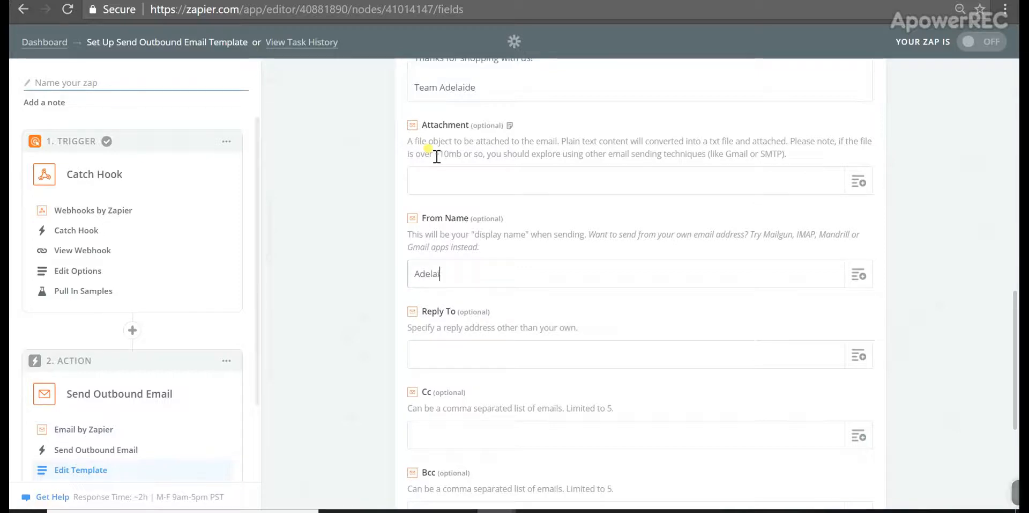
{"action": "type", "text": "dE"}
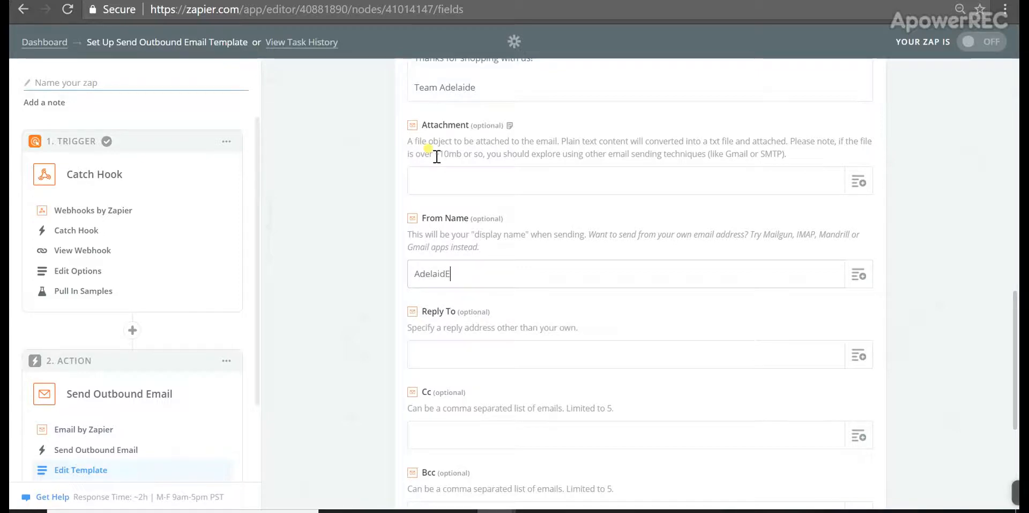
{"action": "type", "text": " Sh"}
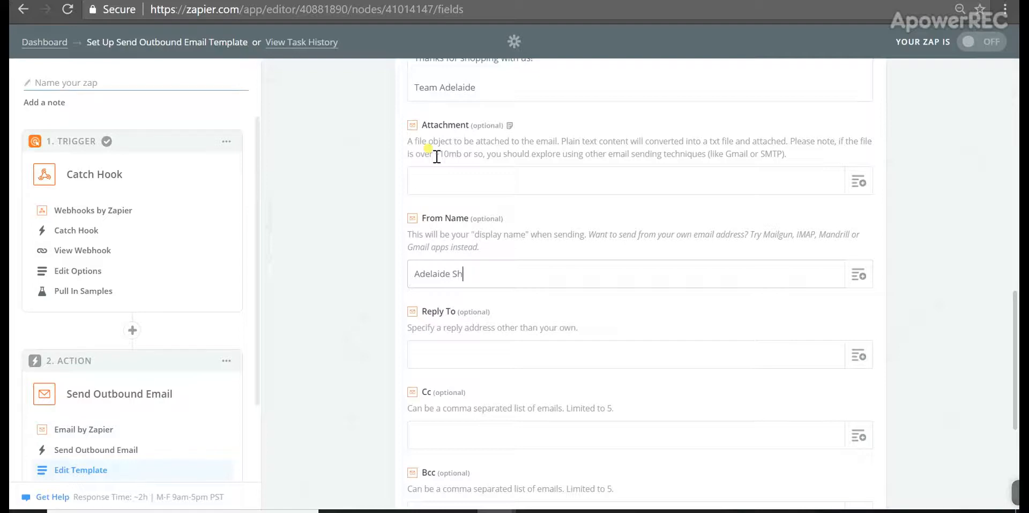
{"action": "type", "text": "opping"}
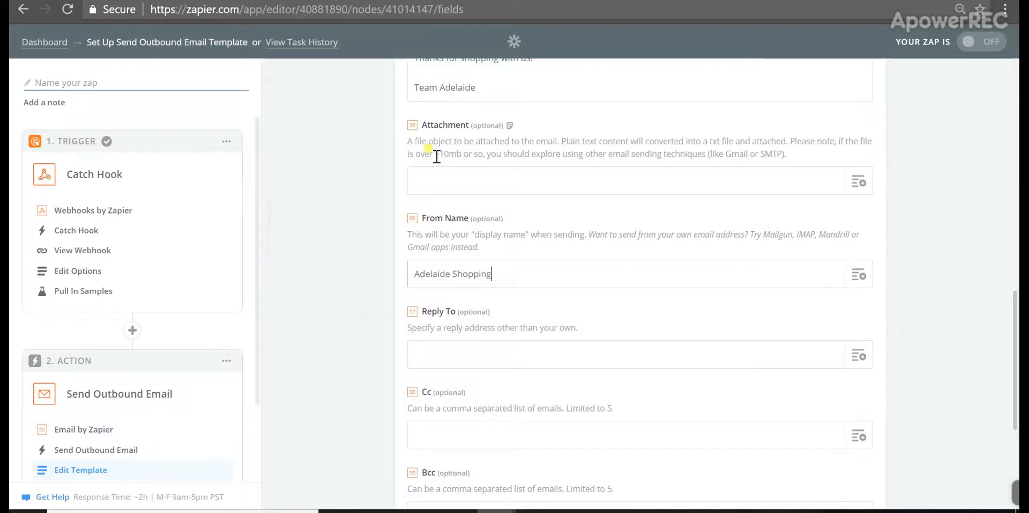
{"action": "left_click", "coordinate": [480, 347]}
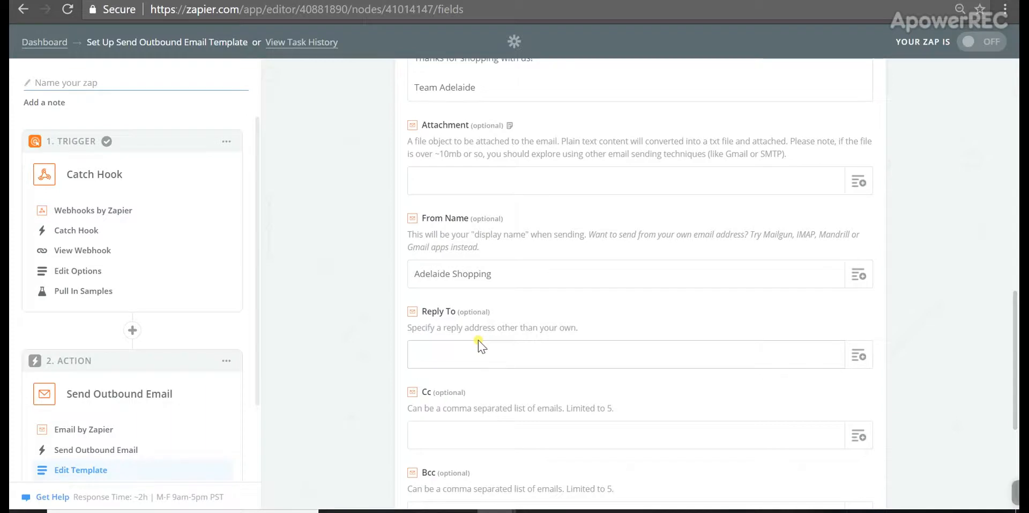
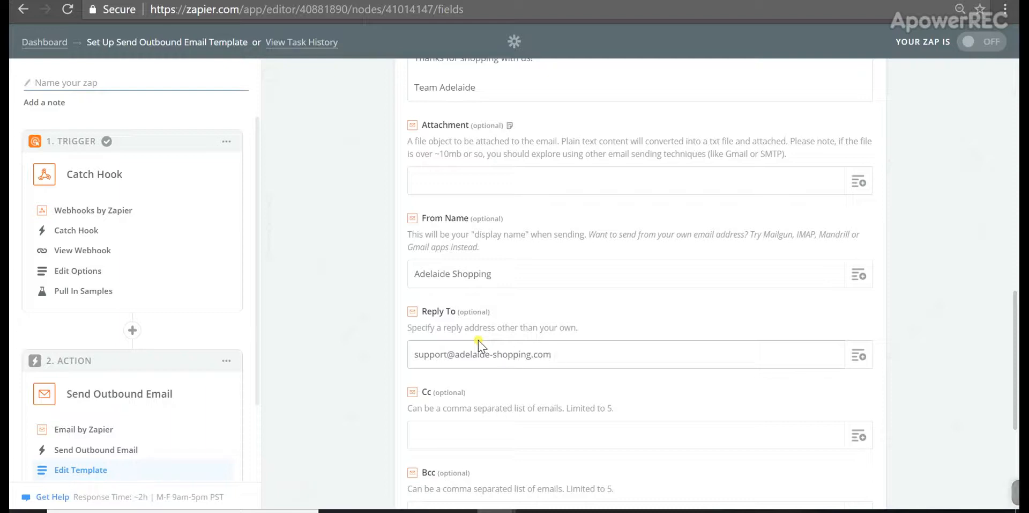
Move the two extra recipients from To into Bcc and continue to testing
{"action": "left_click_drag", "start_coordinate": [1017, 337], "coordinate": [992, 172]}
{"action": "left_click_drag", "start_coordinate": [753, 86], "coordinate": [523, 88]}
{"action": "key", "text": "ctrl+c"}
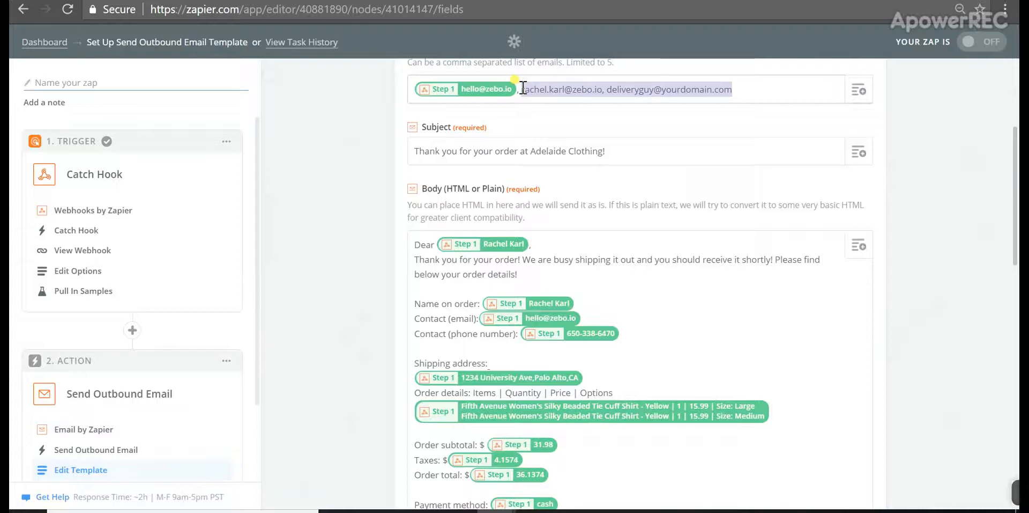
{"action": "key", "text": "BackSpace"}
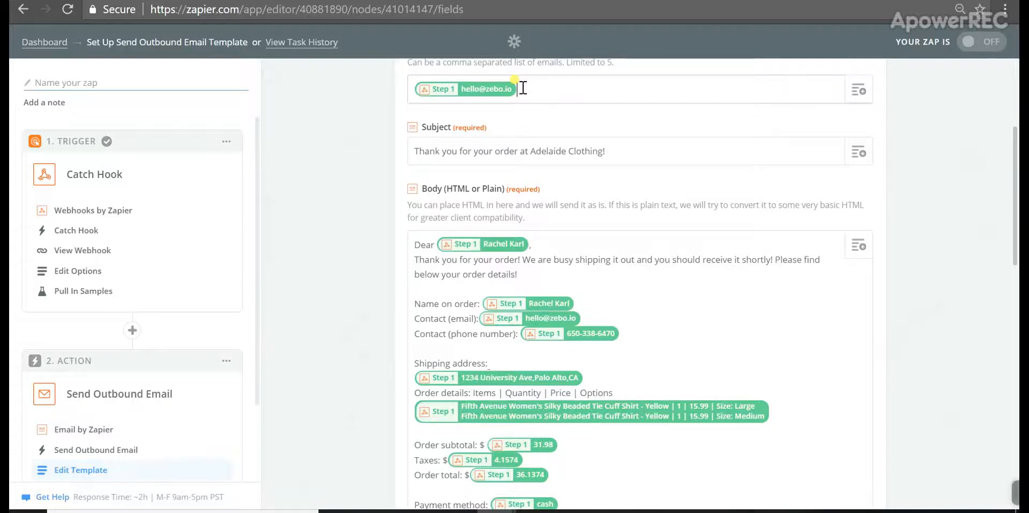
{"action": "left_click_drag", "start_coordinate": [1016, 148], "coordinate": [1015, 363]}
{"action": "left_click", "coordinate": [585, 427]}
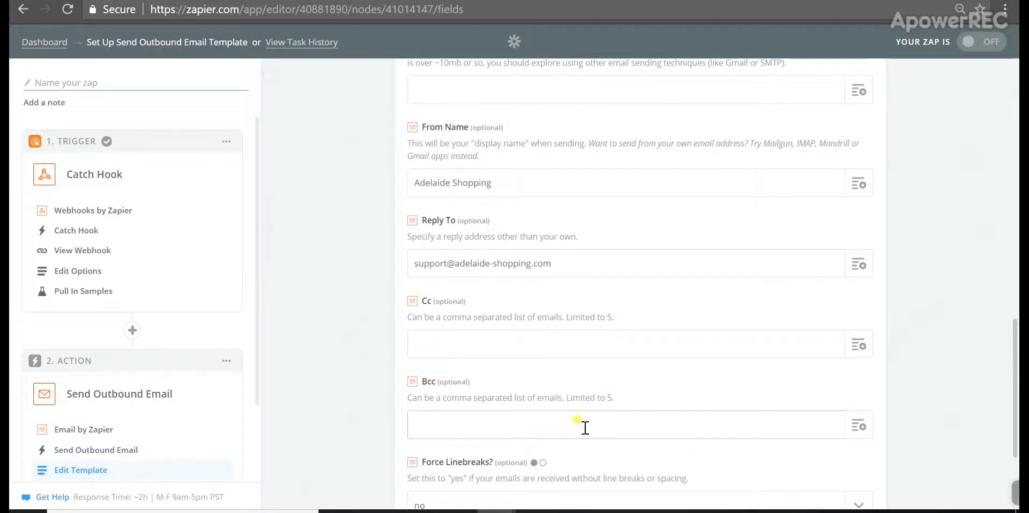
{"action": "key", "text": "ctrl+v"}
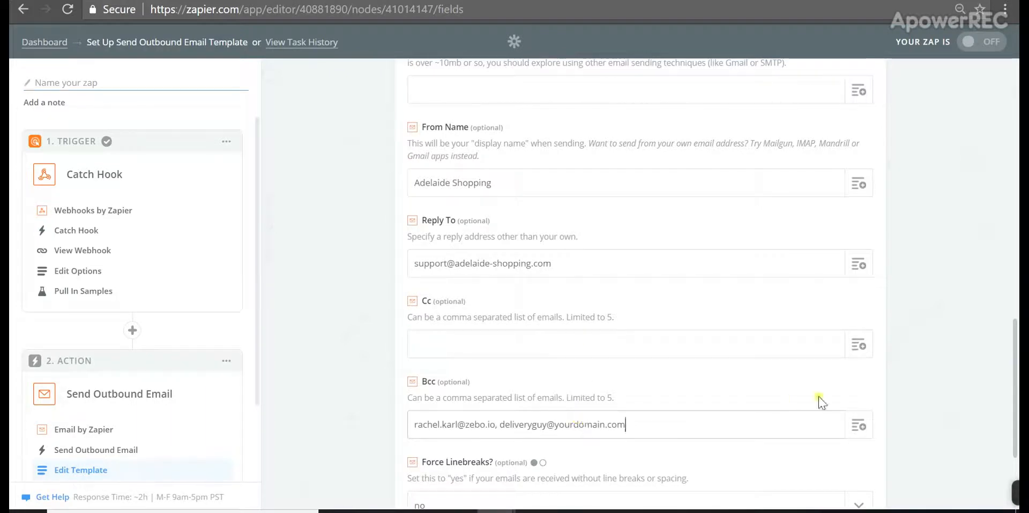
{"action": "left_click_drag", "start_coordinate": [1015, 439], "coordinate": [1014, 489]}
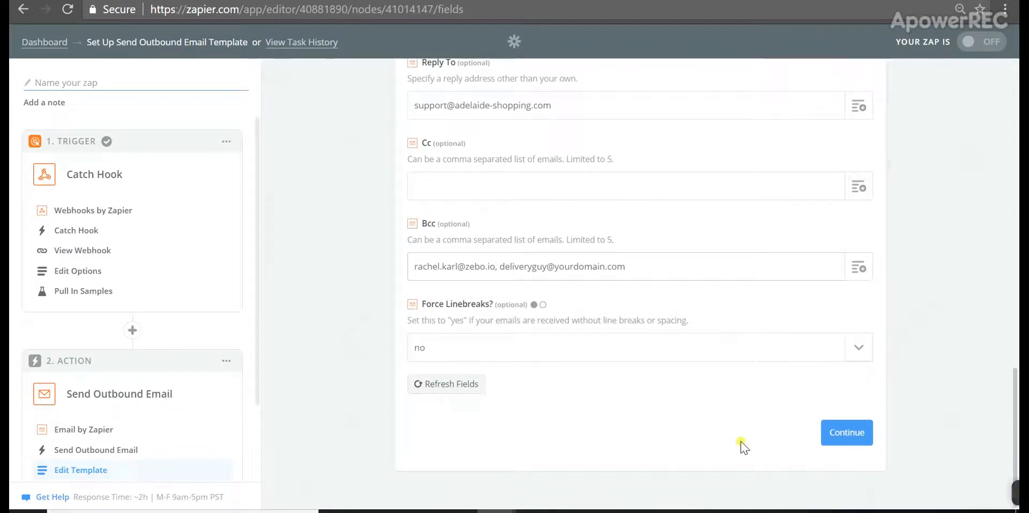
{"action": "left_click", "coordinate": [835, 435]}
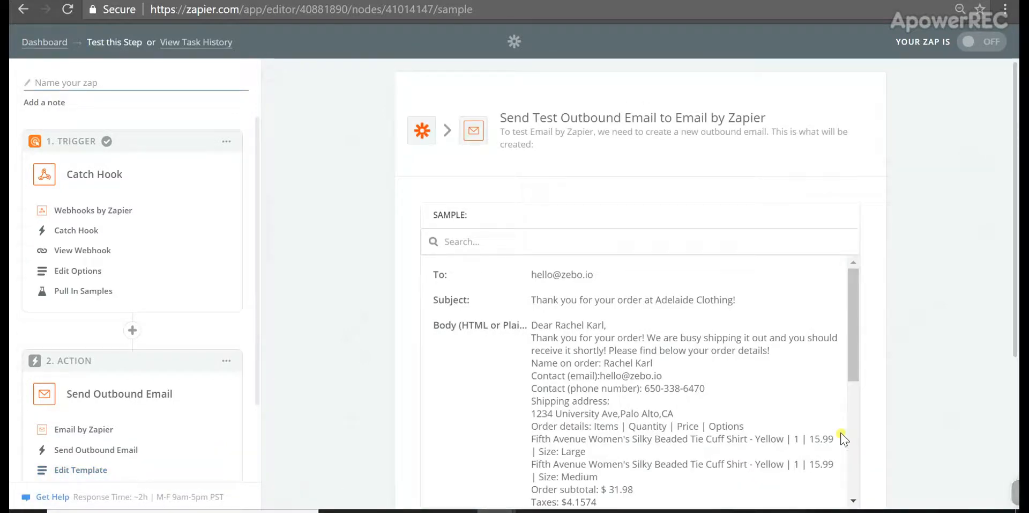
Review the sample order data and send the test confirmation email
{"action": "left_click_drag", "start_coordinate": [856, 354], "coordinate": [855, 427]}
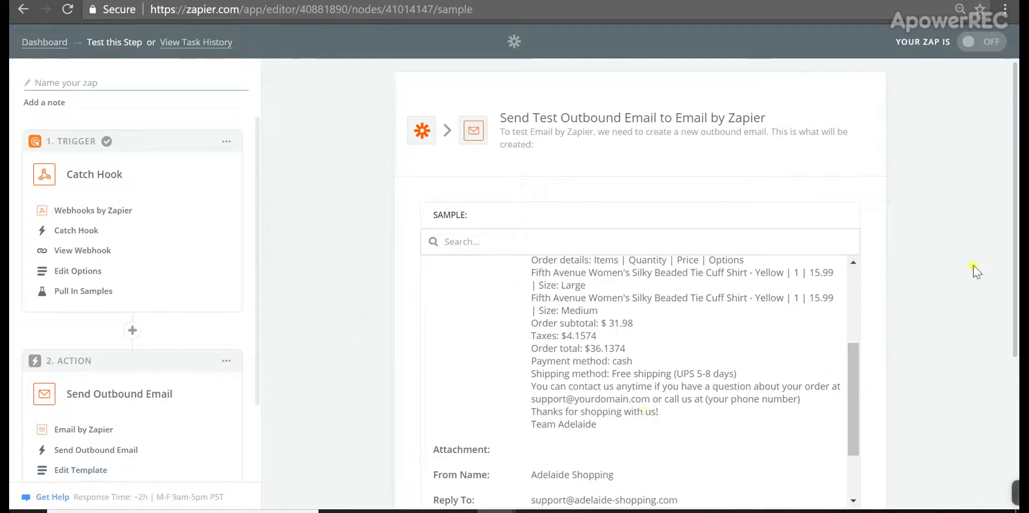
{"action": "scroll", "coordinate": [1015, 257], "scroll_direction": "down", "scroll_amount": 2}
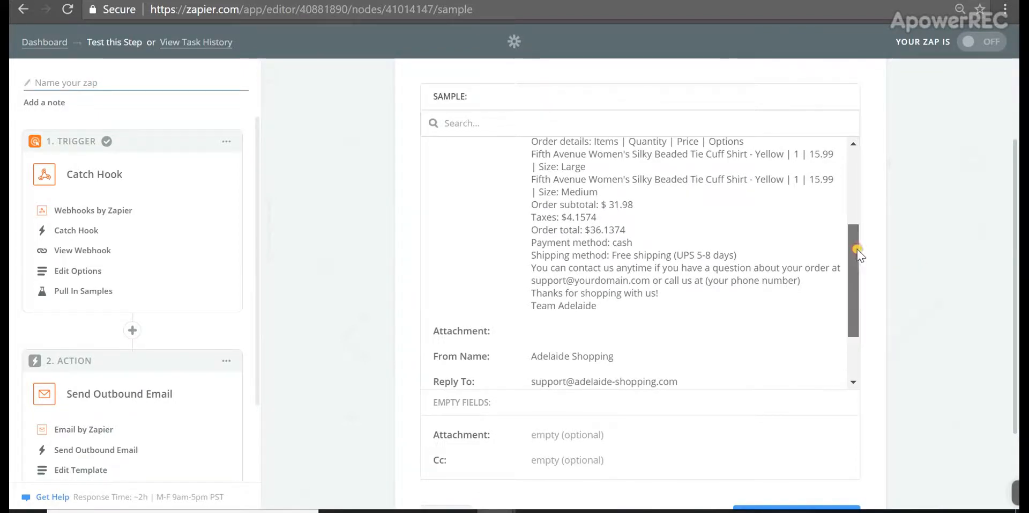
{"action": "left_click_drag", "start_coordinate": [857, 249], "coordinate": [849, 306]}
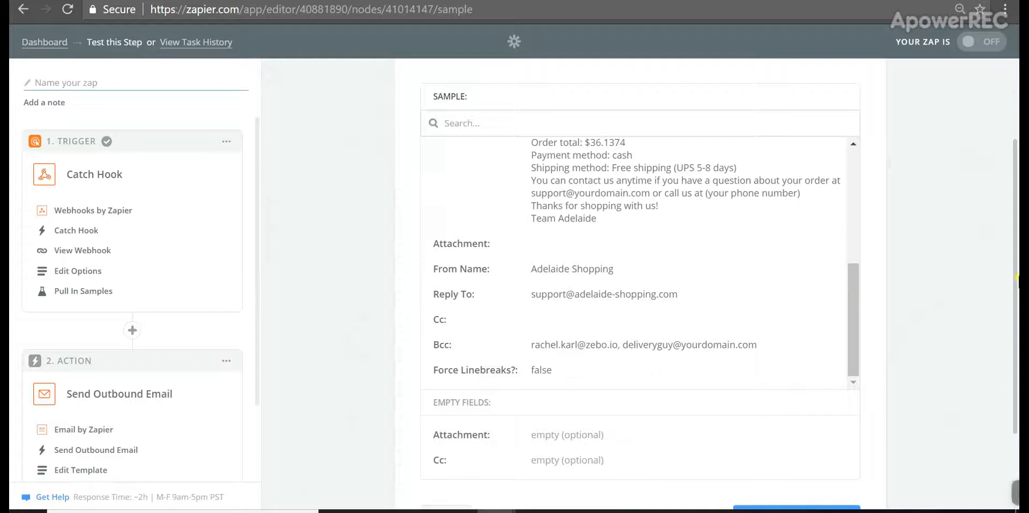
{"action": "scroll", "coordinate": [1016, 284], "scroll_direction": "down", "scroll_amount": 1}
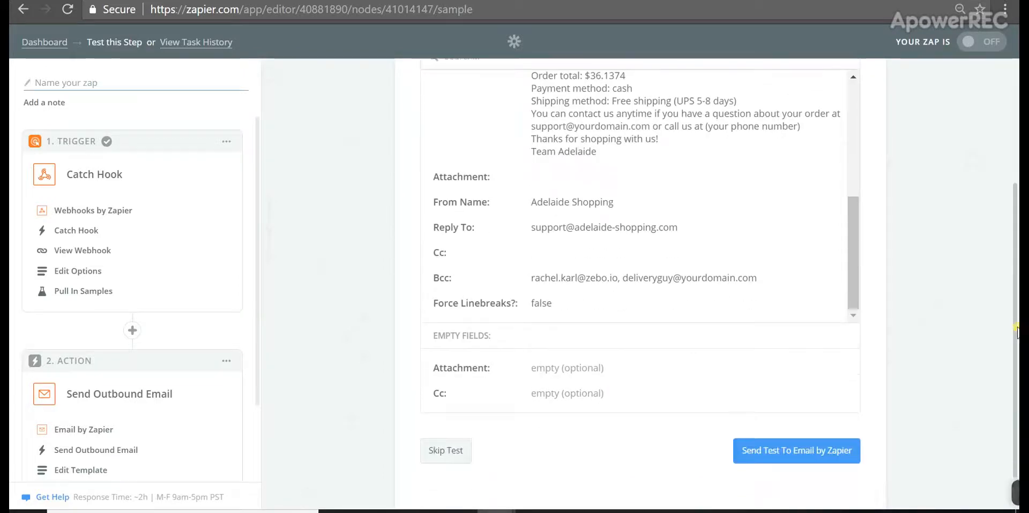
{"action": "left_click", "coordinate": [778, 451]}
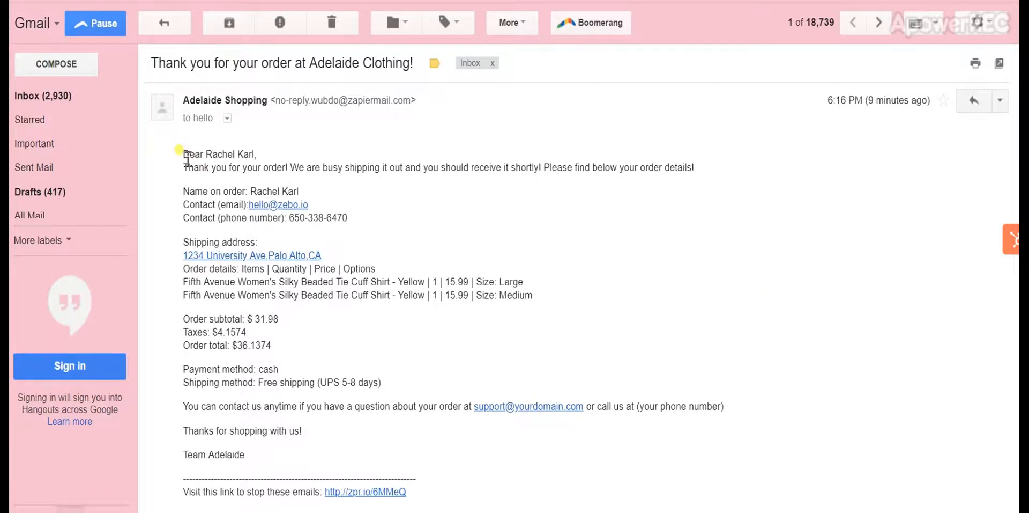
Check the personalised greeting in the Gmail test email, then clear the highlight
{"action": "left_click_drag", "start_coordinate": [187, 159], "coordinate": [246, 168]}
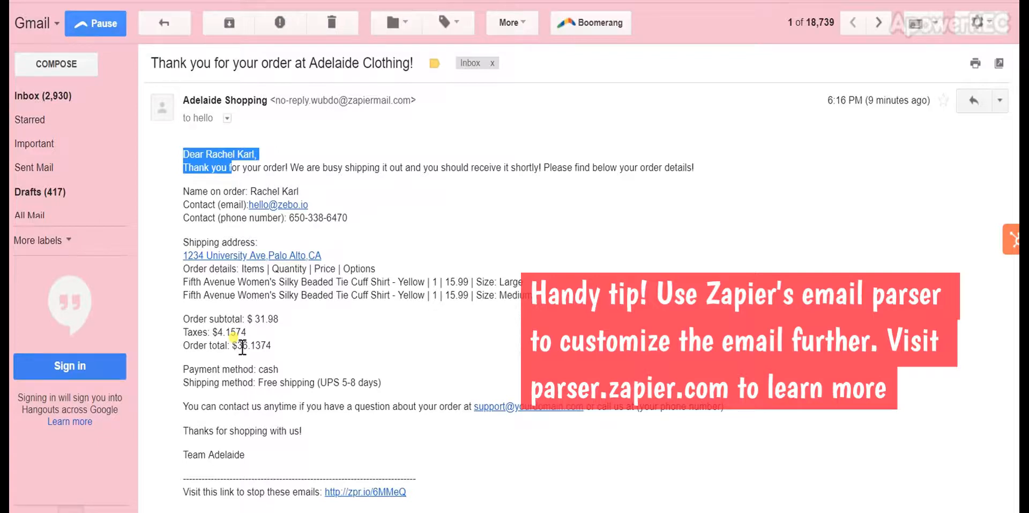
{"action": "left_click", "coordinate": [275, 368]}
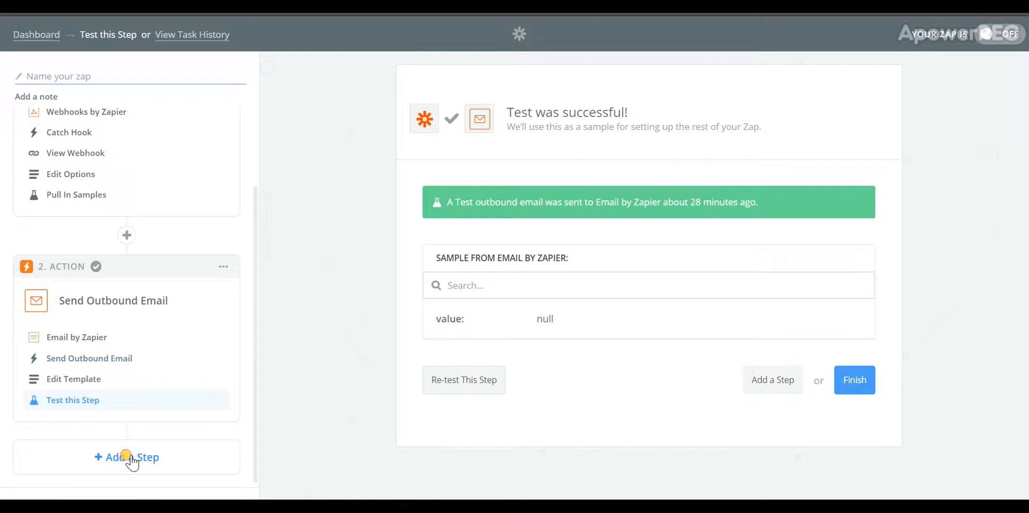
Add a new MailChimp step using the Add/Update Subscriber action and continue
{"action": "left_click", "coordinate": [128, 457]}
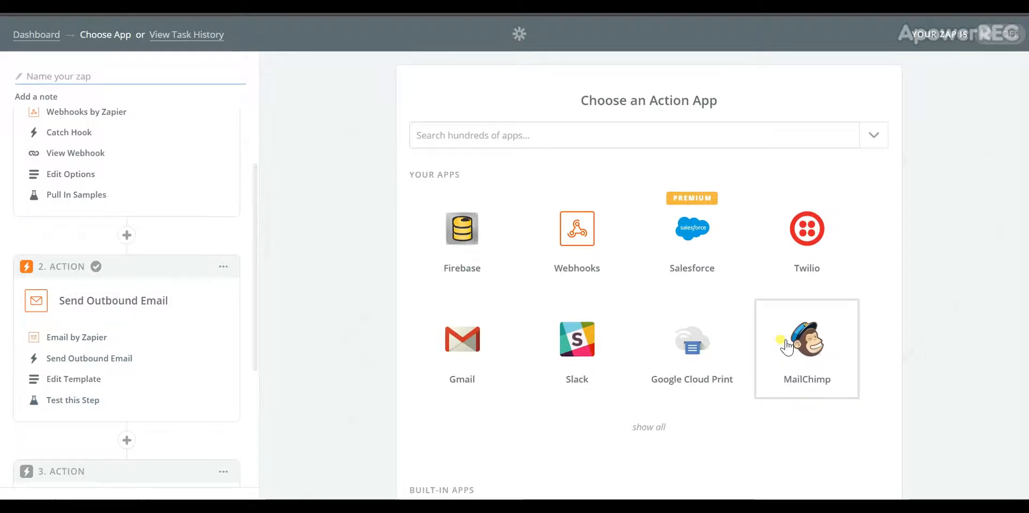
{"action": "left_click", "coordinate": [786, 346]}
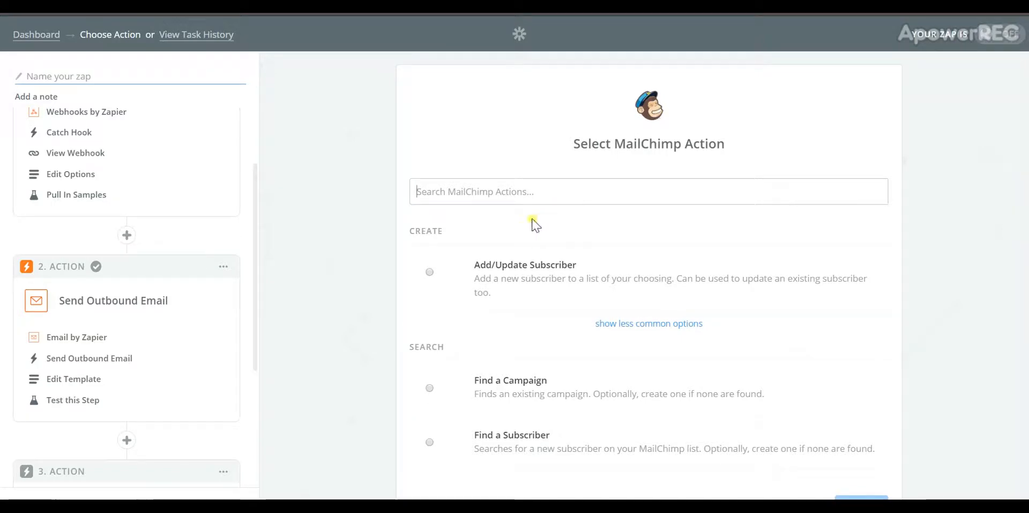
{"action": "left_click", "coordinate": [432, 272]}
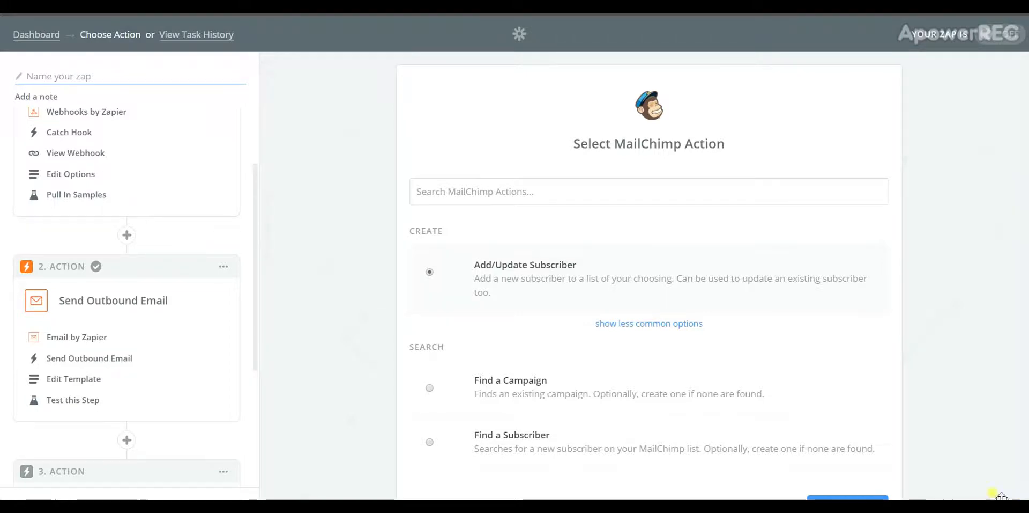
{"action": "left_click", "coordinate": [881, 496]}
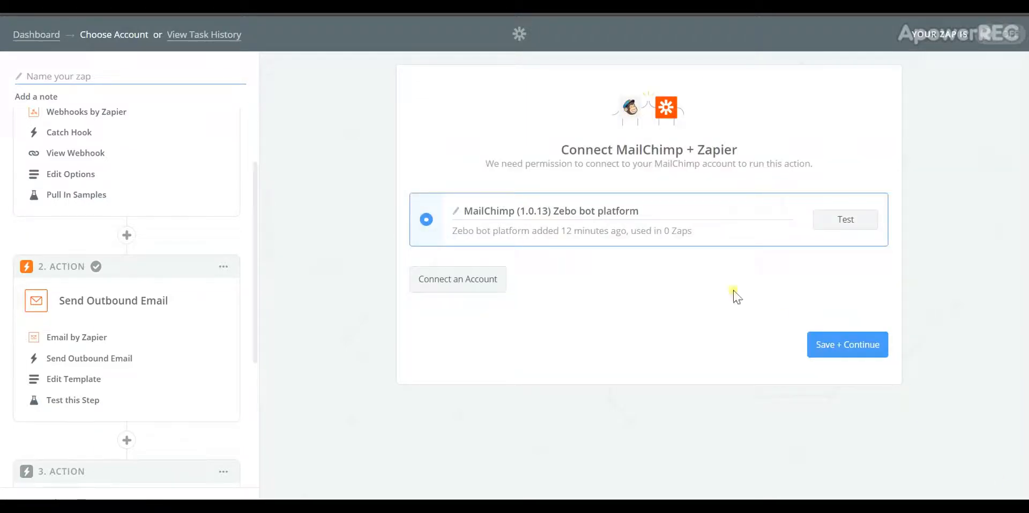
Keep the already connected MailChimp account for the subscriber step, dismissing the new login popup
{"action": "left_click", "coordinate": [494, 286]}
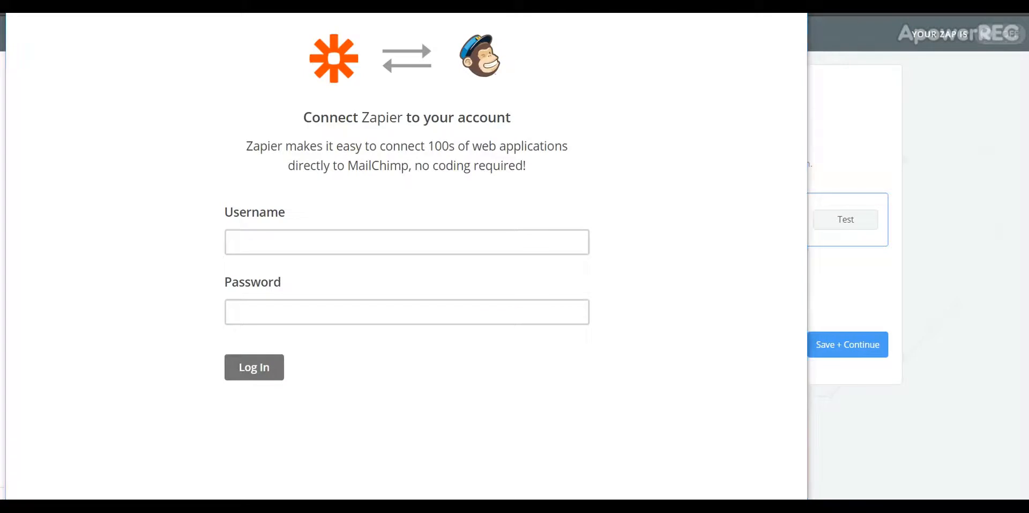
{"action": "left_click", "coordinate": [874, 185]}
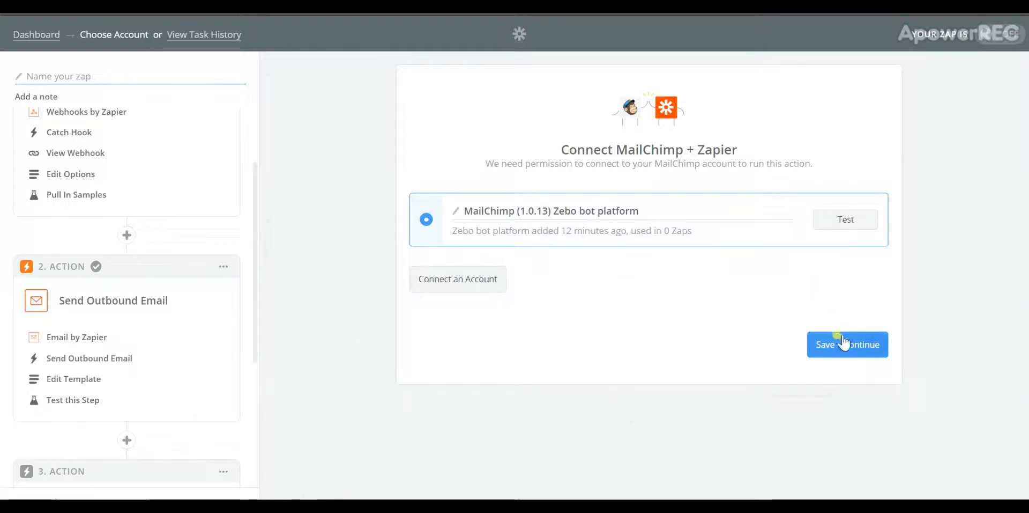
{"action": "left_click", "coordinate": [844, 342]}
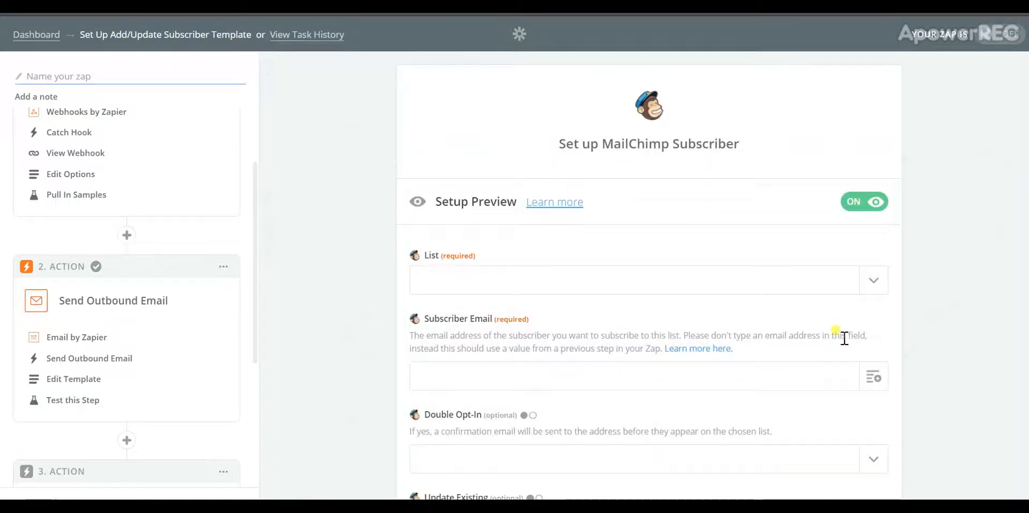
Choose 'Monthly newsletter' as the MailChimp list for new subscribers
{"action": "left_click", "coordinate": [868, 283]}
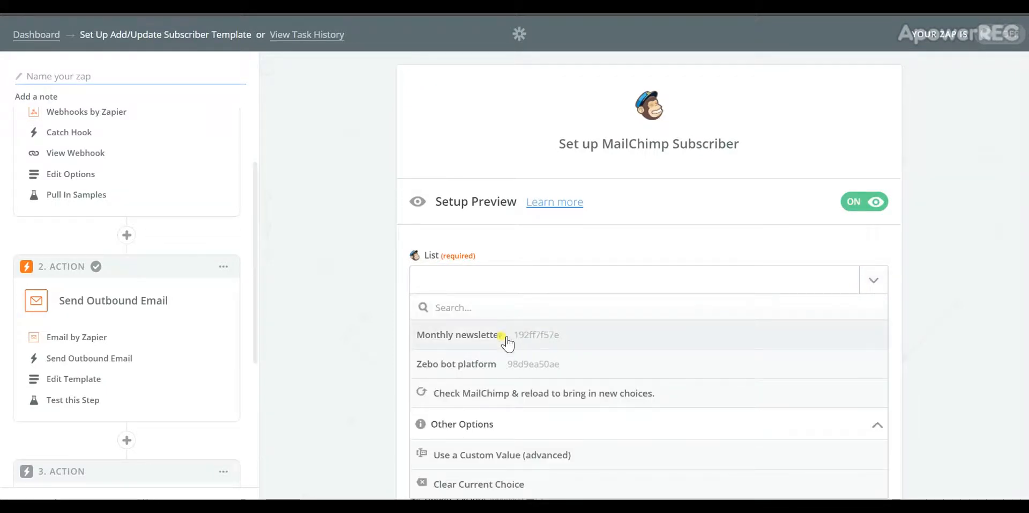
{"action": "left_click", "coordinate": [507, 339]}
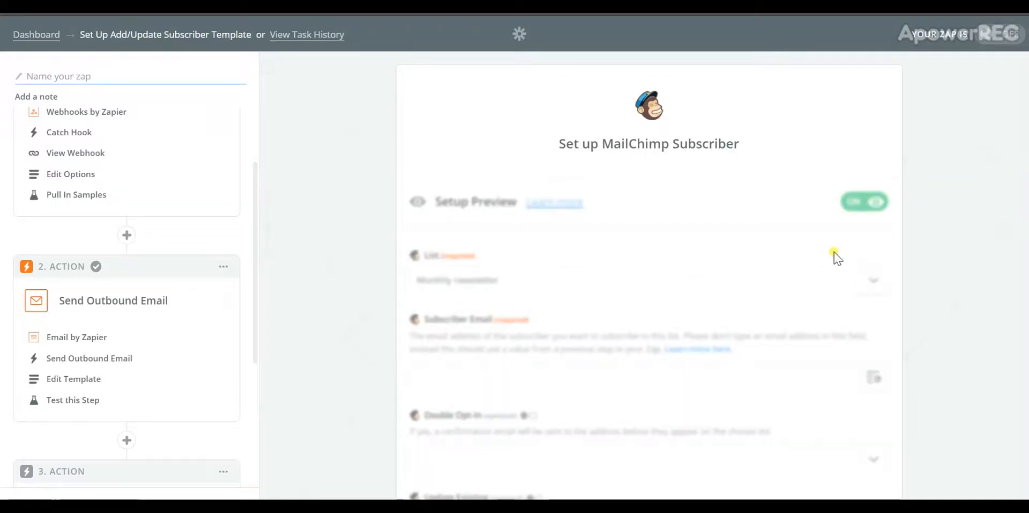
{"action": "left_click", "coordinate": [870, 282]}
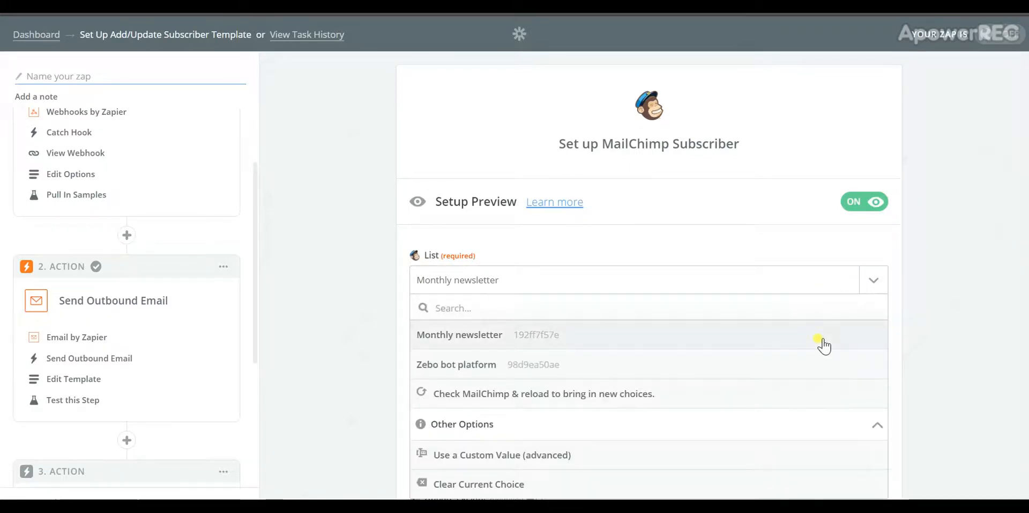
{"action": "left_click", "coordinate": [914, 208]}
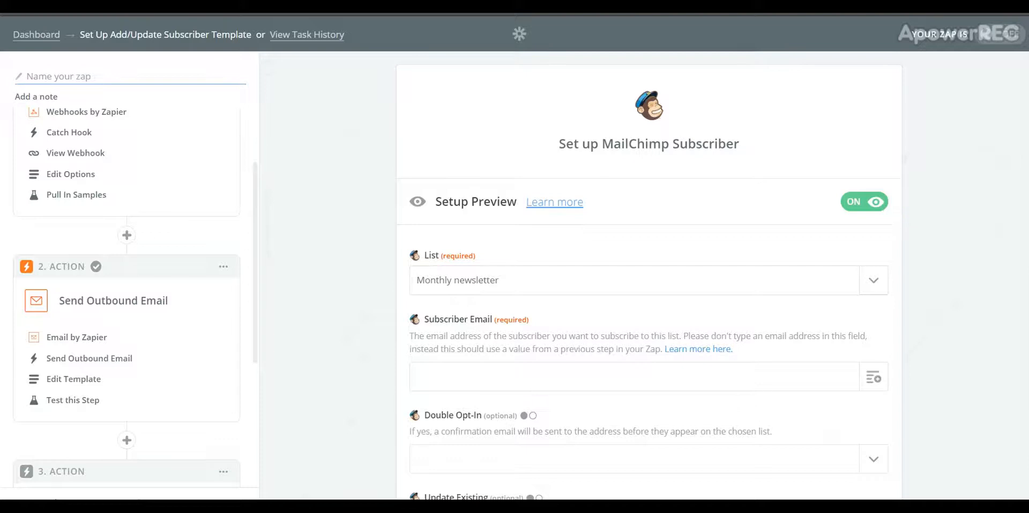
Map the Catch Hook's Email Address into the Subscriber Email field
{"action": "scroll", "coordinate": [648, 278], "scroll_direction": "down", "scroll_amount": 1}
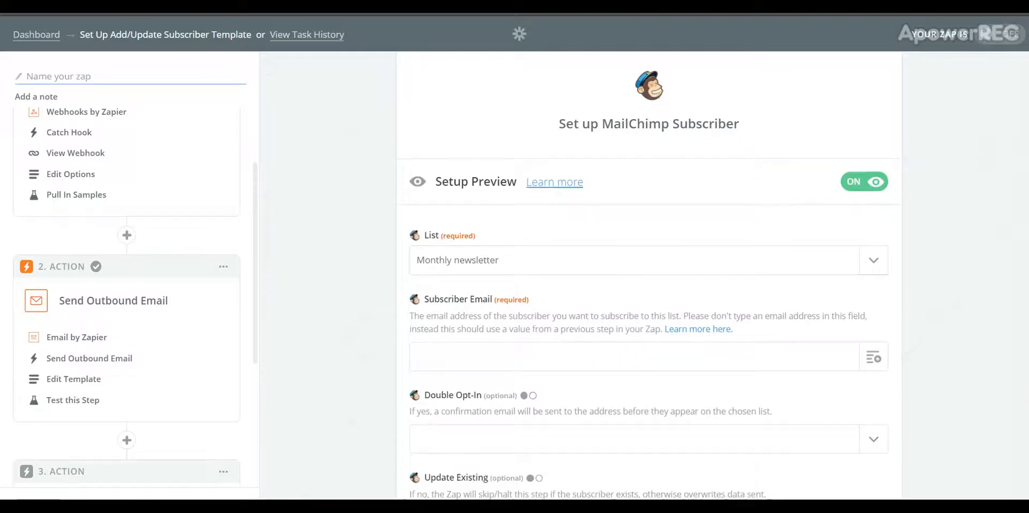
{"action": "scroll", "coordinate": [649, 278], "scroll_direction": "down", "scroll_amount": 1}
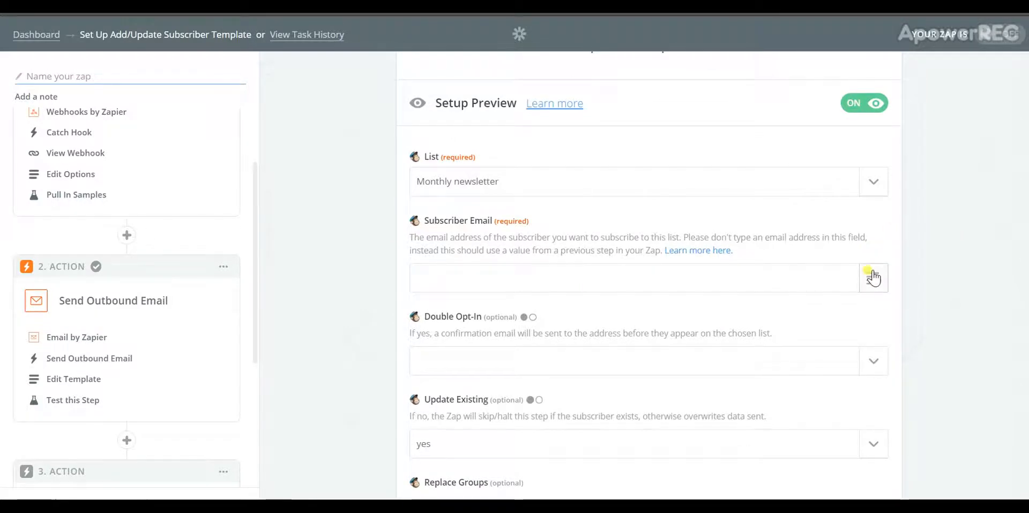
{"action": "left_click", "coordinate": [872, 276]}
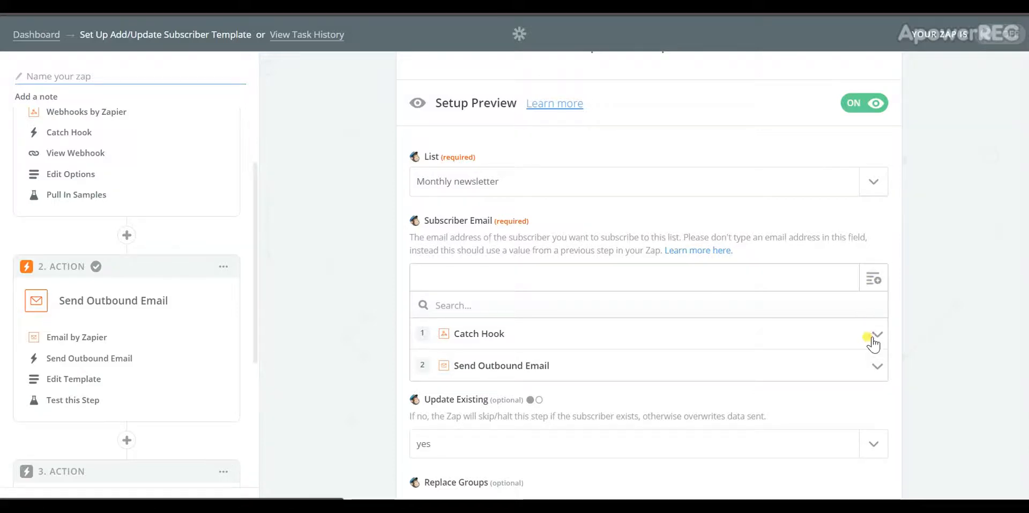
{"action": "left_click", "coordinate": [871, 336]}
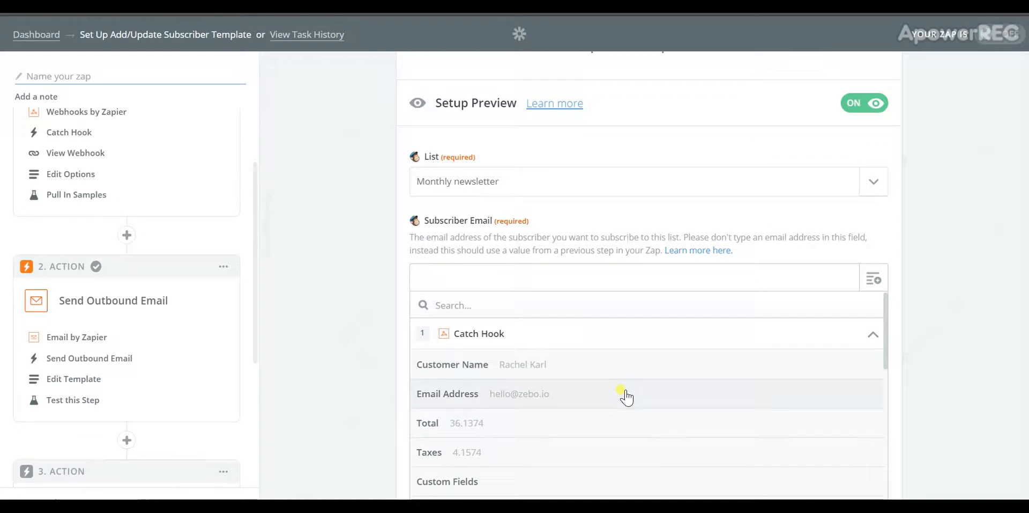
{"action": "left_click", "coordinate": [626, 396]}
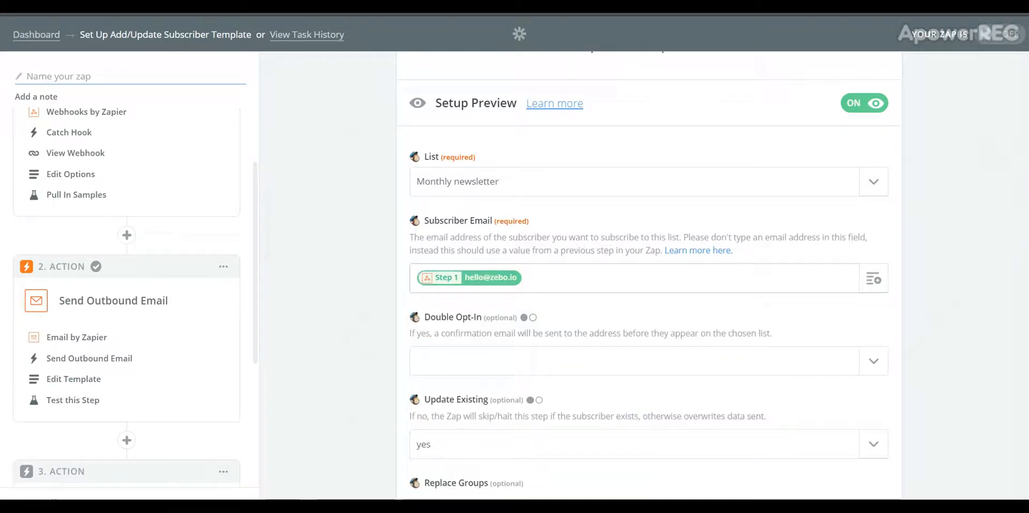
{"action": "triple_click", "coordinate": [638, 244]}
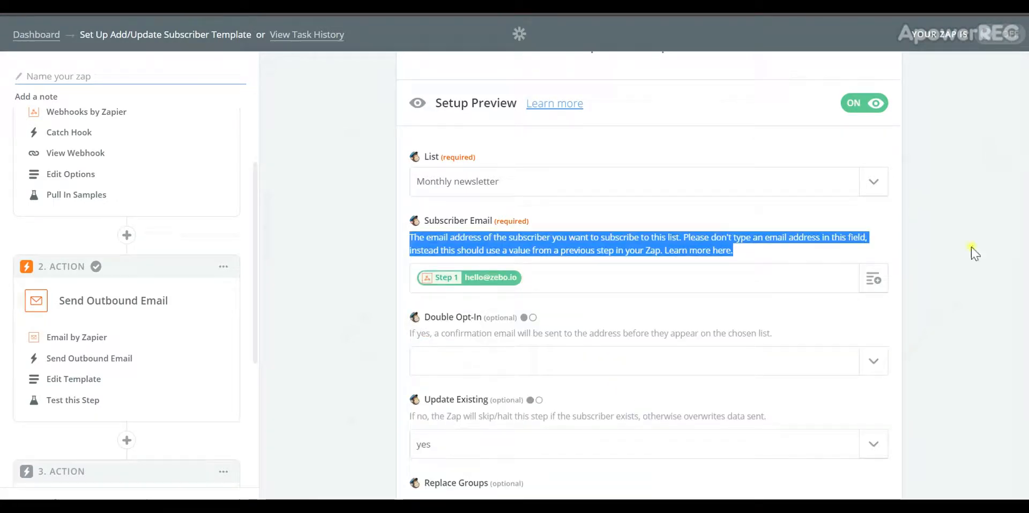
{"action": "left_click", "coordinate": [950, 241]}
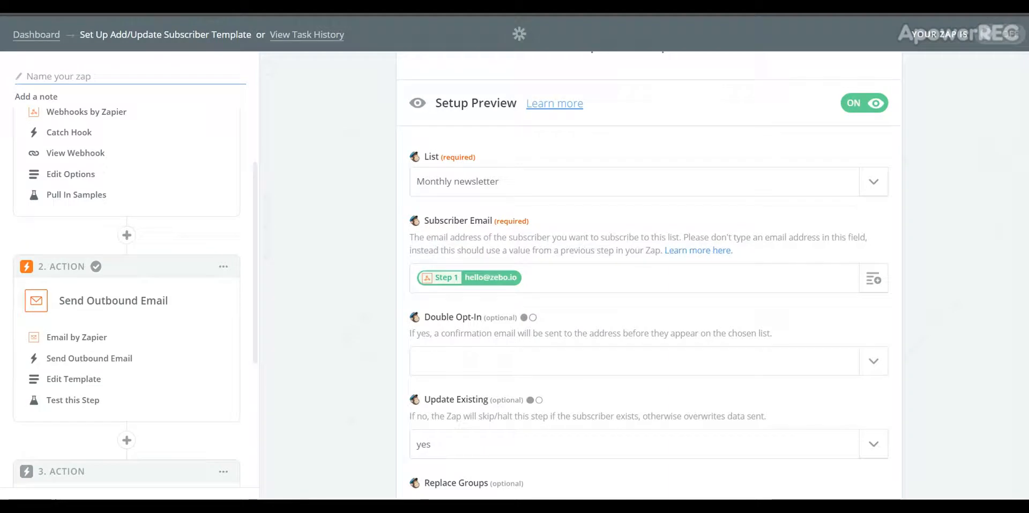
{"action": "scroll", "coordinate": [649, 279], "scroll_direction": "down", "scroll_amount": 1}
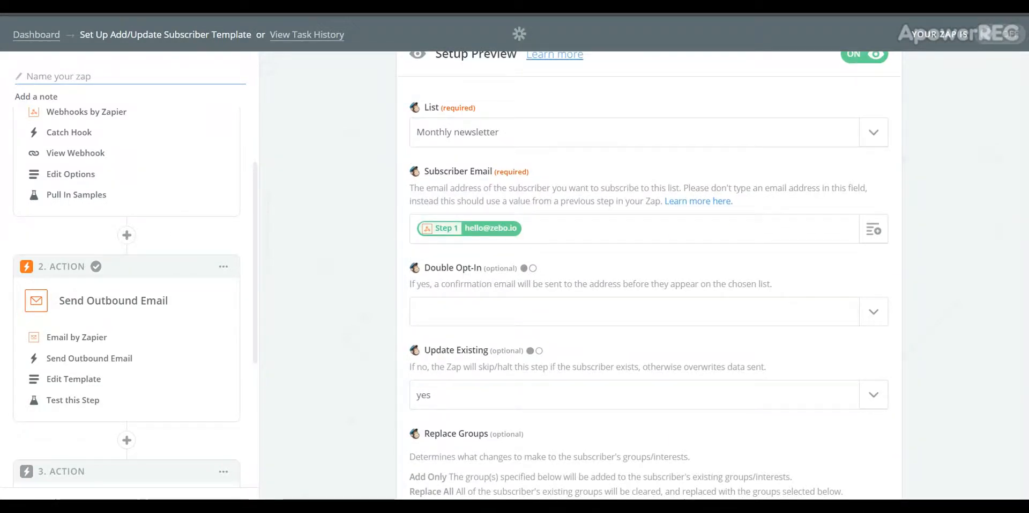
{"action": "scroll", "coordinate": [649, 279], "scroll_direction": "down", "scroll_amount": 1}
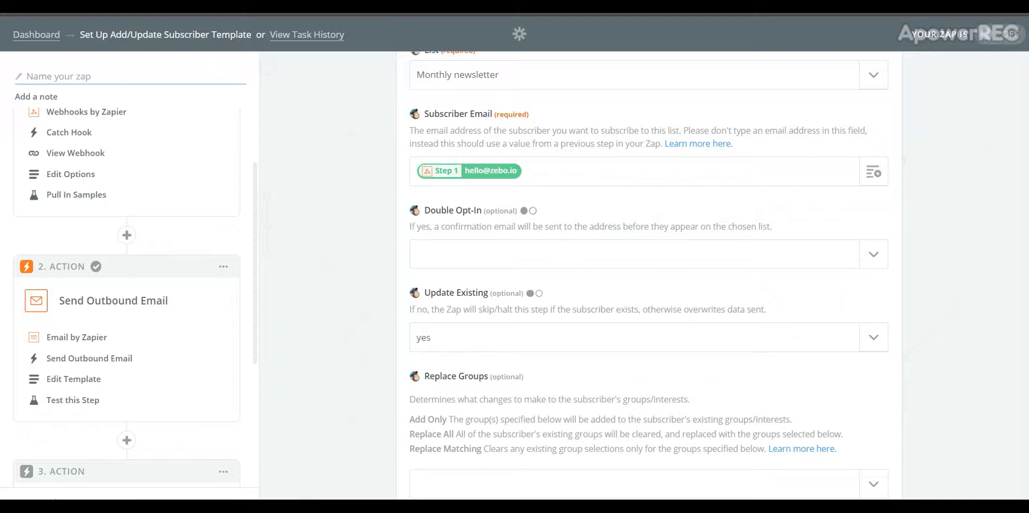
{"action": "scroll", "coordinate": [648, 276], "scroll_direction": "down", "scroll_amount": 2}
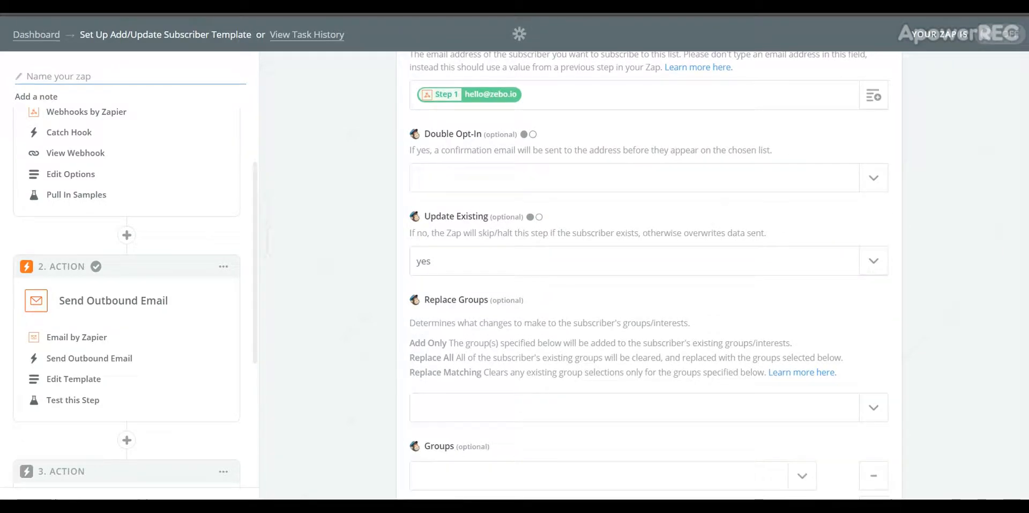
{"action": "scroll", "coordinate": [647, 275], "scroll_direction": "down", "scroll_amount": 2}
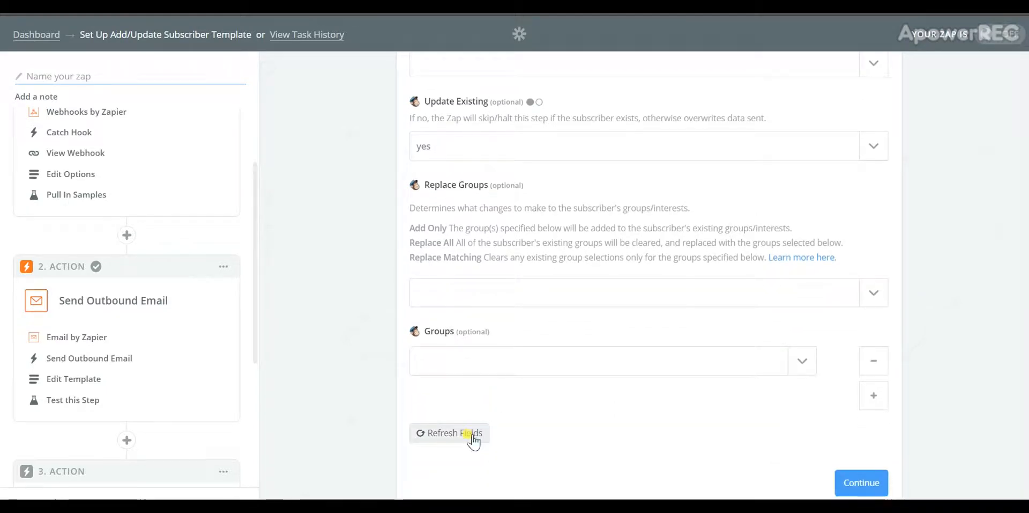
{"action": "left_click", "coordinate": [472, 434]}
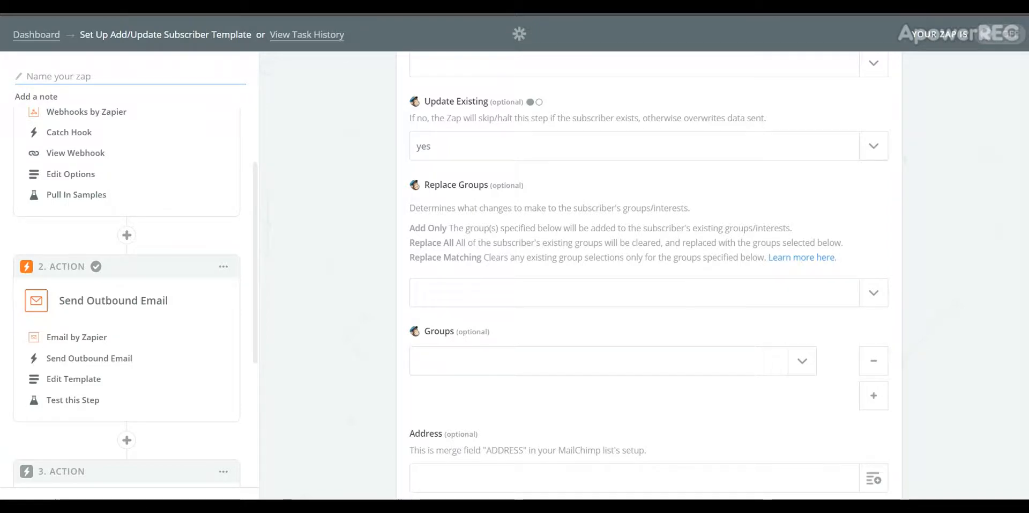
{"action": "scroll", "coordinate": [1026, 138], "scroll_direction": "up", "scroll_amount": 5}
{"action": "scroll", "coordinate": [1024, 123], "scroll_direction": "up", "scroll_amount": 1}
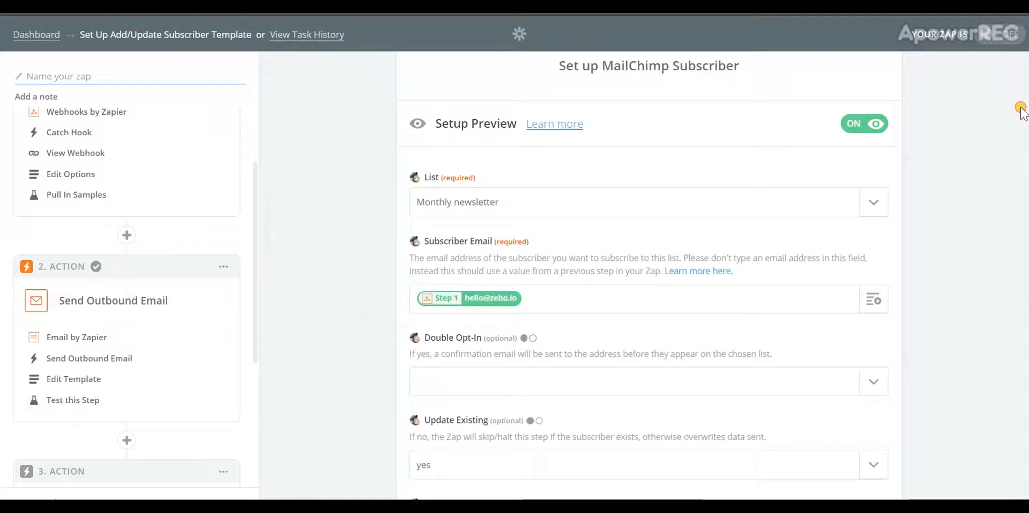
{"action": "scroll", "coordinate": [1020, 134], "scroll_direction": "down", "scroll_amount": 2}
{"action": "scroll", "coordinate": [1021, 158], "scroll_direction": "down", "scroll_amount": 6}
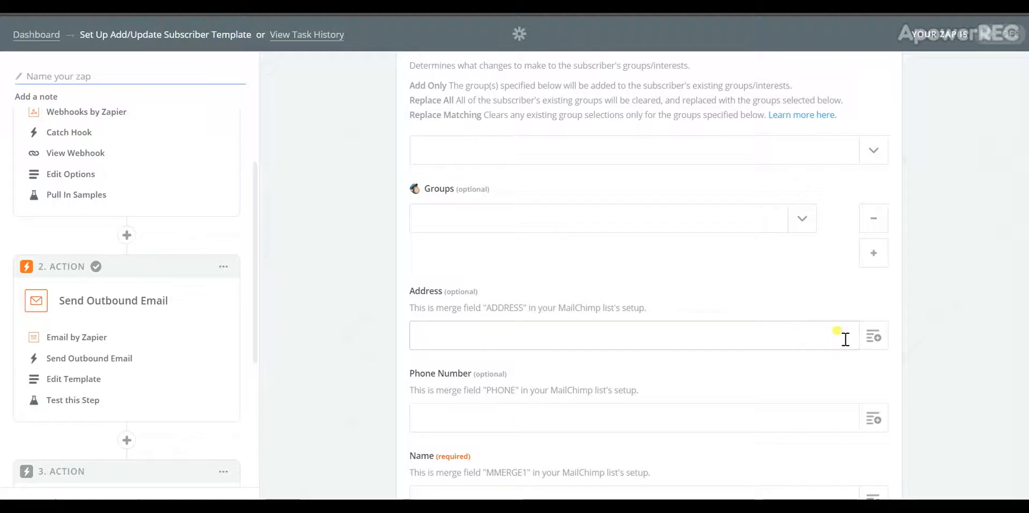
Map the webhook's Shipping Address into Address and its Phone Number into Phone Number
{"action": "left_click", "coordinate": [871, 336]}
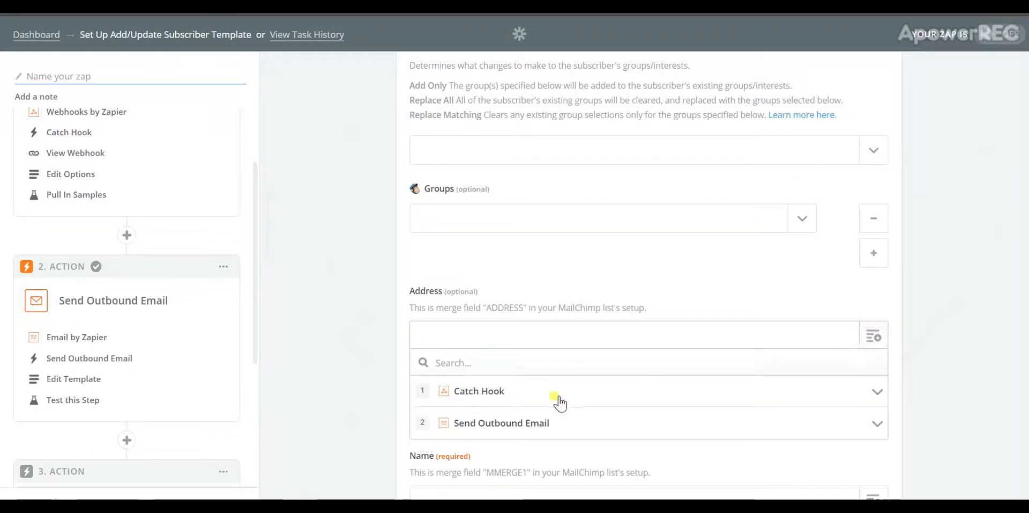
{"action": "left_click", "coordinate": [553, 398]}
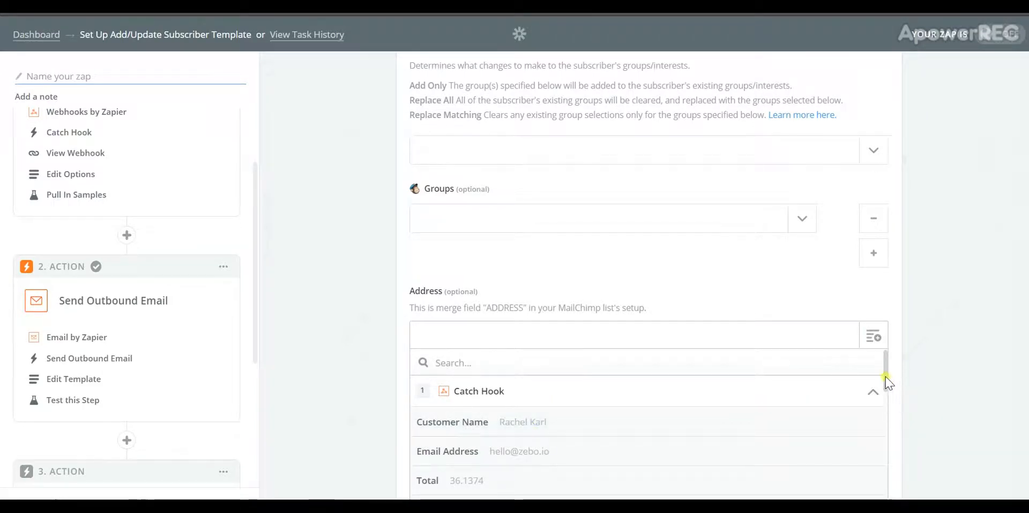
{"action": "left_click_drag", "start_coordinate": [887, 379], "coordinate": [887, 491]}
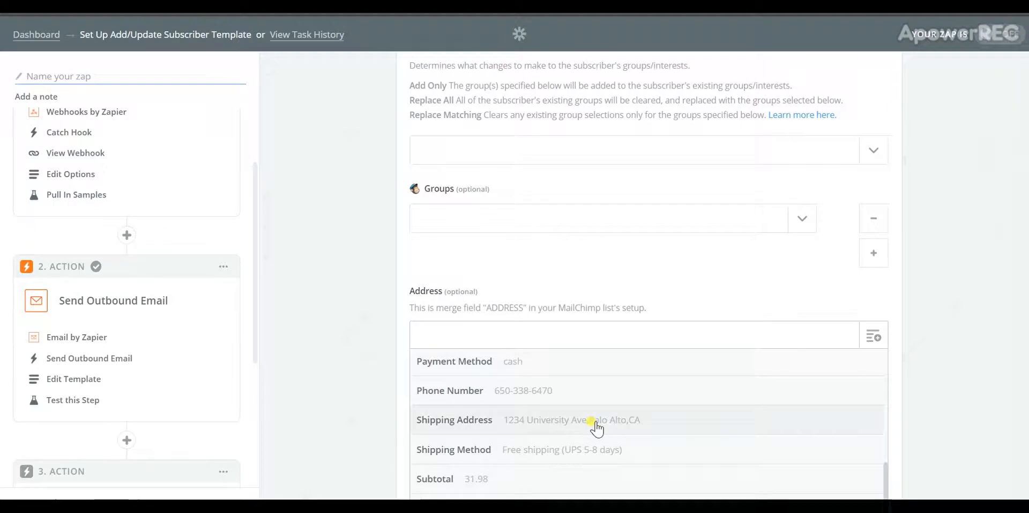
{"action": "left_click", "coordinate": [595, 421]}
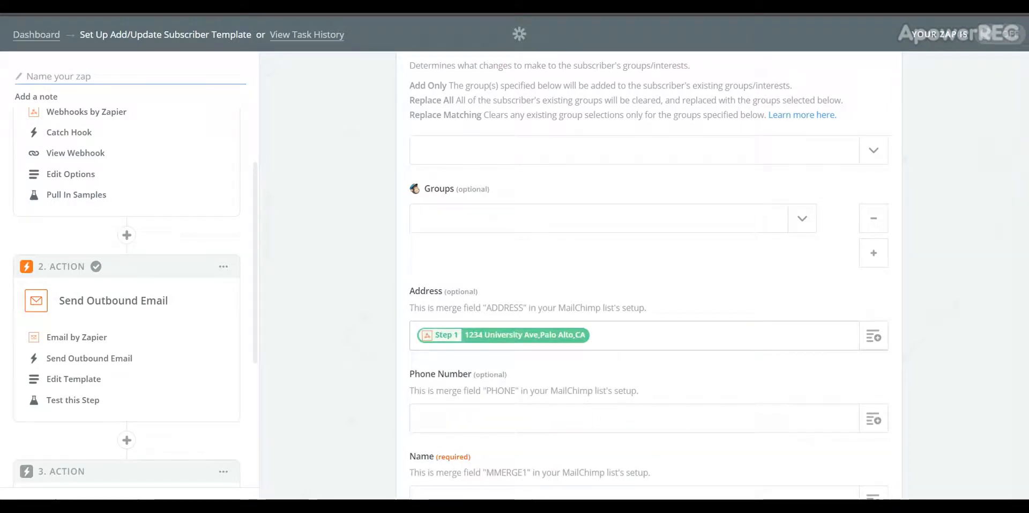
{"action": "scroll", "coordinate": [643, 276], "scroll_direction": "down", "scroll_amount": 2}
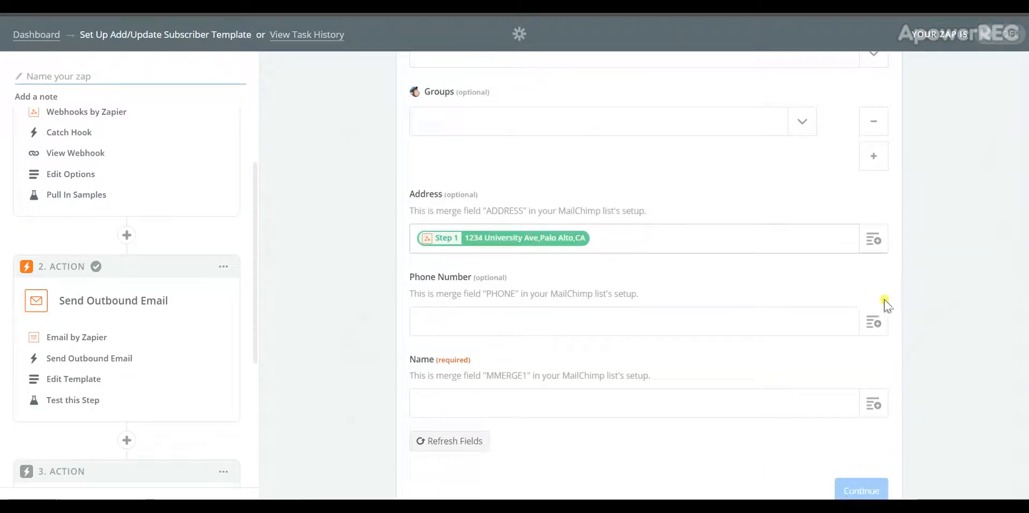
{"action": "left_click", "coordinate": [879, 322]}
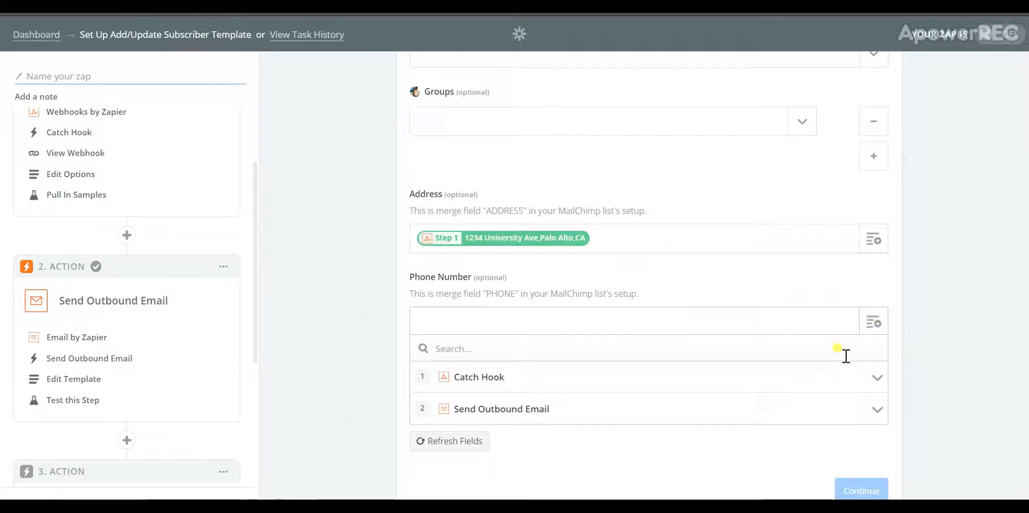
{"action": "left_click", "coordinate": [856, 381]}
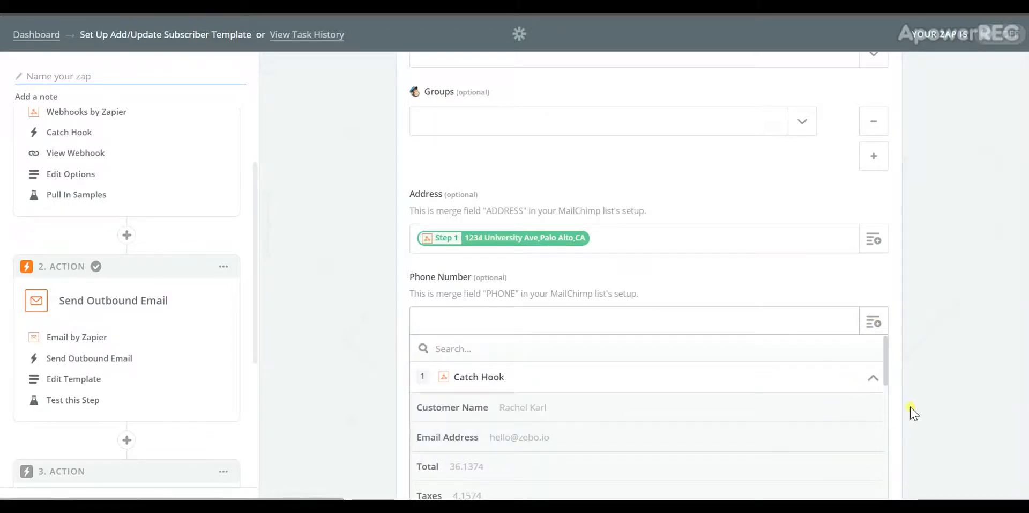
{"action": "left_click_drag", "start_coordinate": [886, 381], "coordinate": [890, 471]}
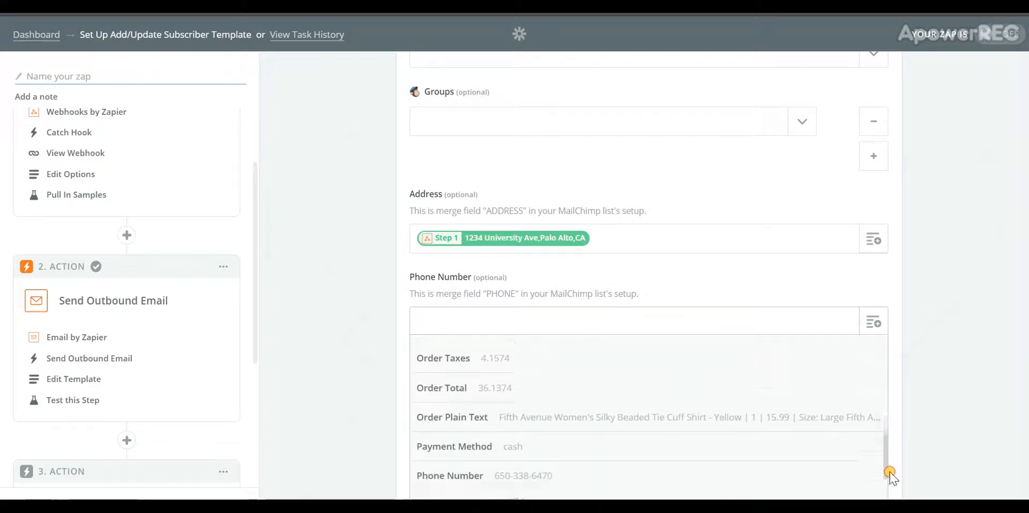
{"action": "left_click", "coordinate": [752, 474]}
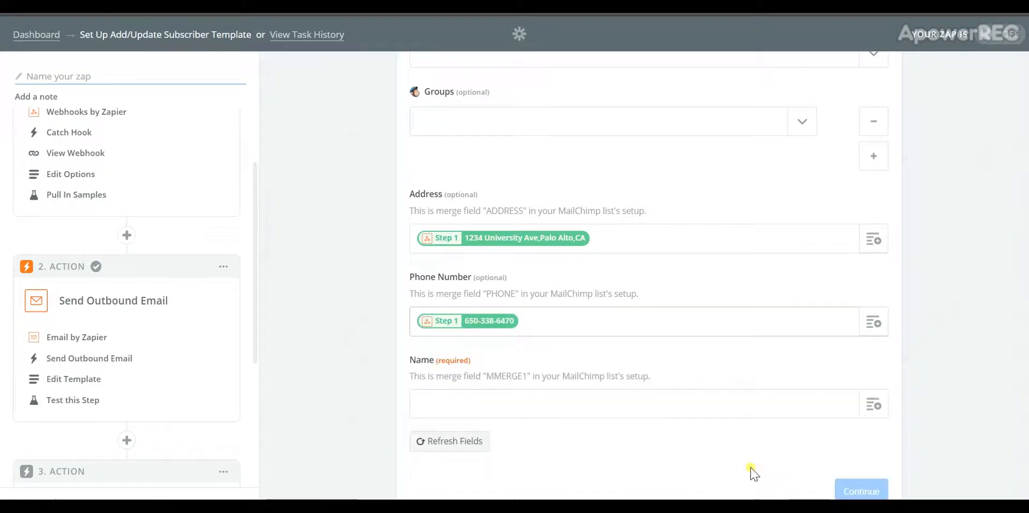
Map the webhook's Customer Name into the required Name field and continue
{"action": "left_click", "coordinate": [870, 410]}
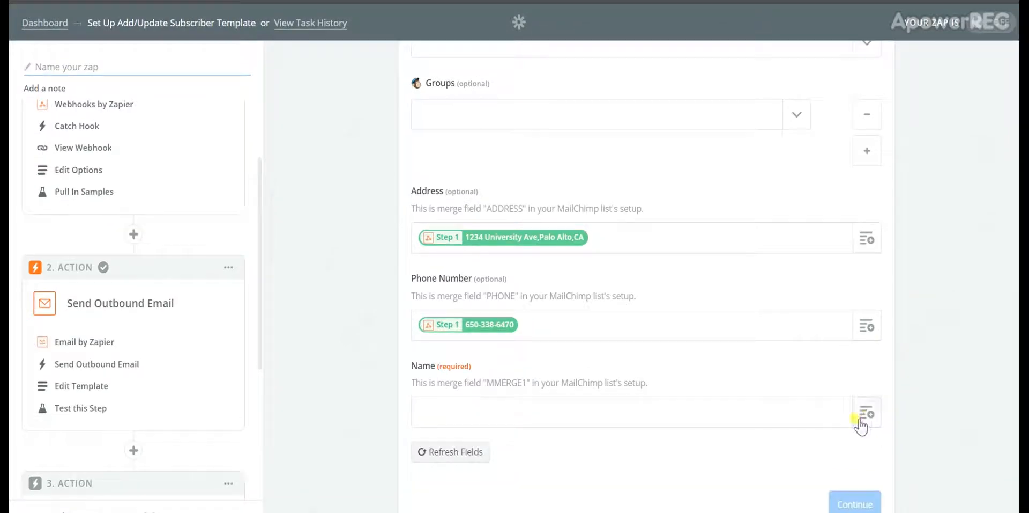
{"action": "left_click", "coordinate": [870, 413]}
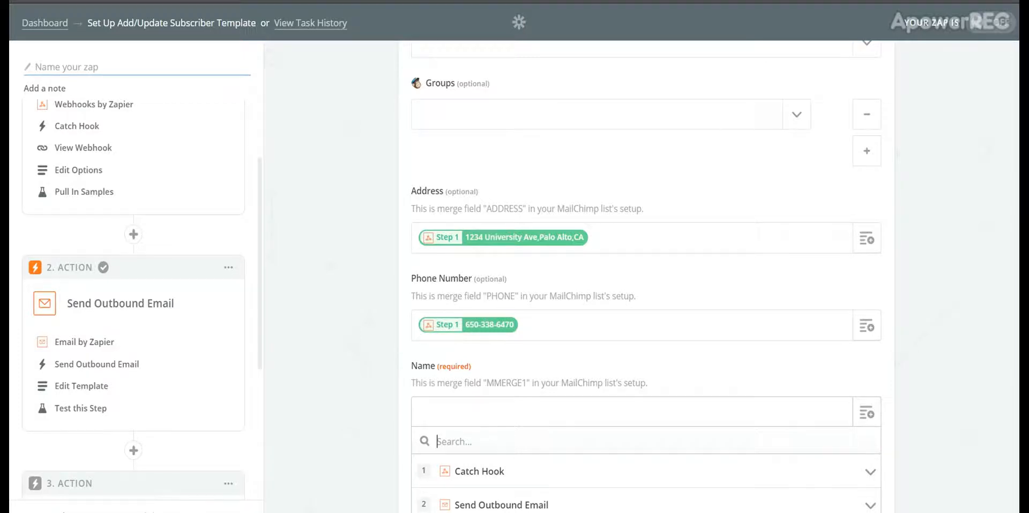
{"action": "scroll", "coordinate": [901, 400], "scroll_direction": "down", "scroll_amount": 1}
{"action": "left_click", "coordinate": [900, 400]}
{"action": "left_click", "coordinate": [868, 367]}
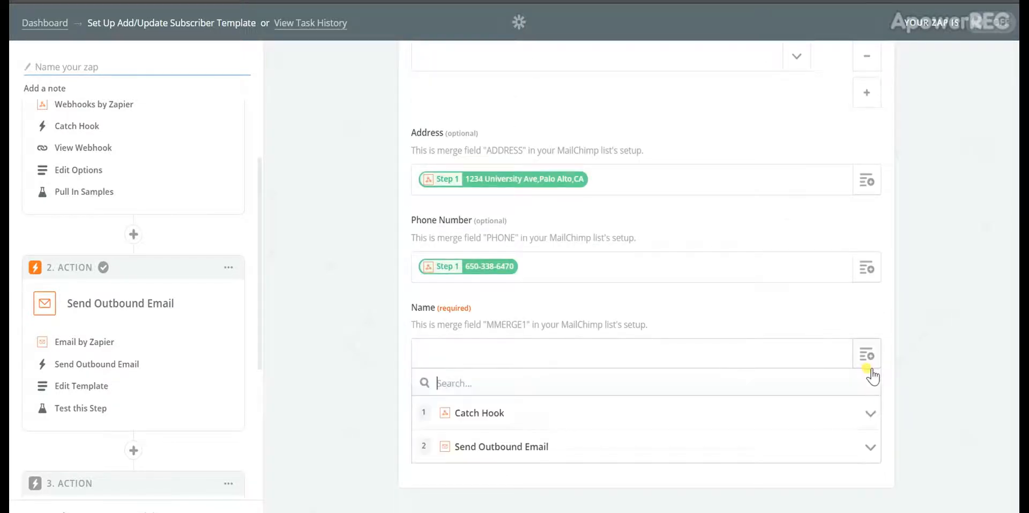
{"action": "left_click", "coordinate": [869, 413]}
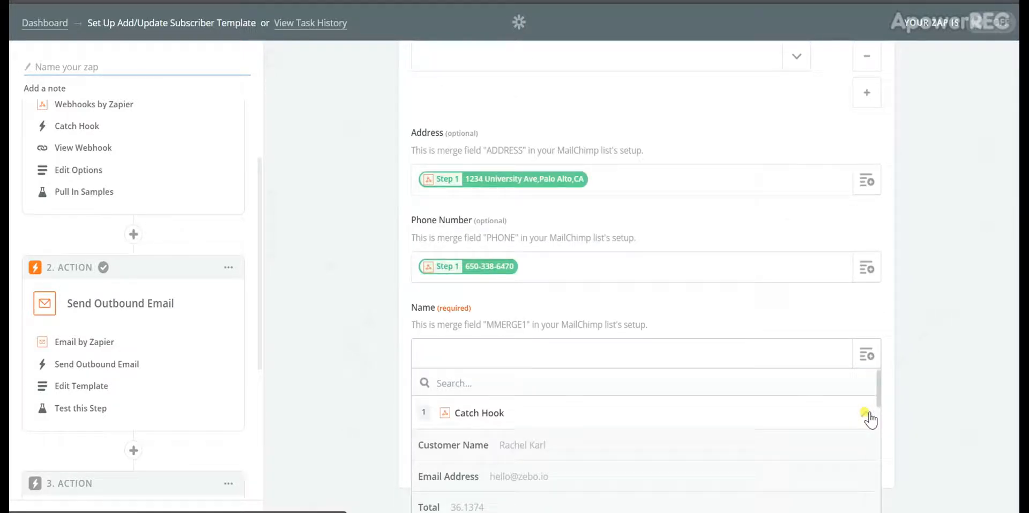
{"action": "left_click", "coordinate": [760, 453]}
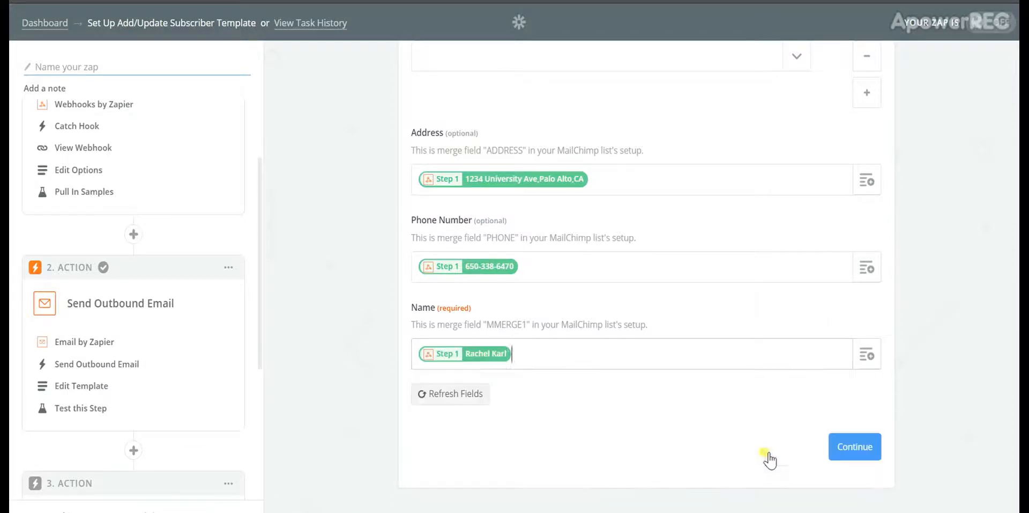
{"action": "left_click", "coordinate": [867, 453]}
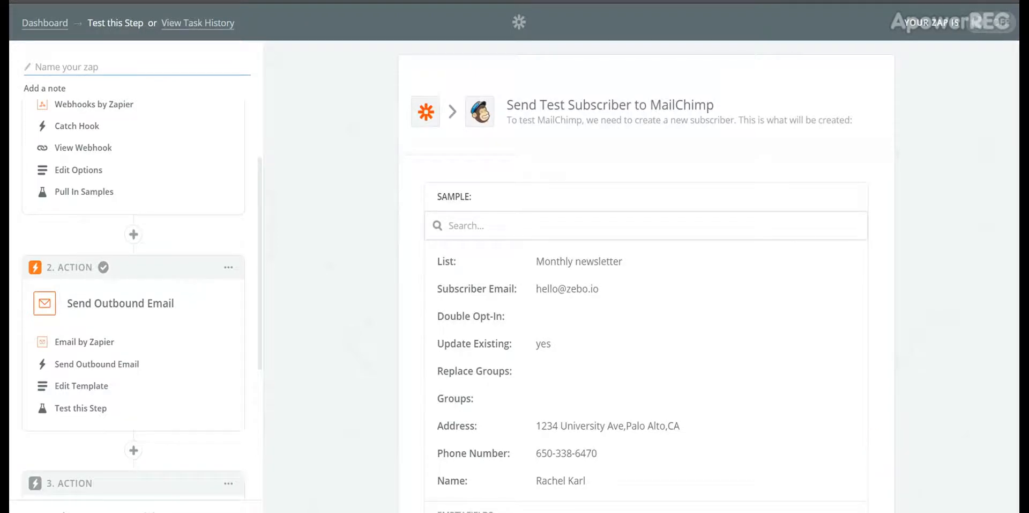
Send a test subscriber to MailChimp, confirm the success banner, and finish the step
{"action": "scroll", "coordinate": [646, 277], "scroll_direction": "down", "scroll_amount": 4}
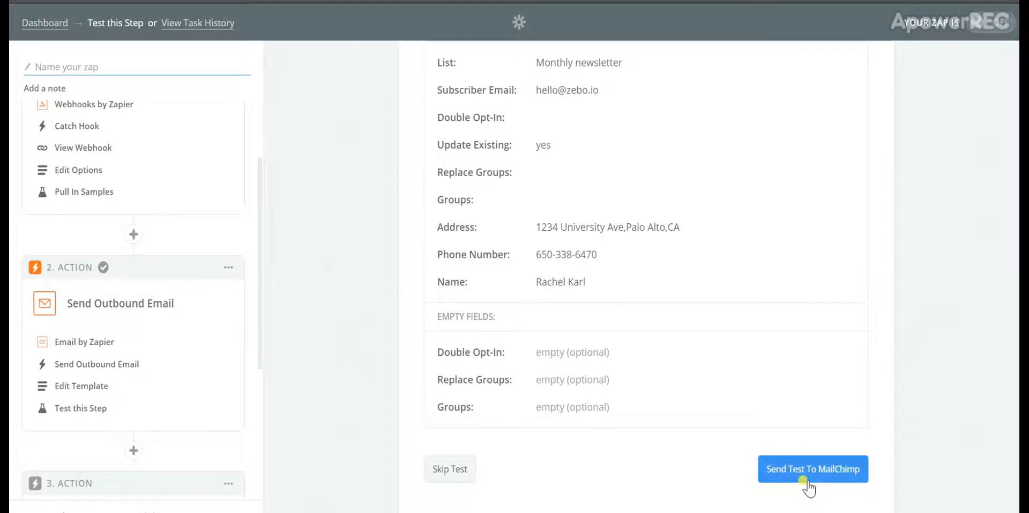
{"action": "left_click", "coordinate": [806, 480]}
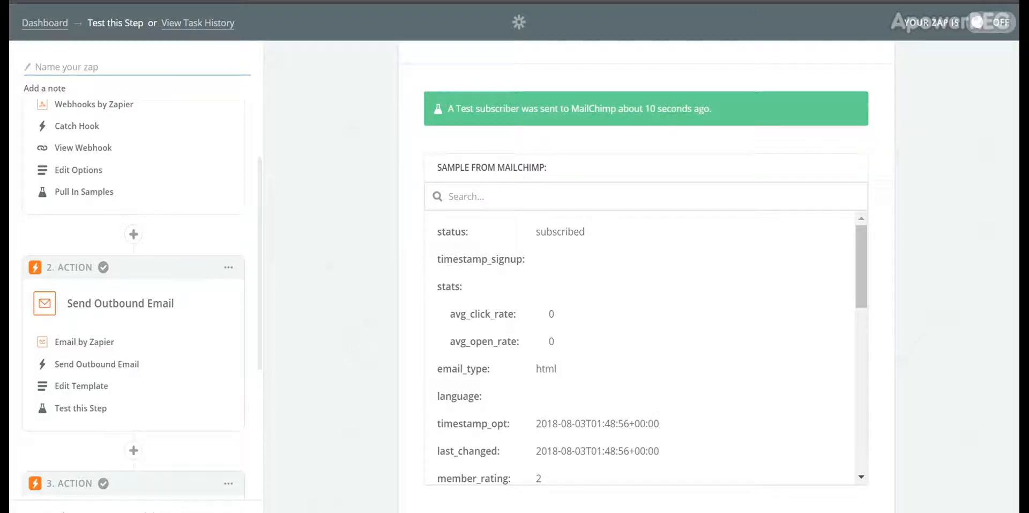
{"action": "scroll", "coordinate": [646, 279], "scroll_direction": "down", "scroll_amount": 2}
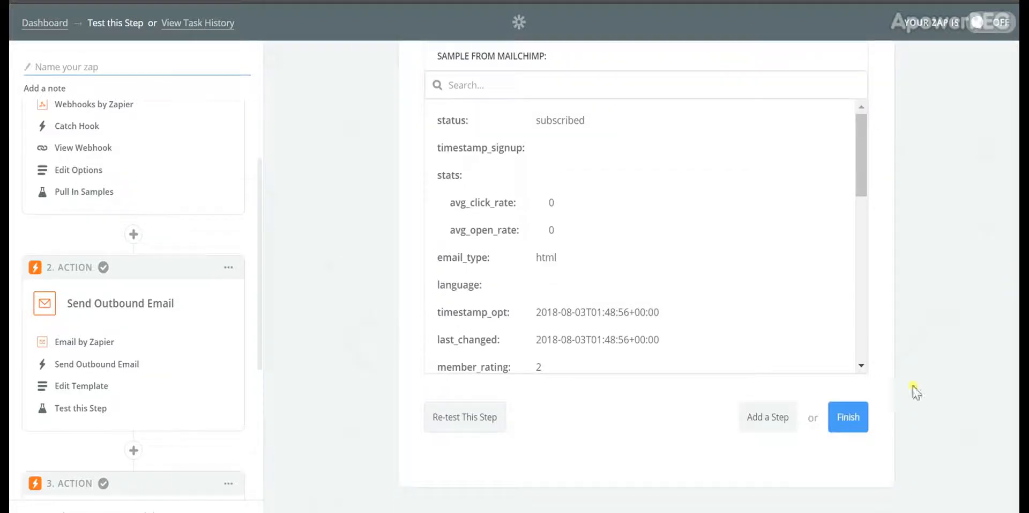
{"action": "left_click", "coordinate": [848, 423]}
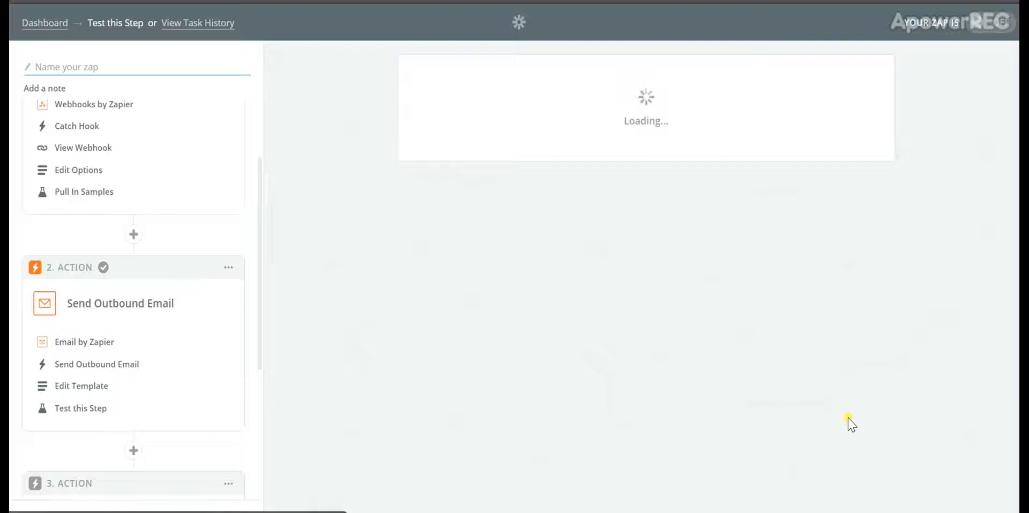
Name the zap 'Customer order confirmation email + mailchimp' and turn it on
{"action": "left_click", "coordinate": [609, 201]}
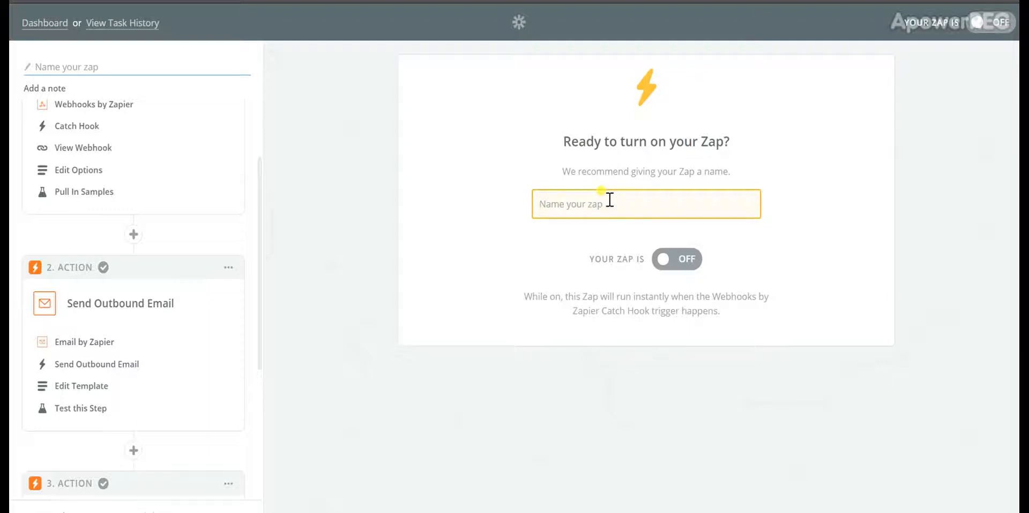
{"action": "type", "text": "Cust"}
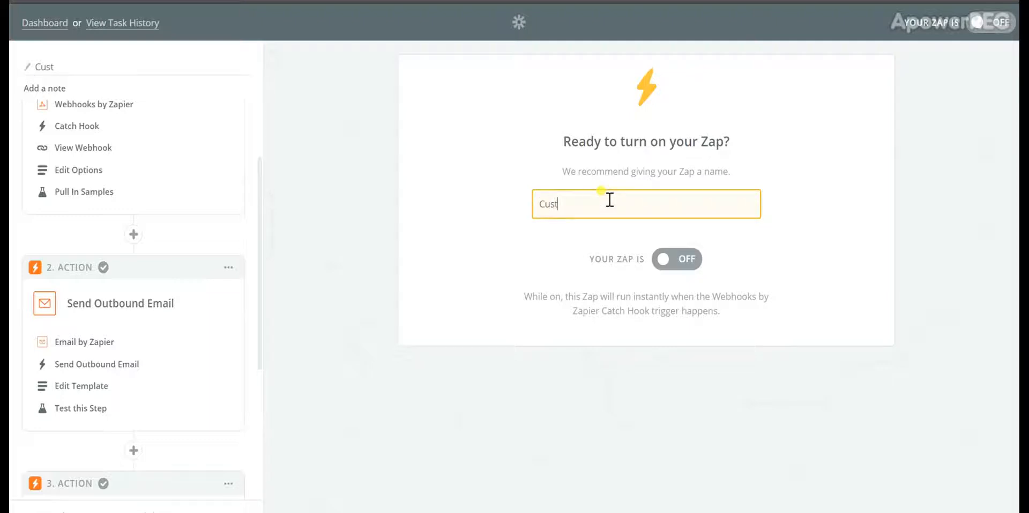
{"action": "type", "text": "omer ord"}
{"action": "type", "text": "er confirmation email "}
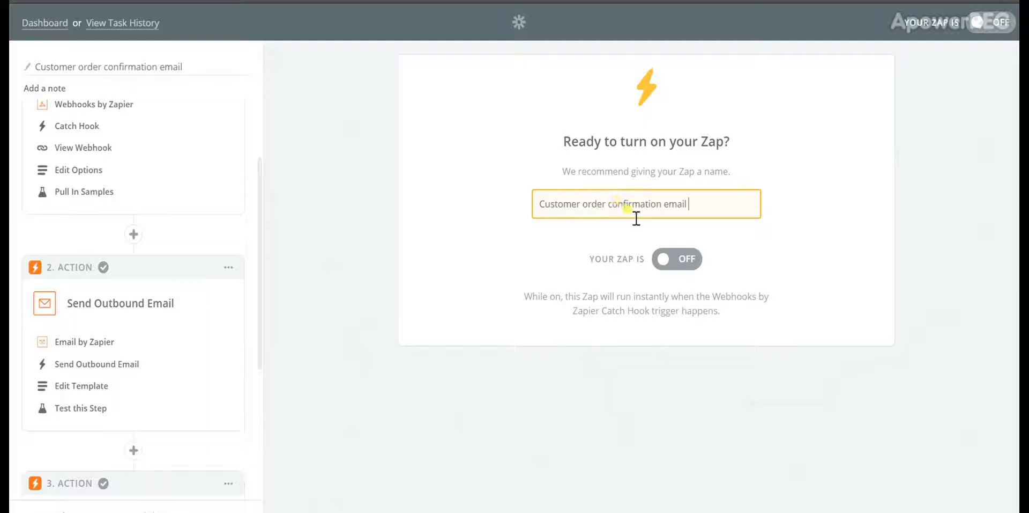
{"action": "type", "text": "+ mailchimp"}
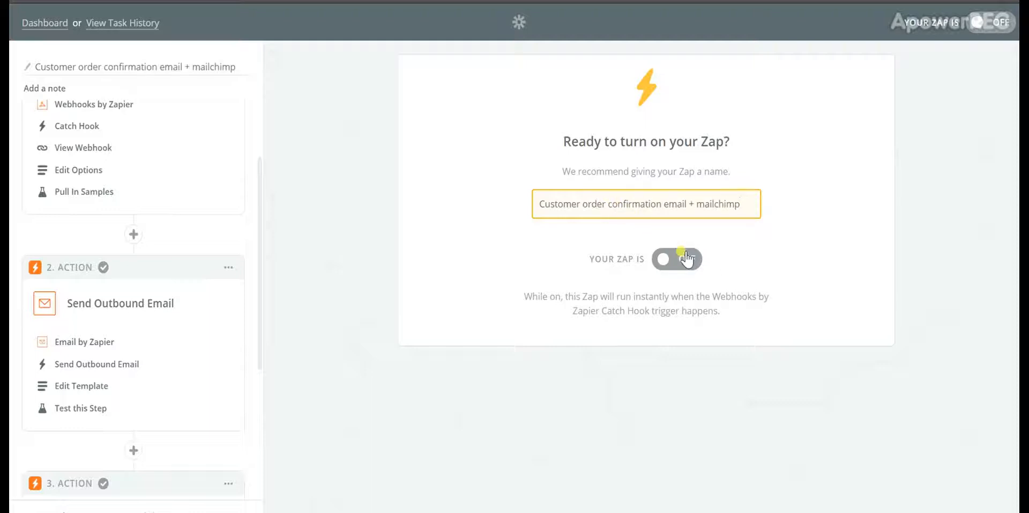
{"action": "left_click", "coordinate": [687, 257]}
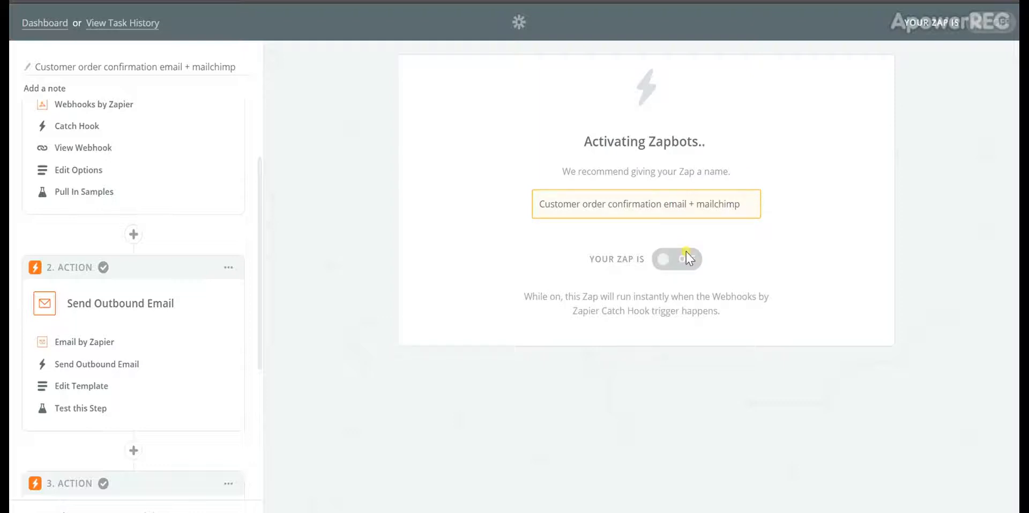